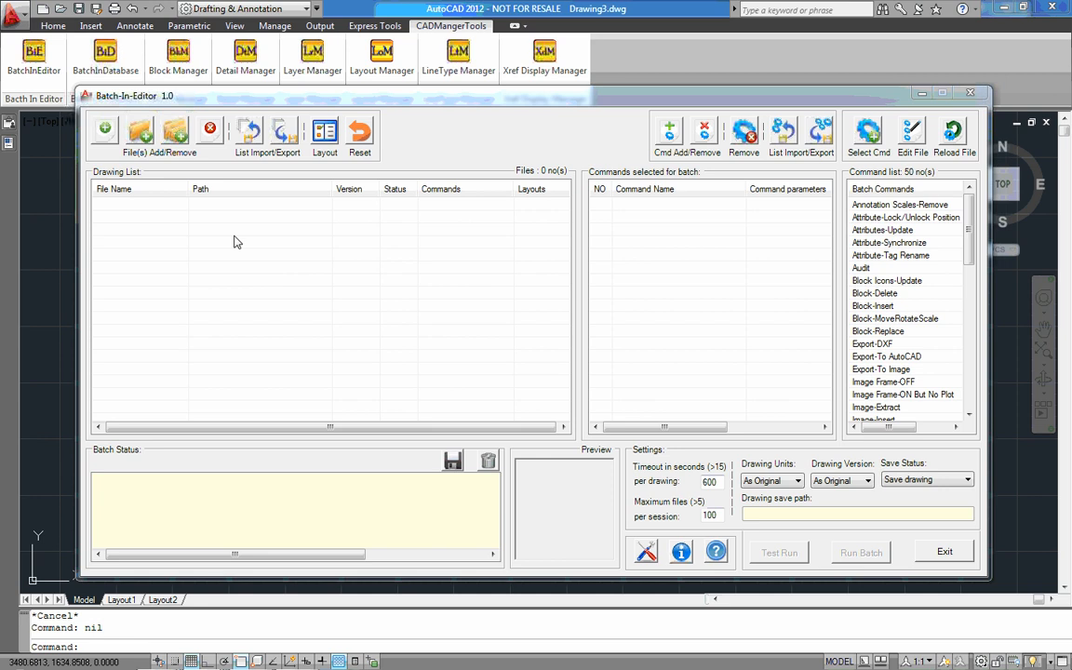
Add the three SER-Ex-DFR drawings from the Block Insert and Replace folder to the drawing list
{"action": "left_click", "coordinate": [107, 136]}
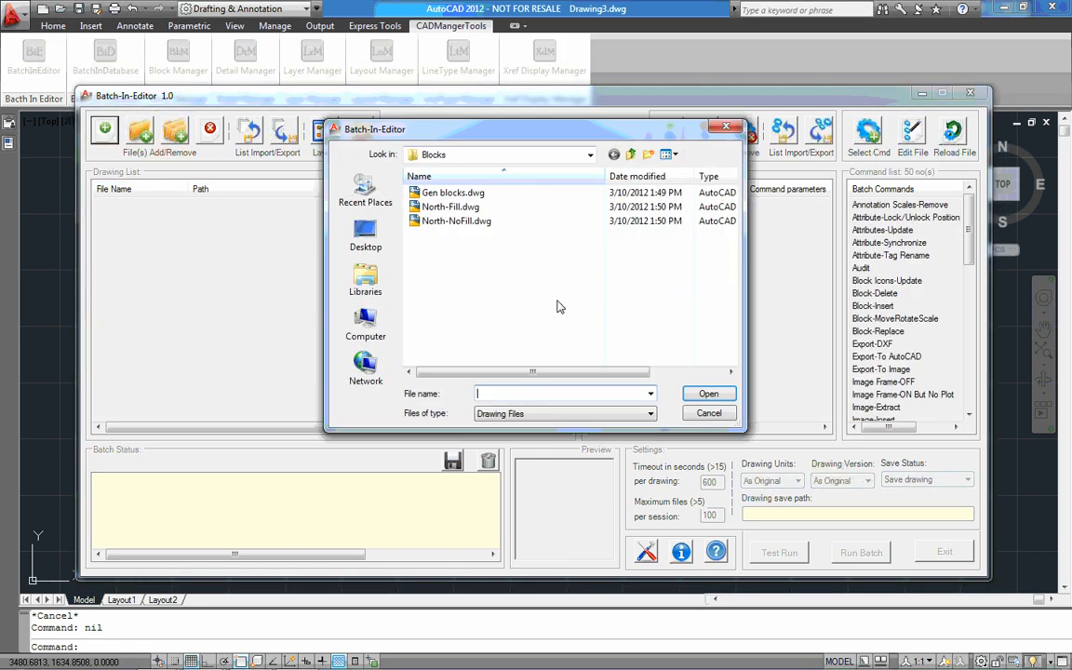
{"action": "left_click", "coordinate": [630, 155]}
{"action": "double_click", "coordinate": [499, 192]}
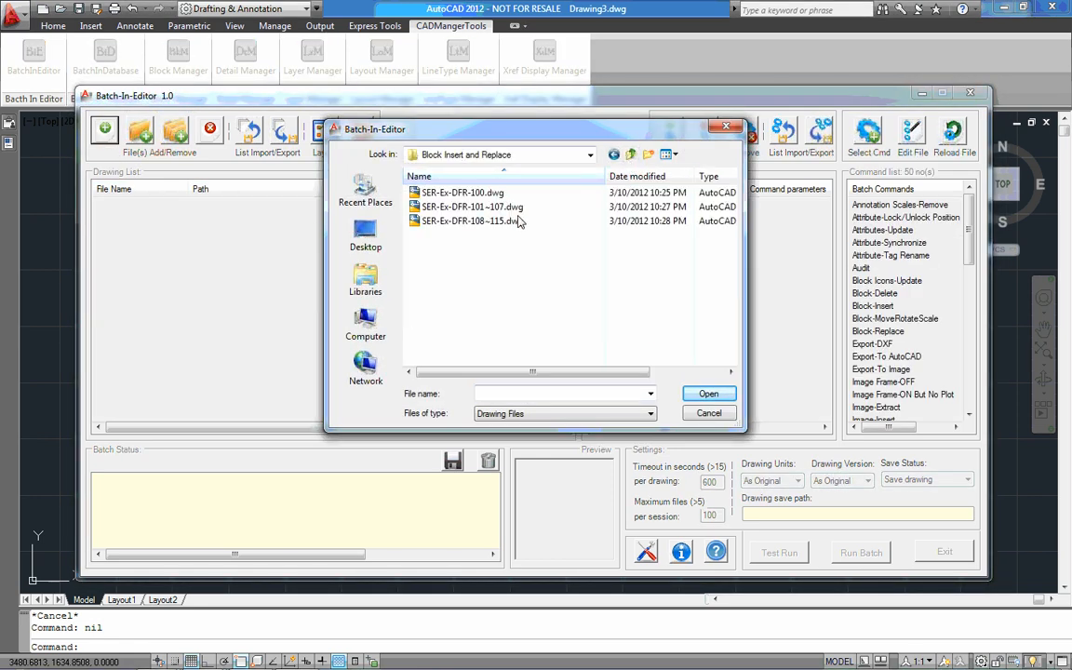
{"action": "left_click_drag", "start_coordinate": [553, 265], "coordinate": [477, 193]}
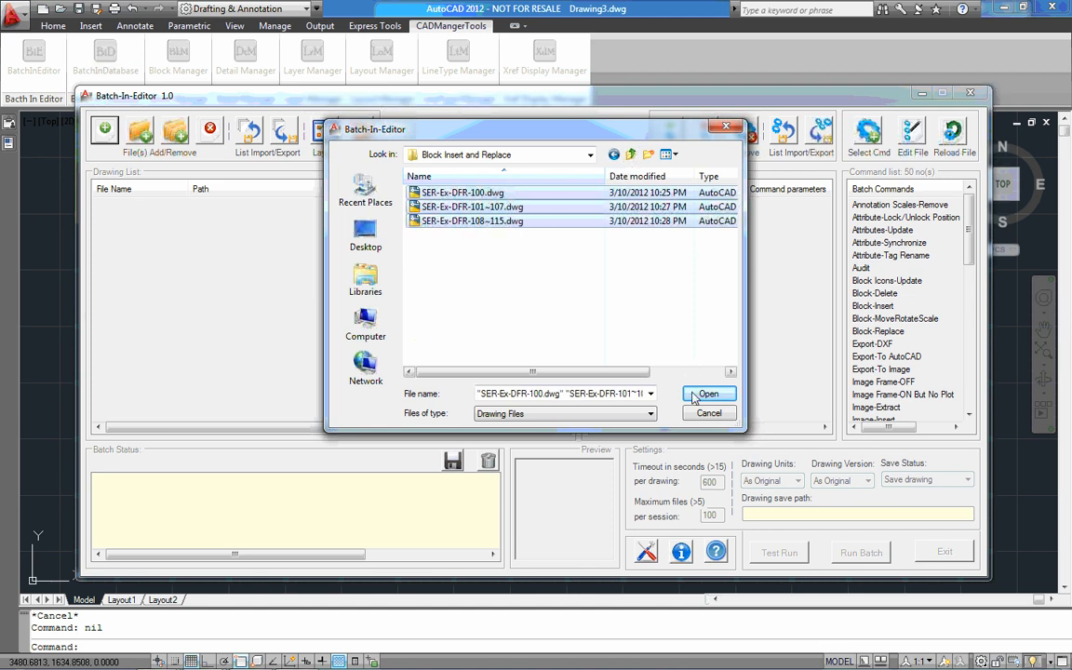
{"action": "left_click", "coordinate": [700, 394]}
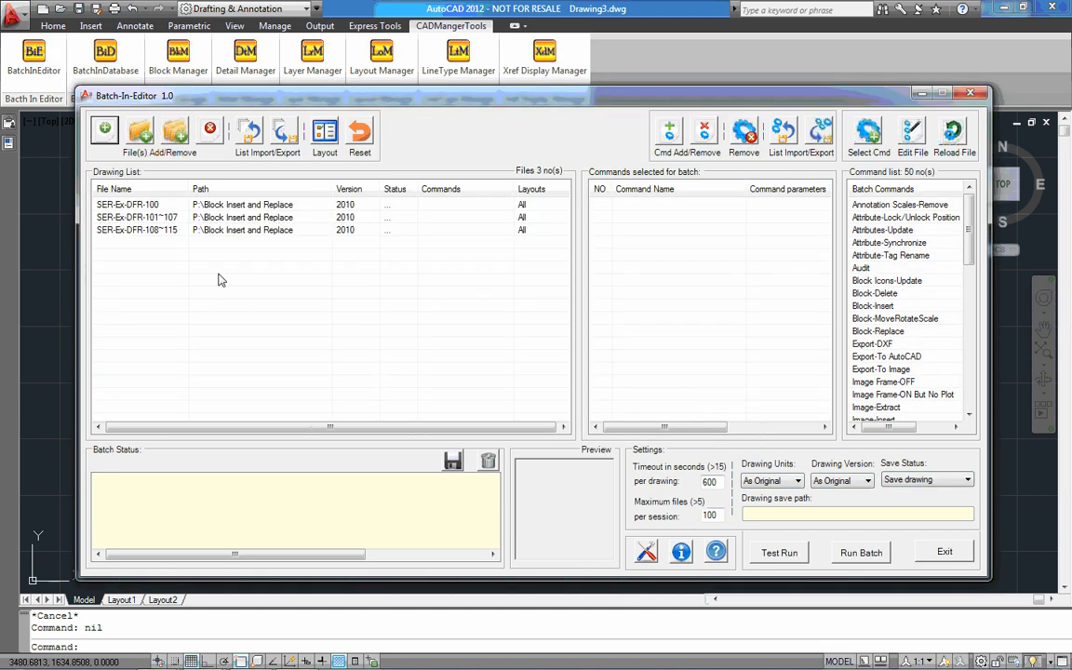
Examine the preview and the layout list of drawing SER-Ex-DFR-108~115 without changing its layout selection
{"action": "left_click_drag", "start_coordinate": [188, 187], "coordinate": [210, 189]}
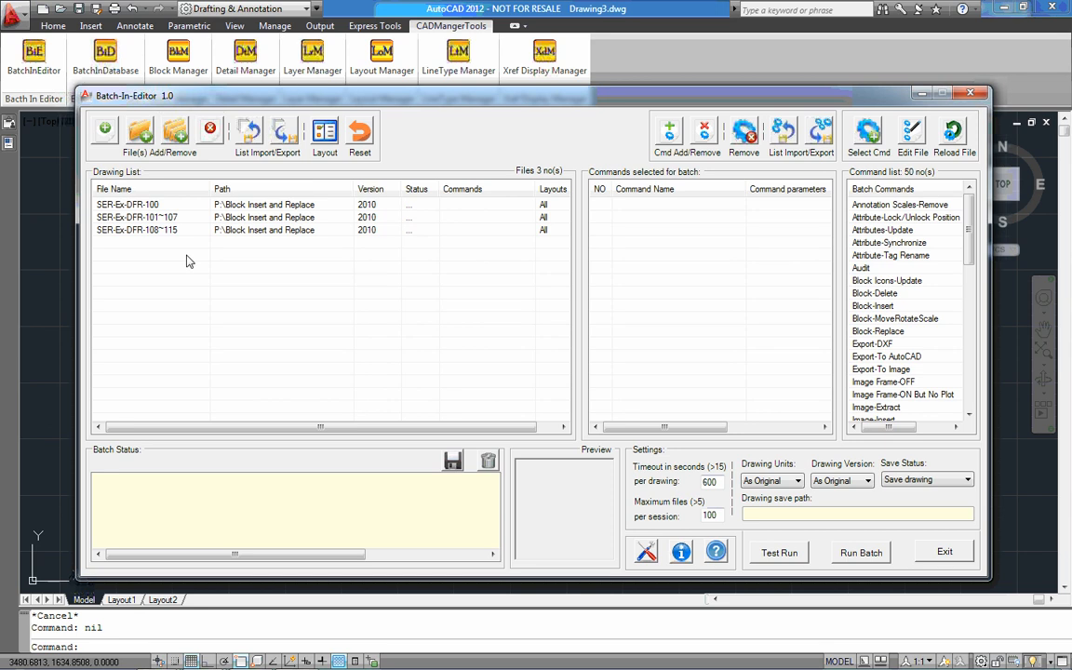
{"action": "left_click", "coordinate": [313, 230]}
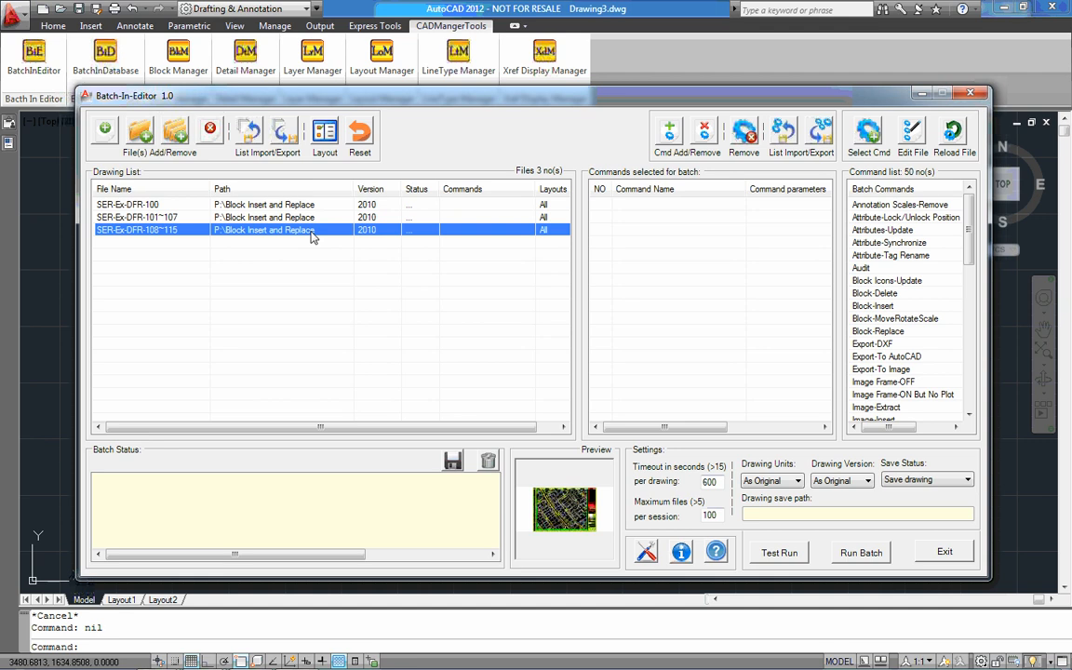
{"action": "double_click", "coordinate": [312, 232]}
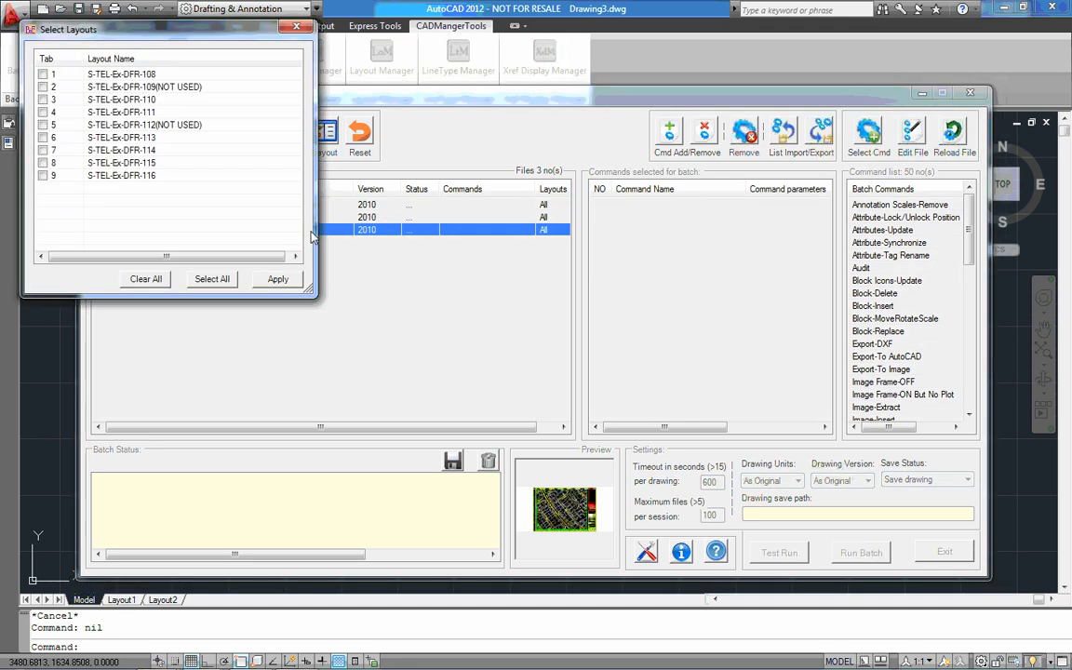
{"action": "left_click", "coordinate": [295, 28]}
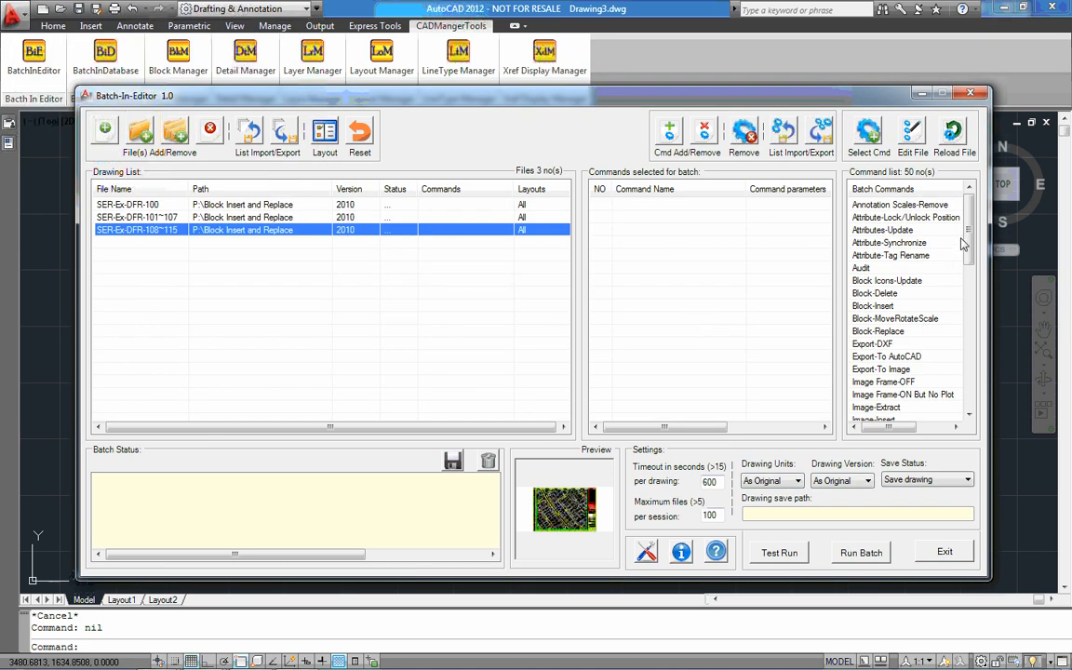
Open the Plot-Layout batch command, choose the PDF print type and disable plotting to the drawing location
{"action": "left_click_drag", "start_coordinate": [968, 245], "coordinate": [968, 323]}
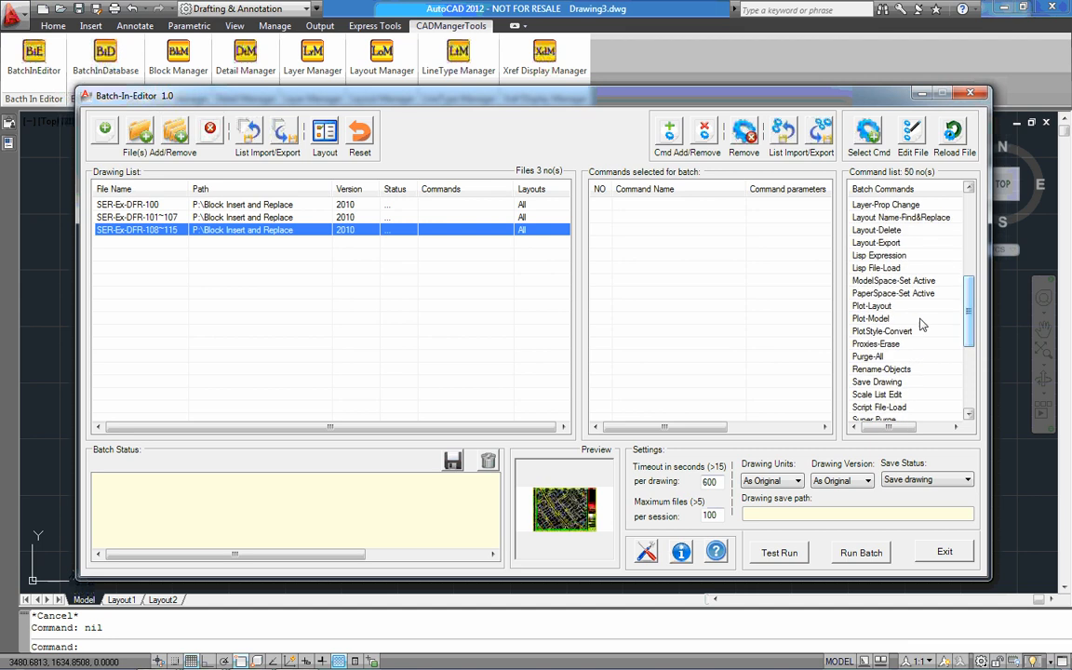
{"action": "left_click", "coordinate": [886, 307]}
{"action": "double_click", "coordinate": [887, 307]}
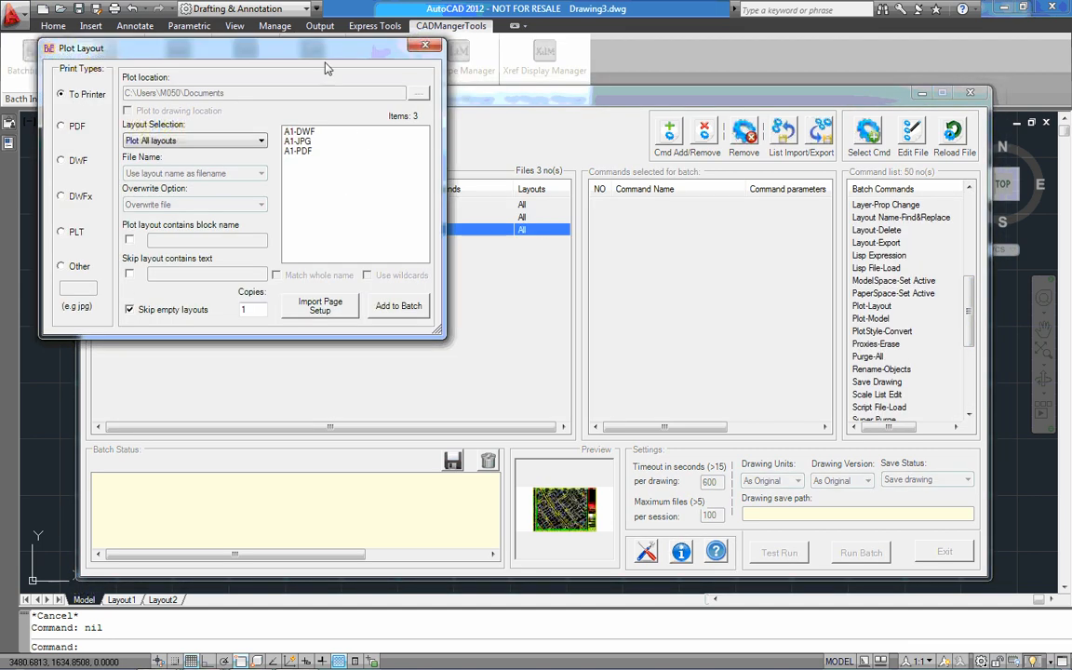
{"action": "left_click_drag", "start_coordinate": [324, 49], "coordinate": [630, 173]}
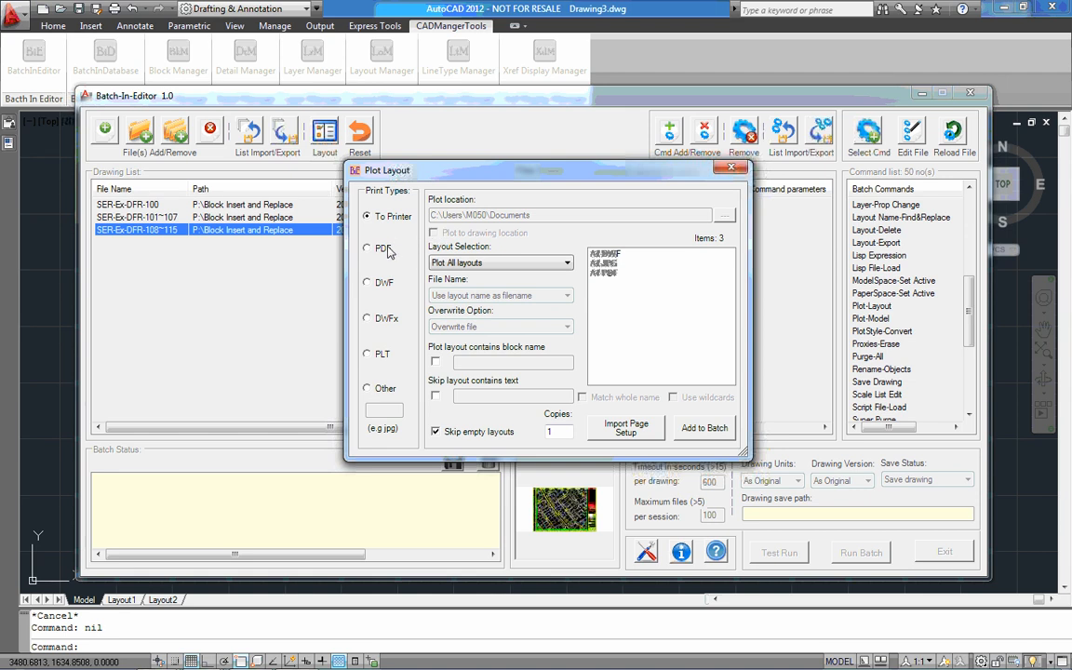
{"action": "left_click", "coordinate": [384, 249]}
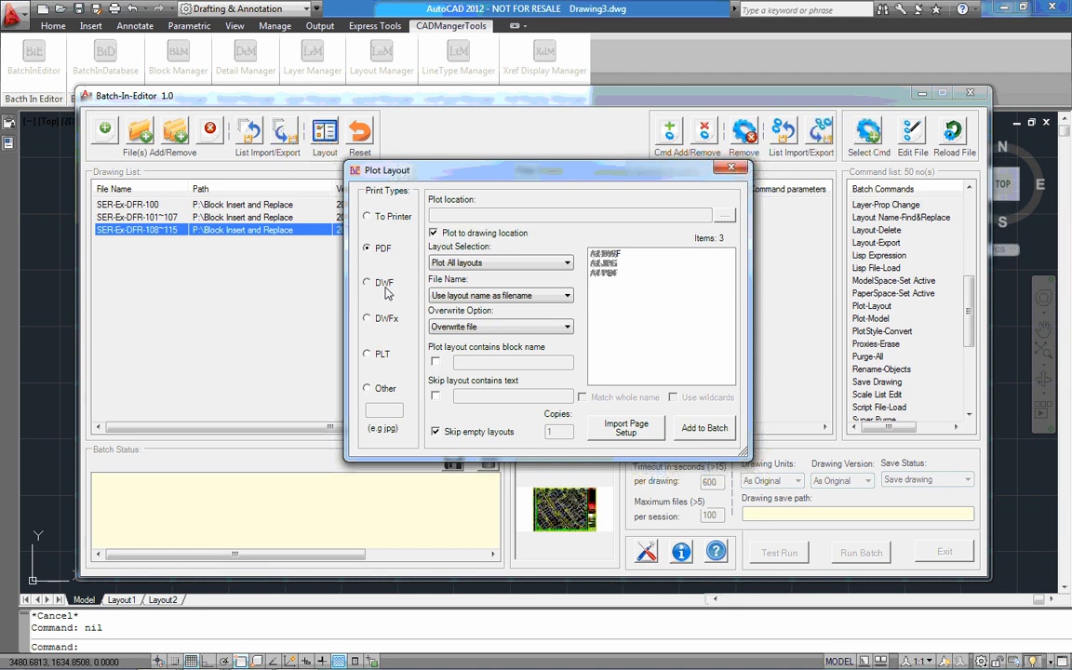
{"action": "left_click", "coordinate": [383, 282]}
{"action": "left_click", "coordinate": [381, 354]}
{"action": "left_click", "coordinate": [505, 239]}
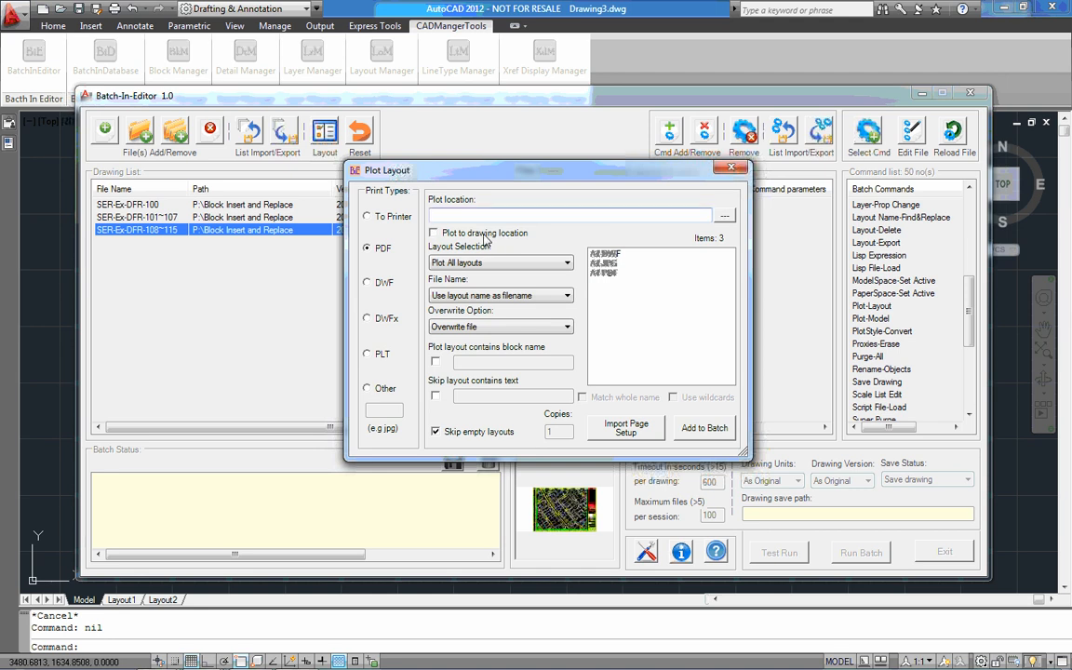
Set the plot location to the folder P:\OUTGOING\PDF
{"action": "left_click", "coordinate": [724, 216]}
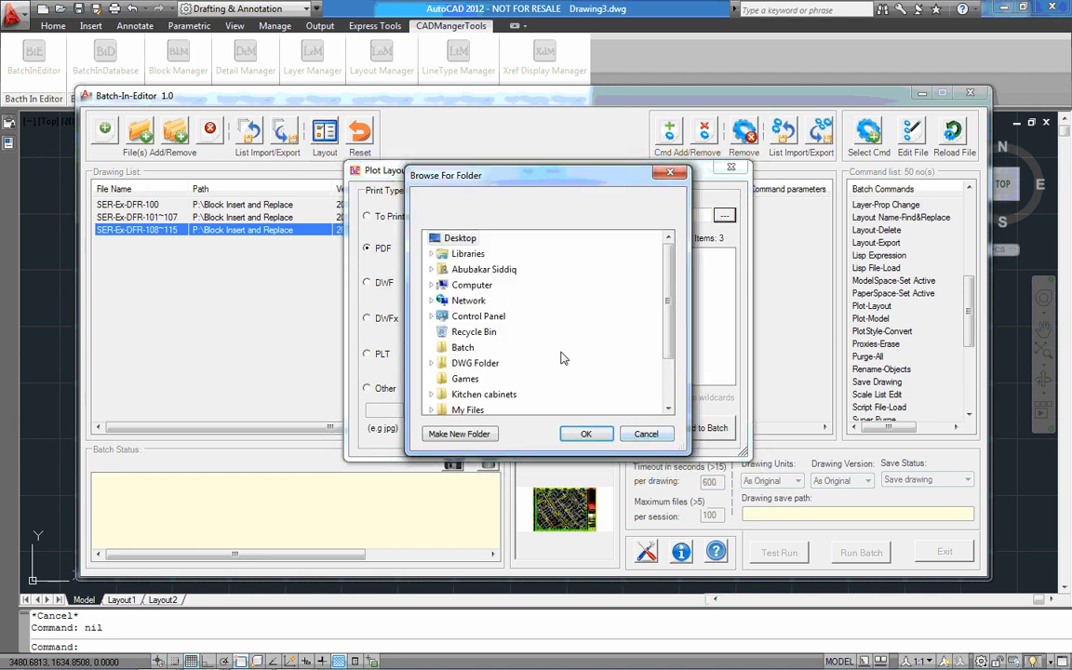
{"action": "double_click", "coordinate": [482, 287]}
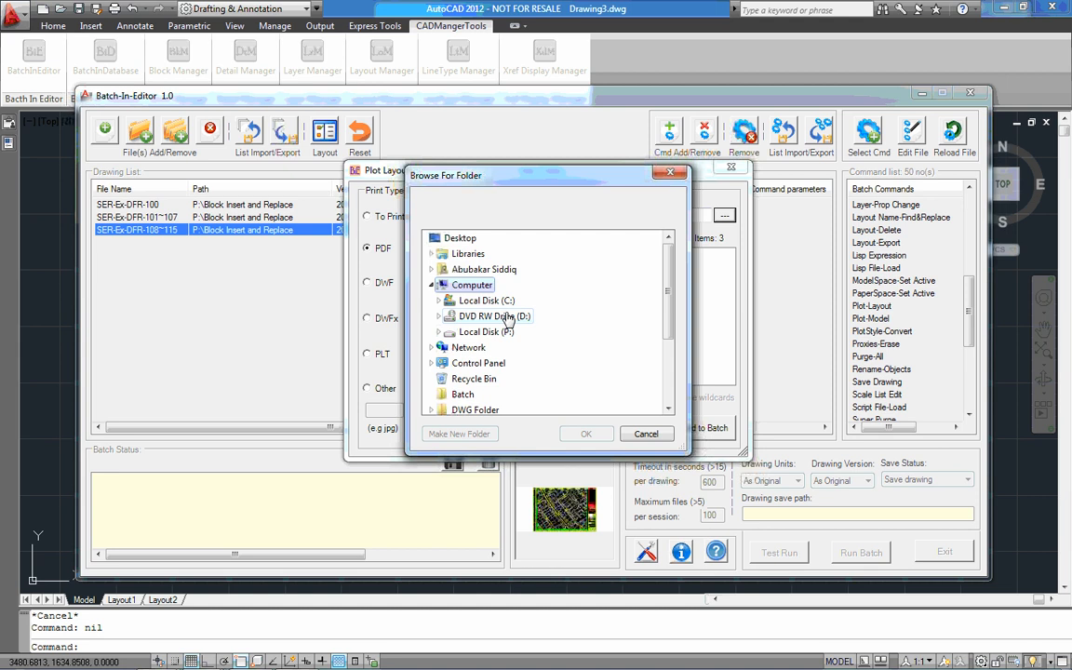
{"action": "double_click", "coordinate": [486, 332]}
{"action": "scroll", "coordinate": [579, 333], "scroll_direction": "down", "scroll_amount": 1}
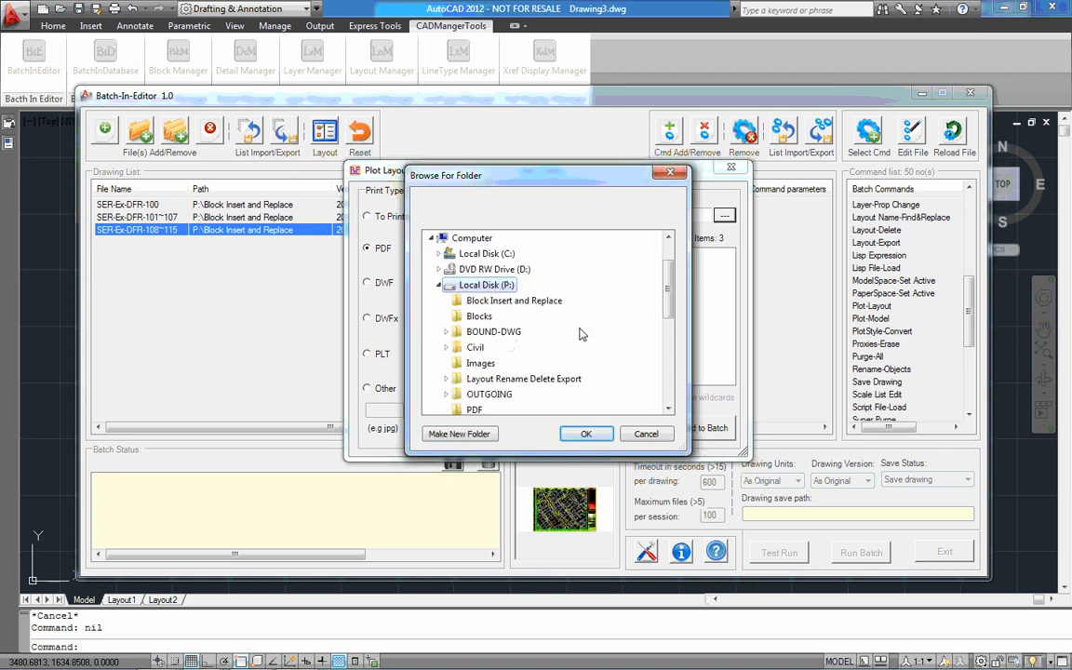
{"action": "scroll", "coordinate": [579, 335], "scroll_direction": "down", "scroll_amount": 1}
{"action": "left_click", "coordinate": [509, 349]}
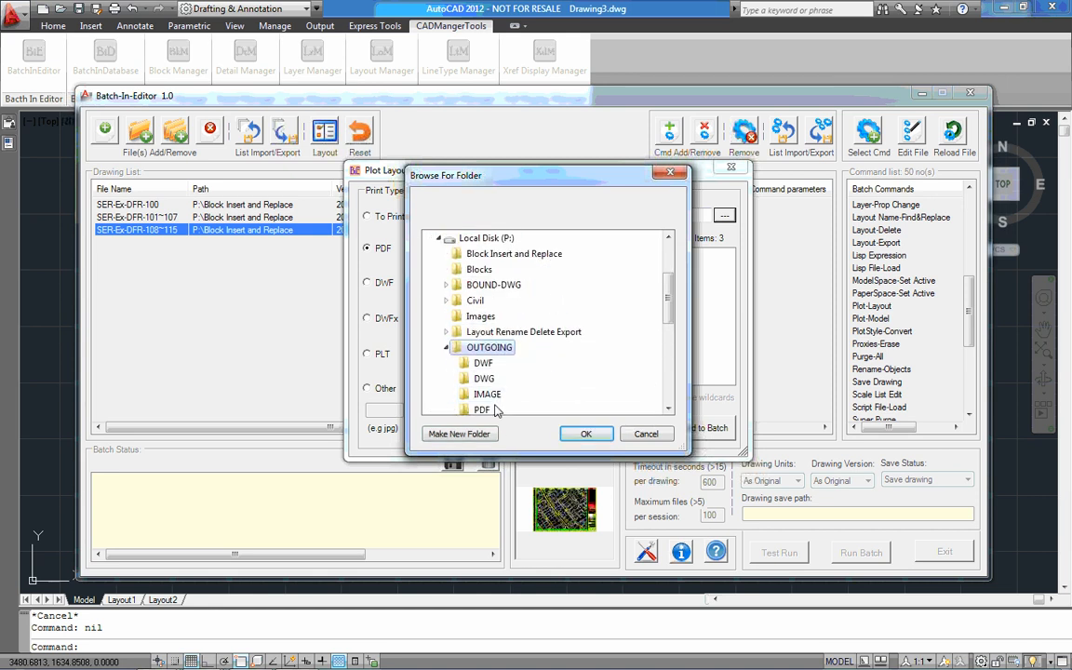
{"action": "left_click", "coordinate": [496, 410]}
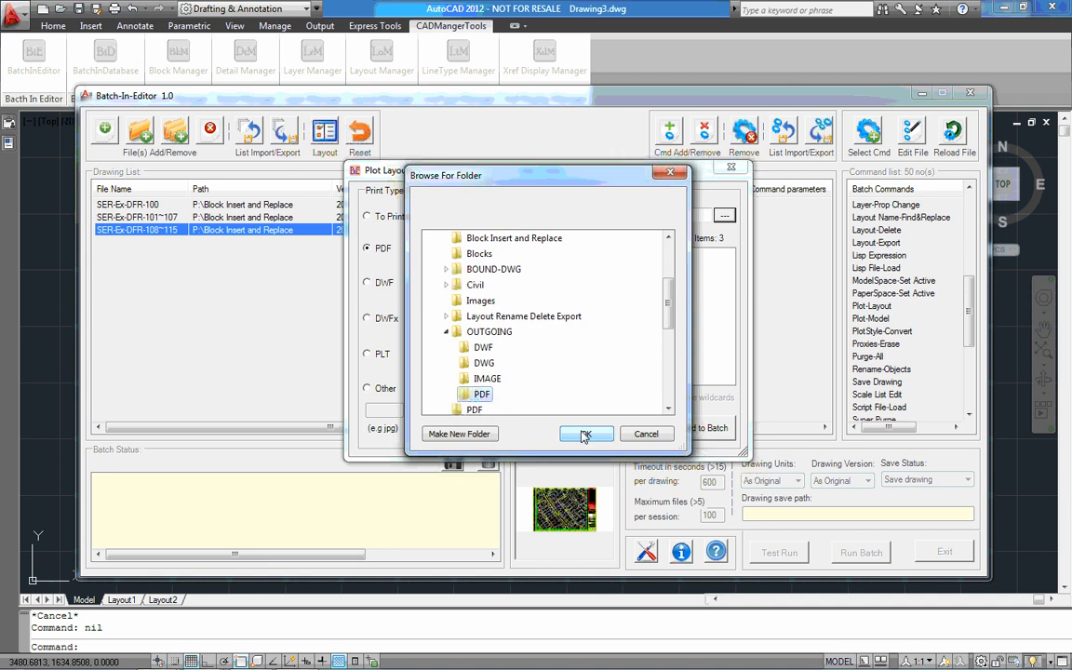
{"action": "left_click", "coordinate": [584, 434]}
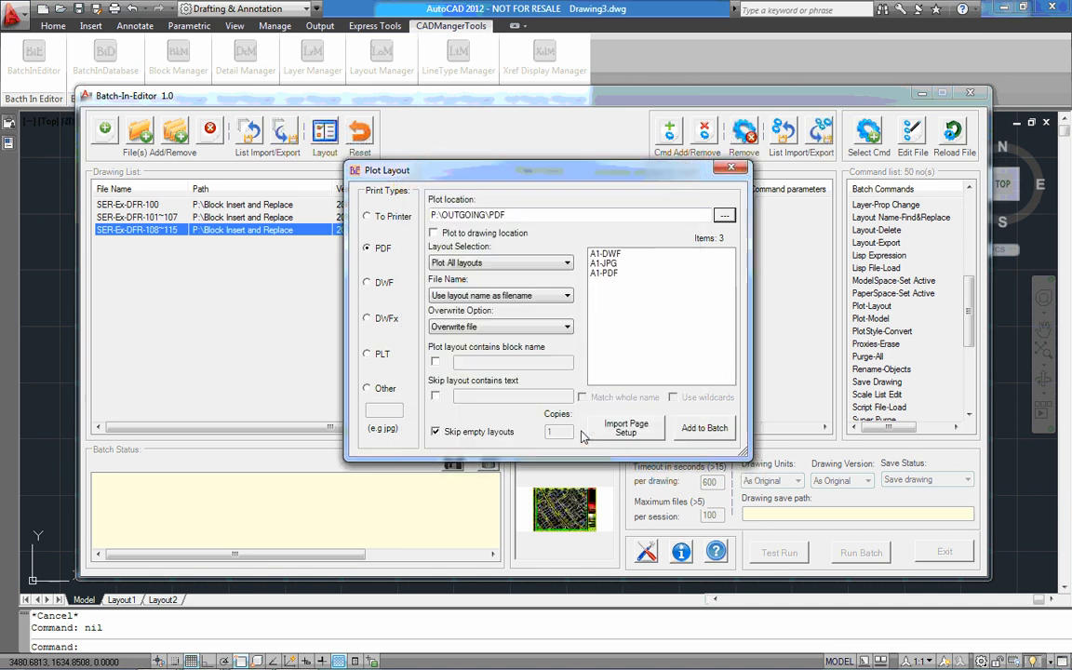
Select the A1-PDF page setup and keep Plot All layouts, Use layout name as filename and Overwrite file
{"action": "left_click", "coordinate": [604, 273]}
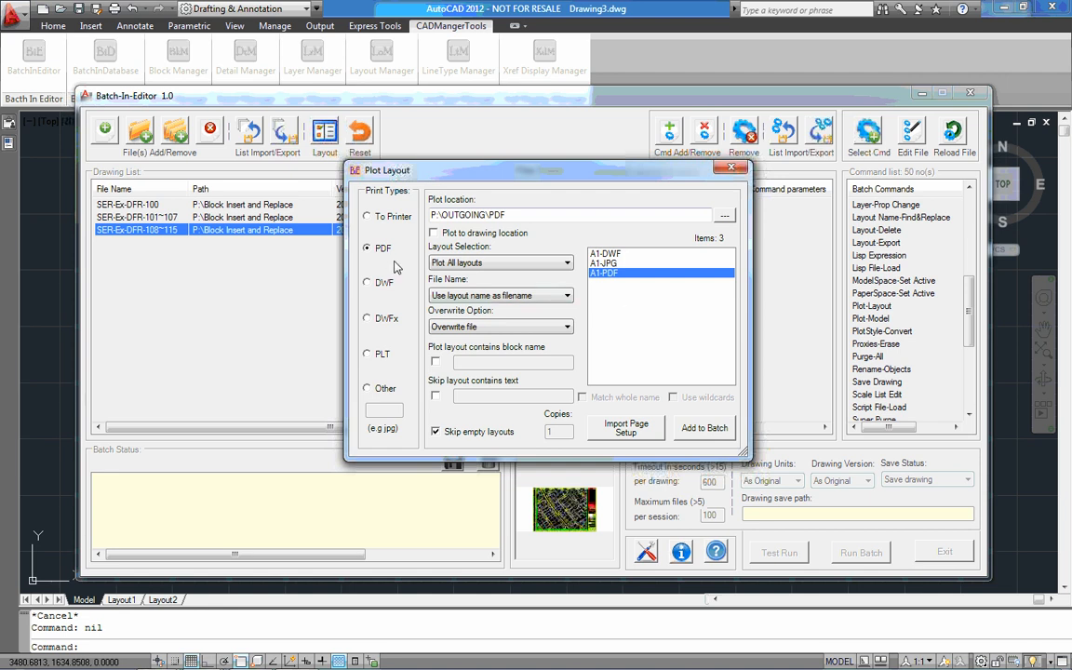
{"action": "left_click", "coordinate": [494, 264]}
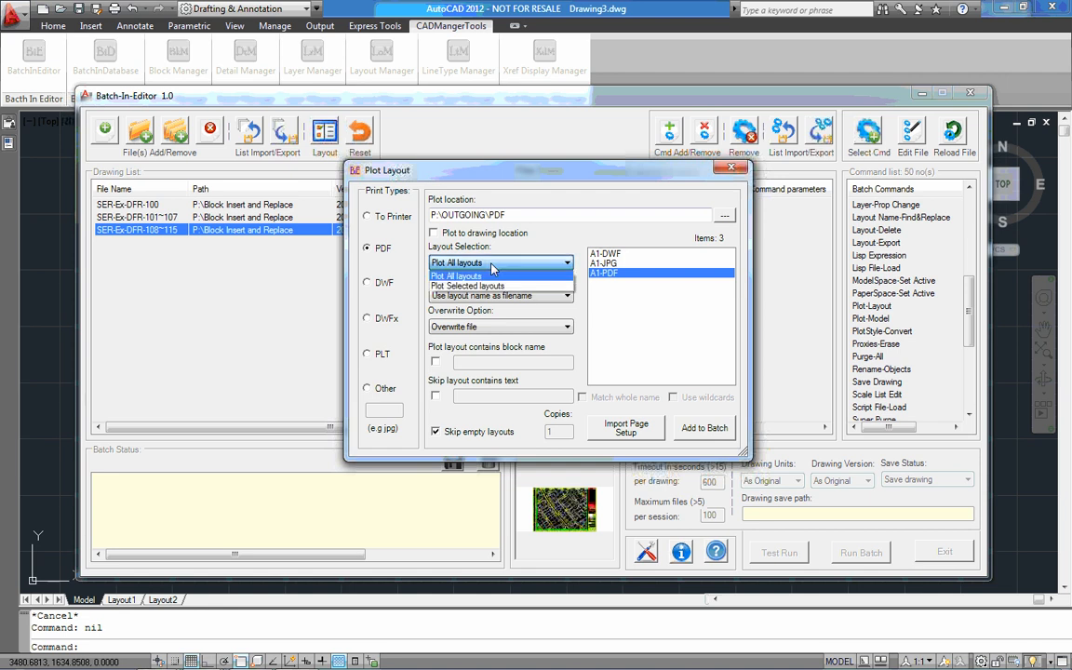
{"action": "left_click", "coordinate": [494, 266]}
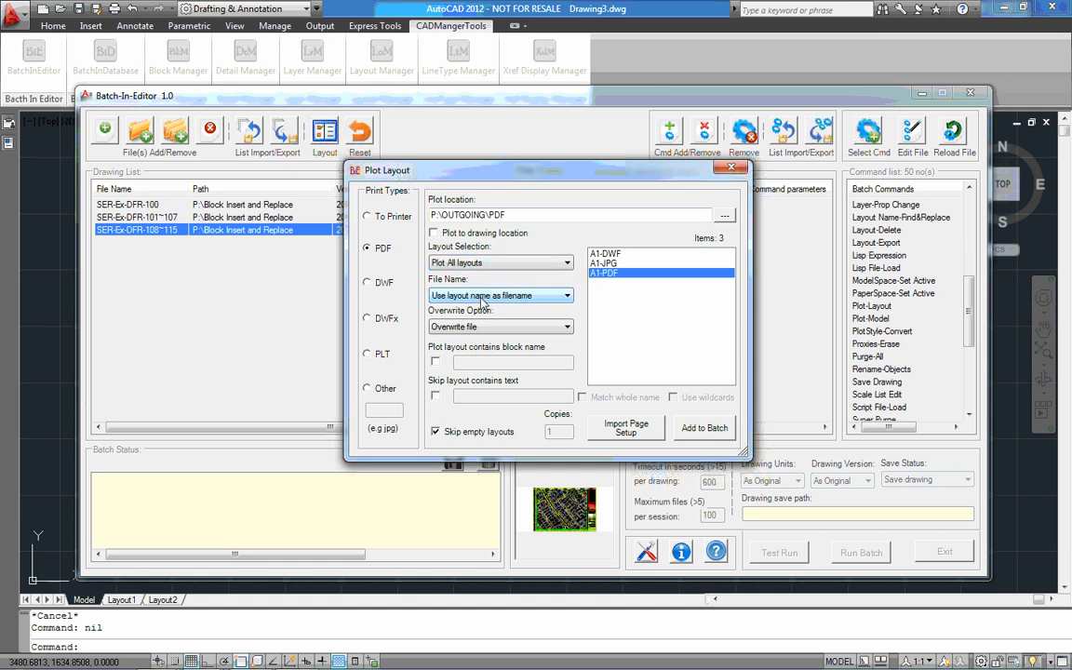
{"action": "left_click", "coordinate": [484, 296]}
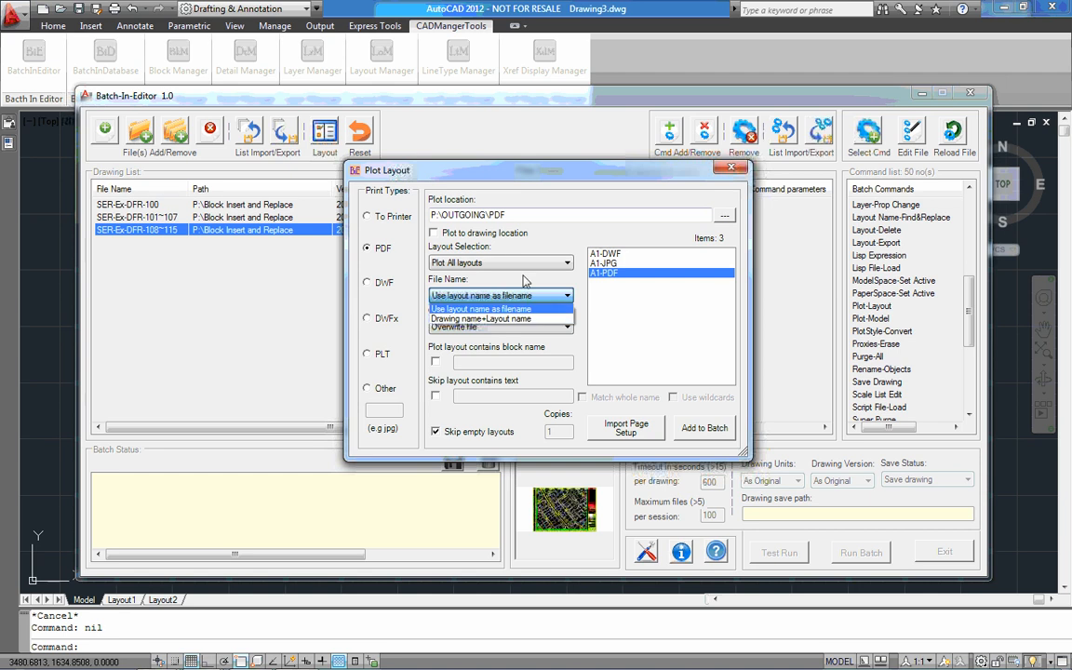
{"action": "left_click", "coordinate": [484, 308]}
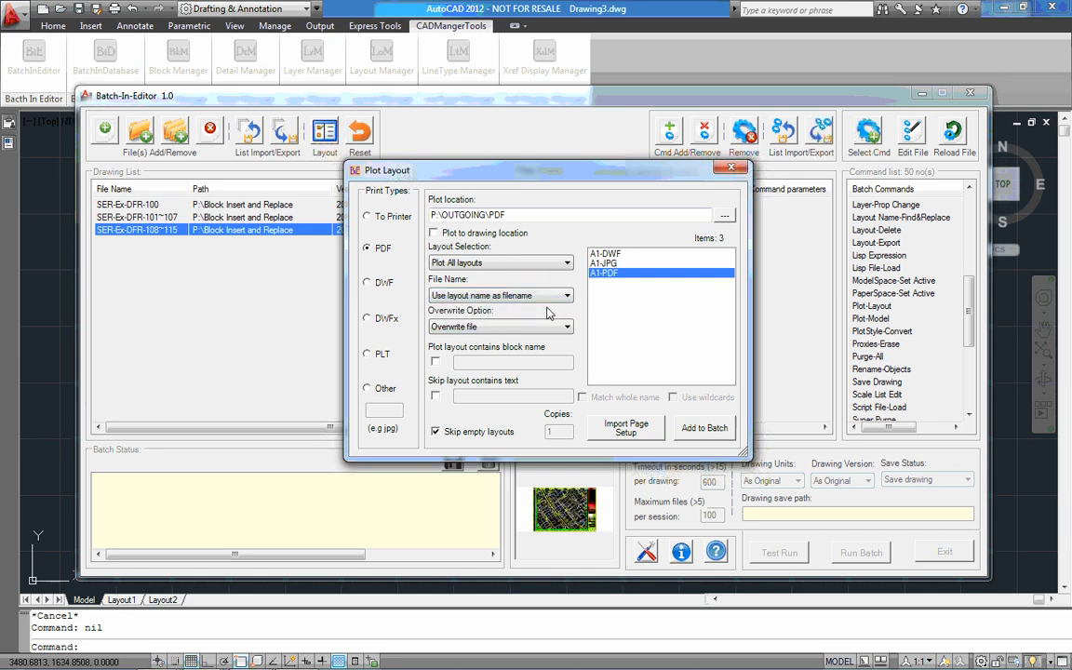
{"action": "left_click", "coordinate": [528, 327]}
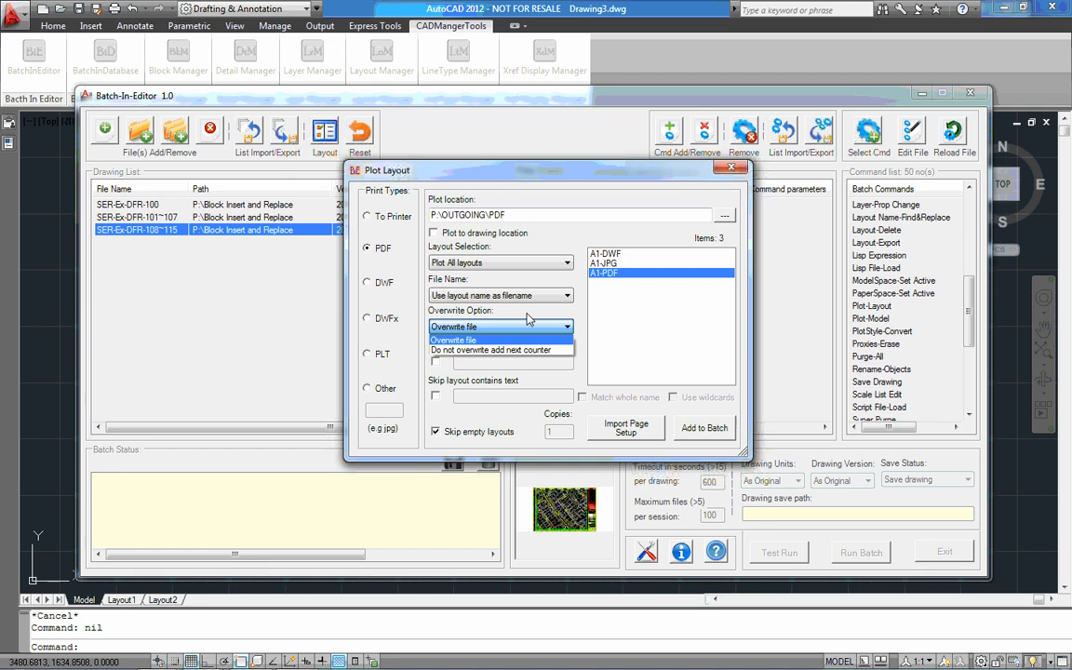
{"action": "left_click", "coordinate": [528, 320]}
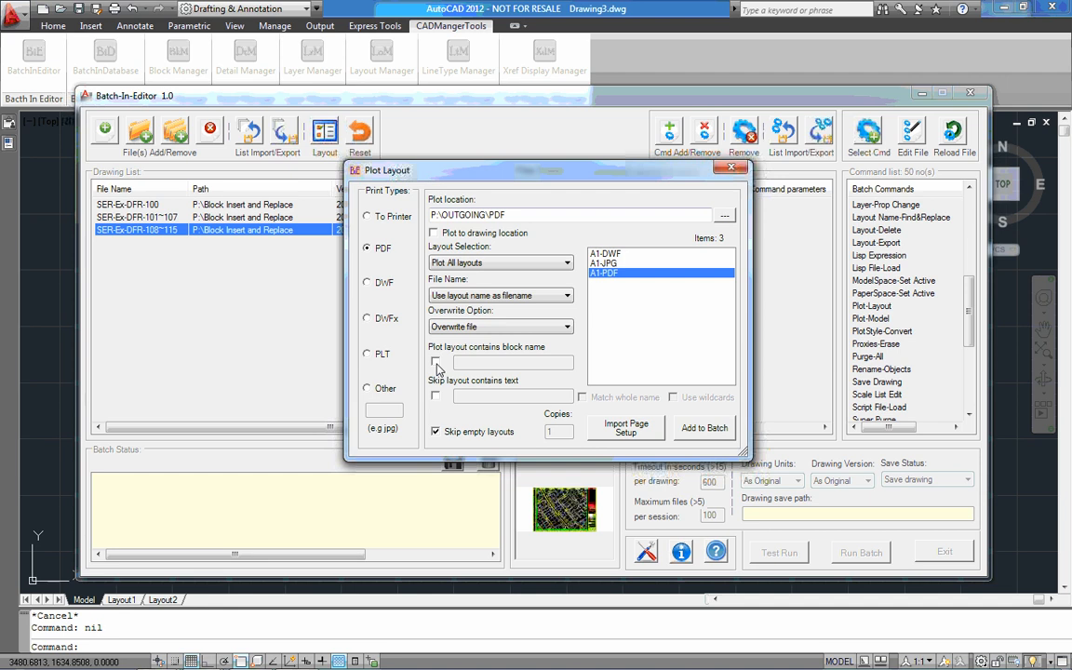
Leave the block name filter off and enable skipping of layouts that contain a given text
{"action": "left_click", "coordinate": [436, 363]}
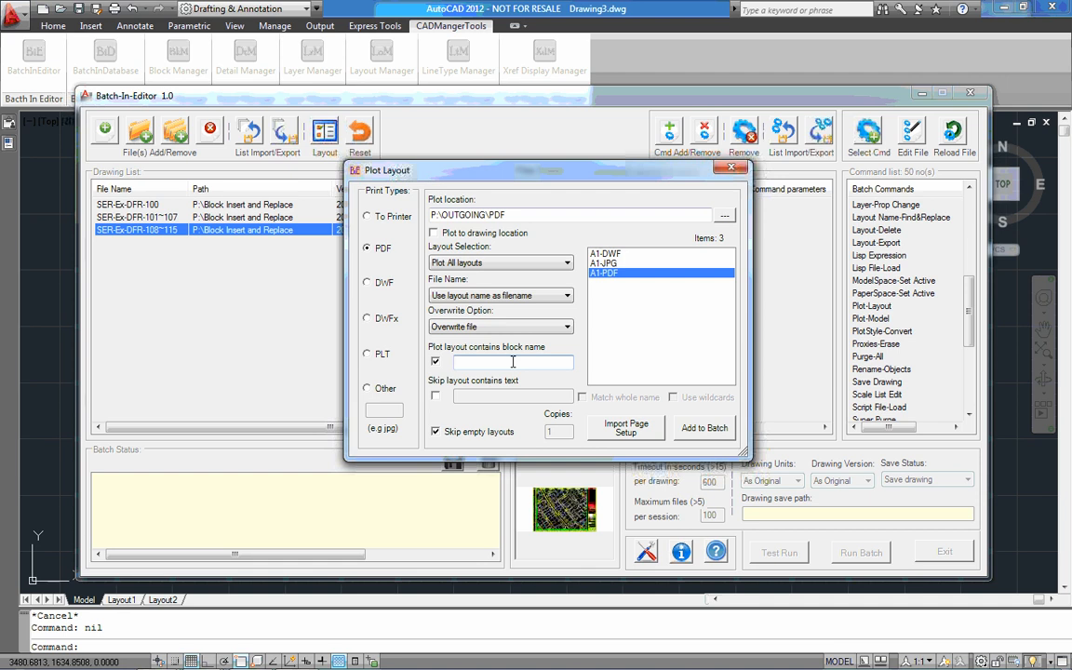
{"action": "left_click", "coordinate": [436, 362]}
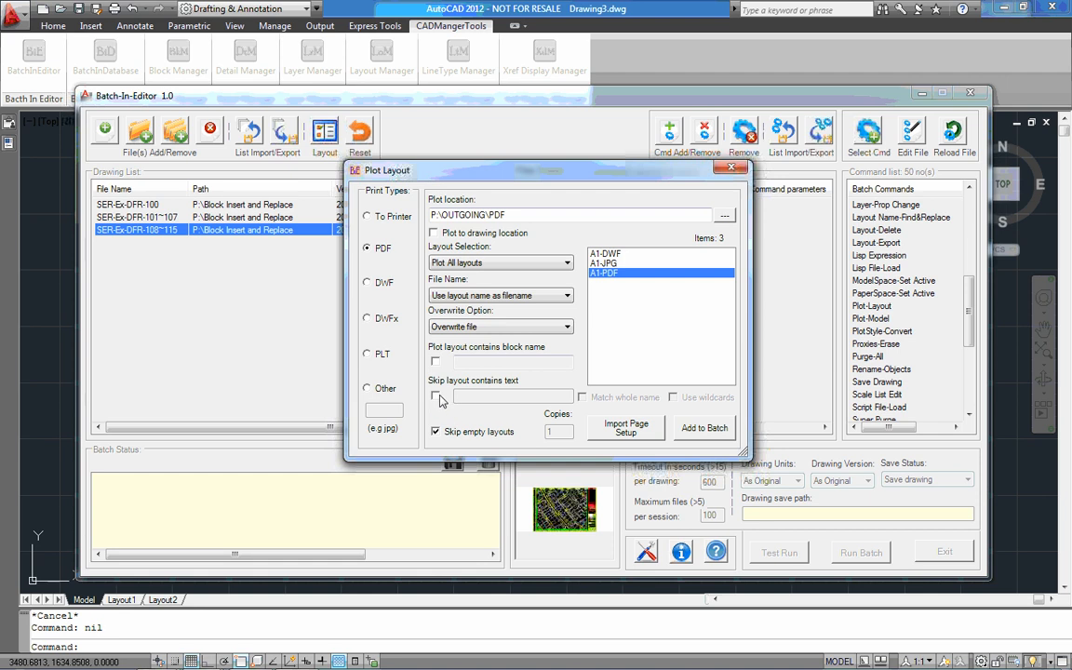
{"action": "left_click", "coordinate": [438, 397]}
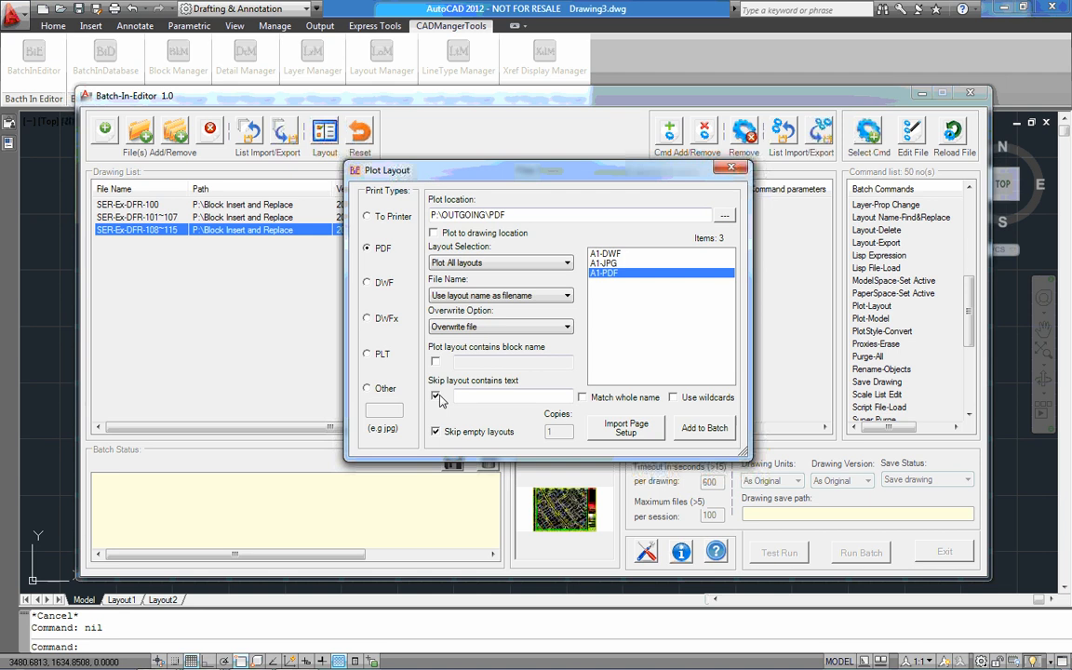
{"action": "left_click", "coordinate": [473, 396]}
{"action": "type", "text": "~*a"}
{"action": "key", "text": "BackSpace"}
{"action": "type", "text": "AB*"}
{"action": "key", "text": "BackSpace"}
{"action": "key", "text": "BackSpace"}
{"action": "key", "text": "BackSpace"}
{"action": "key", "text": "BackSpace"}
{"action": "key", "text": "BackSpace"}
{"action": "key", "text": "BackSpace"}
Set the layout skip text to NOT USED and add the PDF plot command to the batch
{"action": "type", "text": "NOT USED"}
{"action": "left_click", "coordinate": [704, 429]}
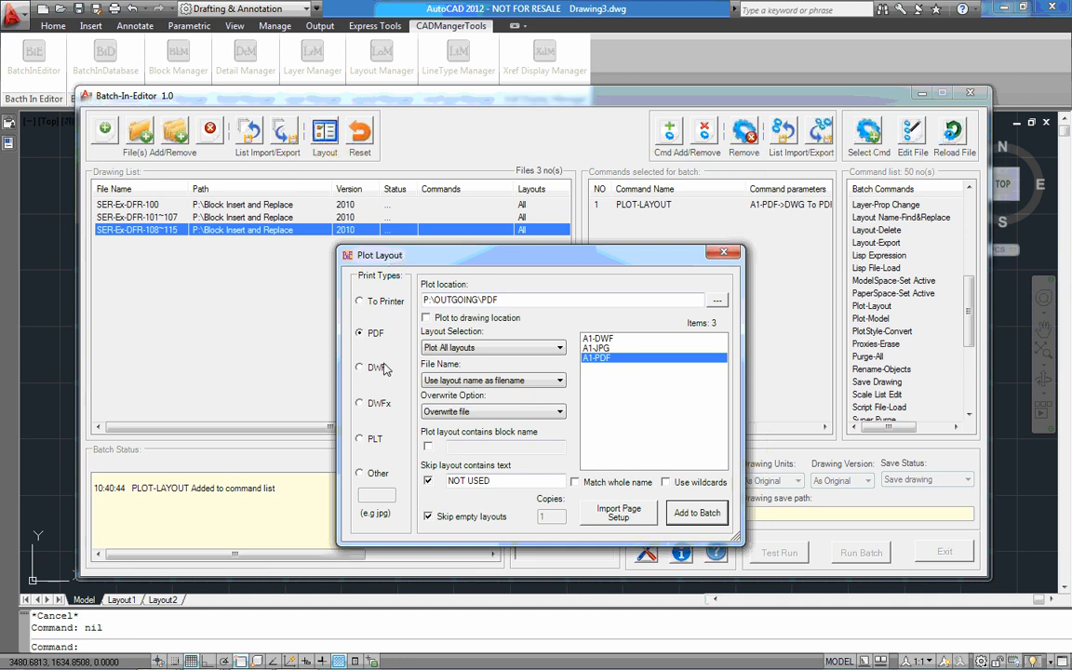
Switch the plot settings to the DWF print type with page setup A1-DWF and plot location P:\OUTGOING\DWF
{"action": "left_click", "coordinate": [384, 368]}
{"action": "left_click", "coordinate": [586, 339]}
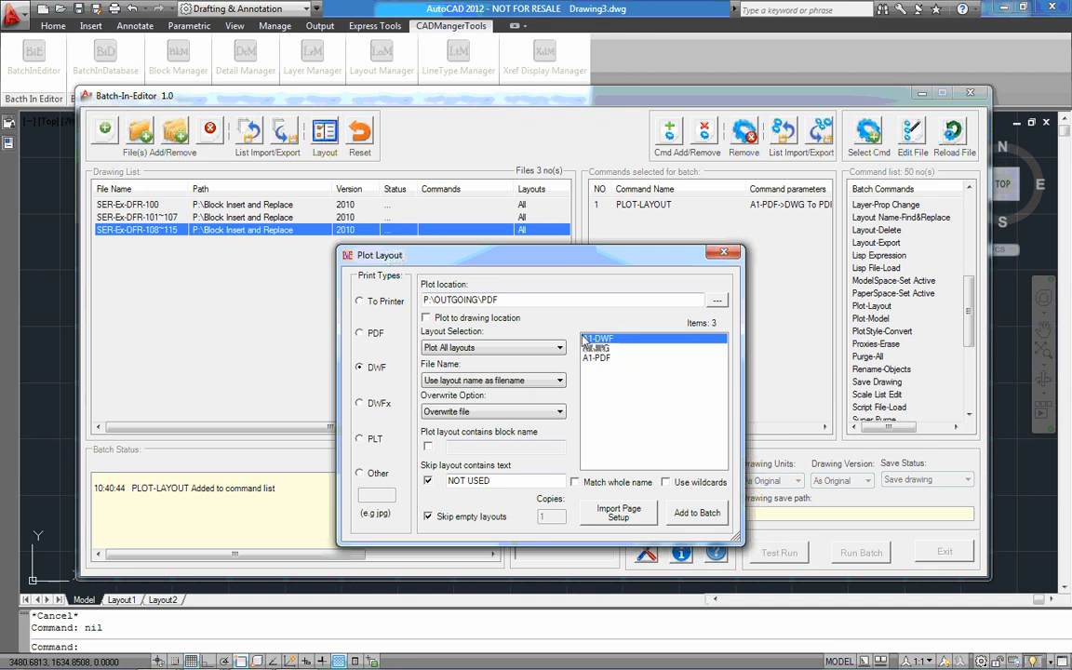
{"action": "left_click", "coordinate": [715, 301]}
{"action": "double_click", "coordinate": [465, 370]}
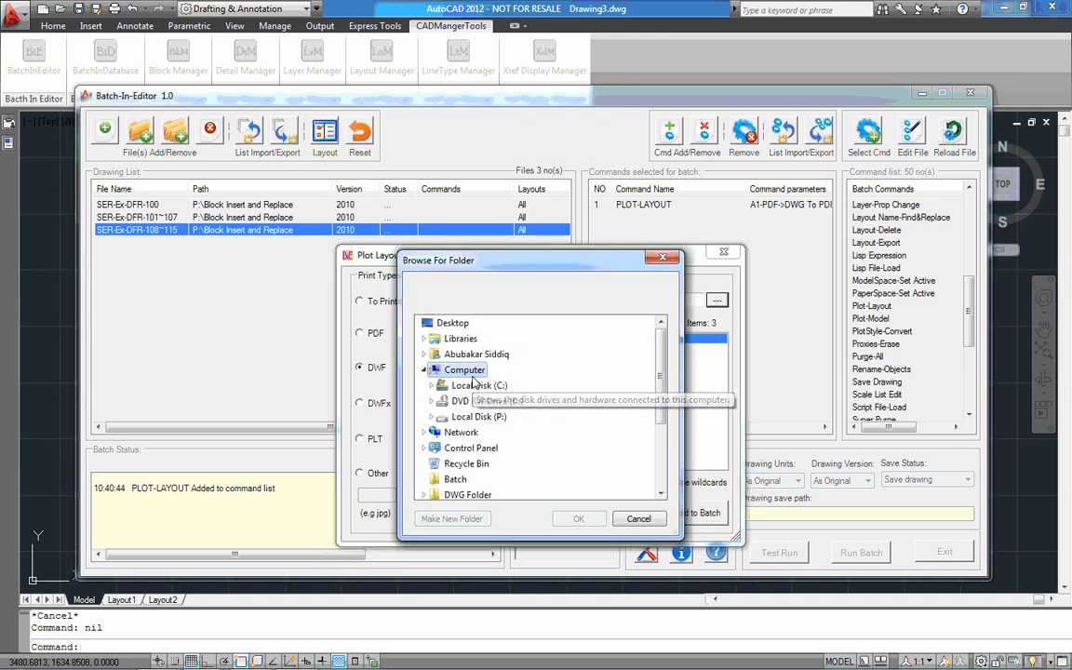
{"action": "double_click", "coordinate": [494, 417]}
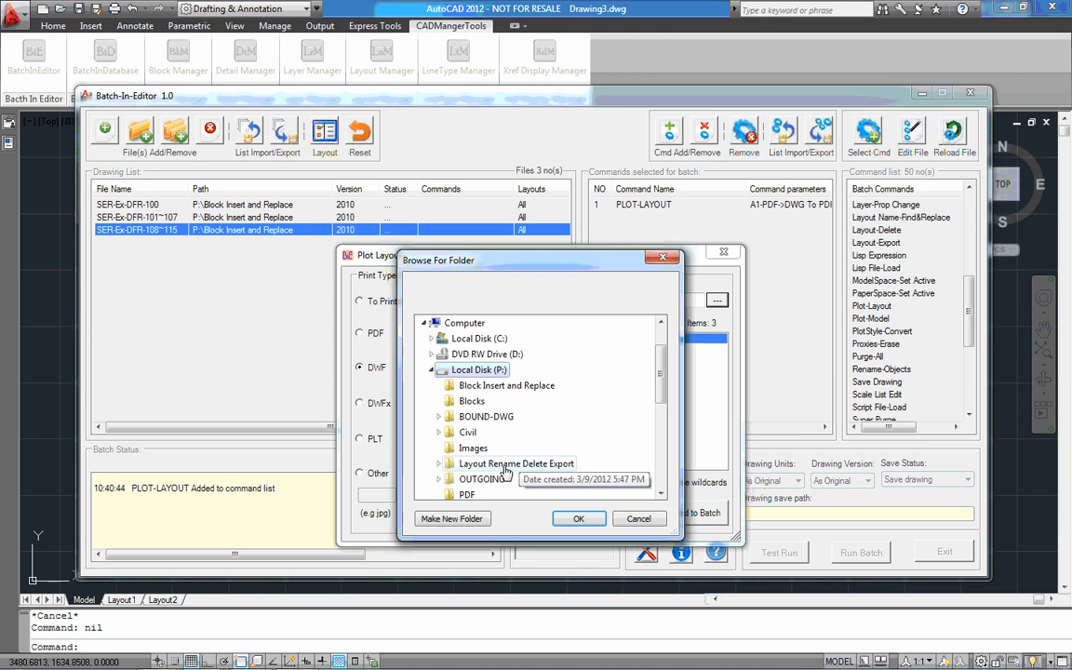
{"action": "double_click", "coordinate": [494, 478]}
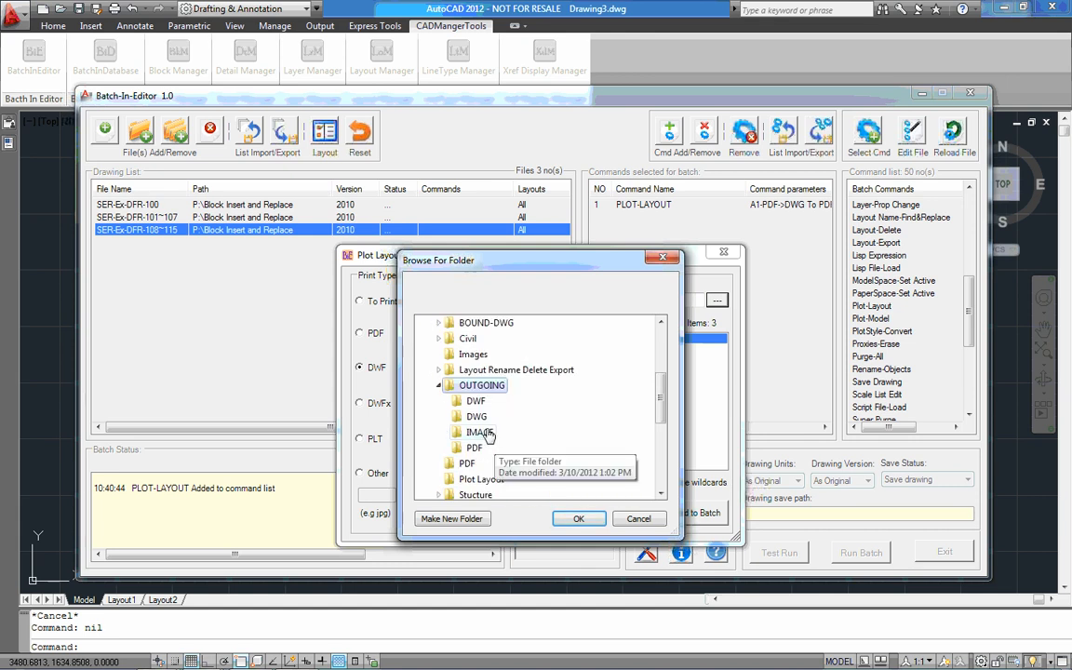
{"action": "left_click", "coordinate": [475, 401]}
{"action": "left_click", "coordinate": [577, 518]}
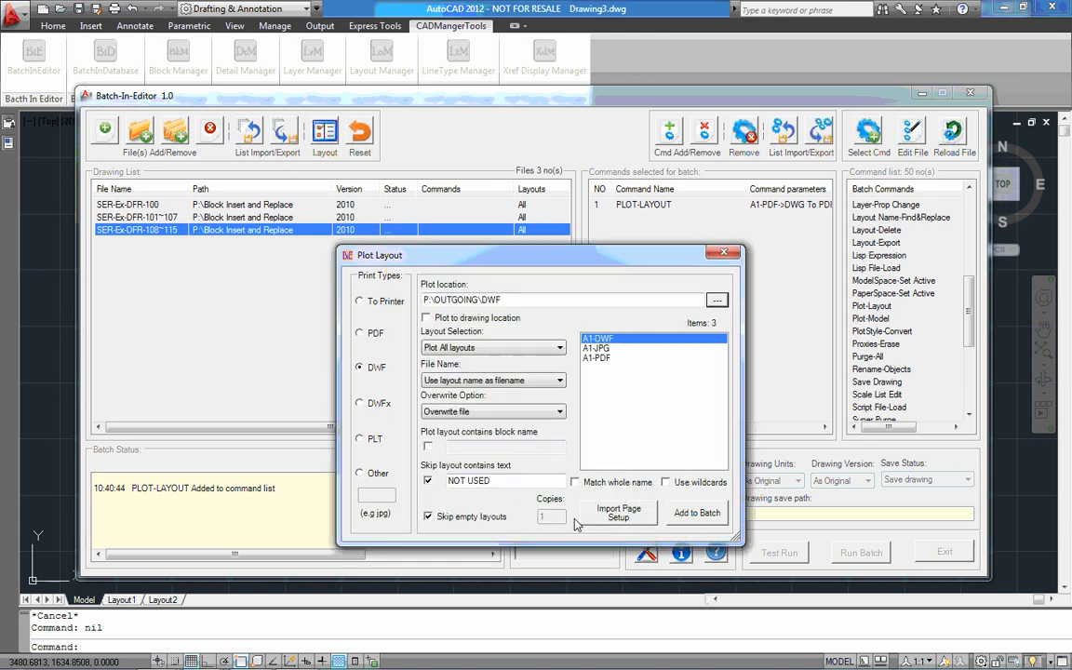
Add the DWF plot command to the batch, and select page setup A1-JPG with plot location P:\OUTGOING\IMAGE
{"action": "left_click", "coordinate": [704, 515]}
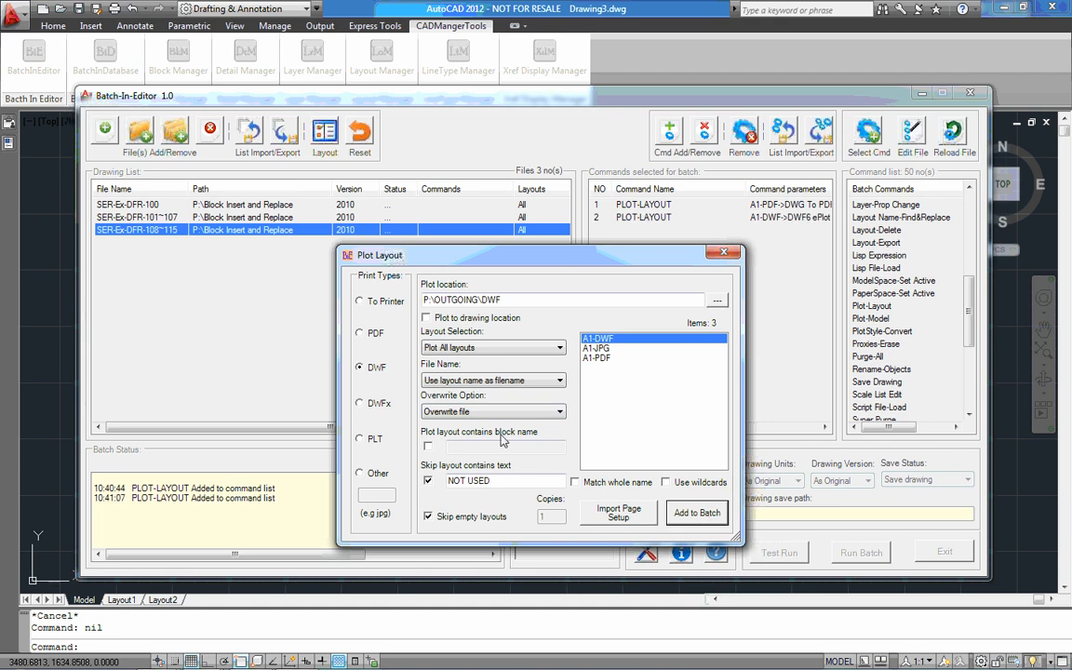
{"action": "left_click", "coordinate": [596, 348]}
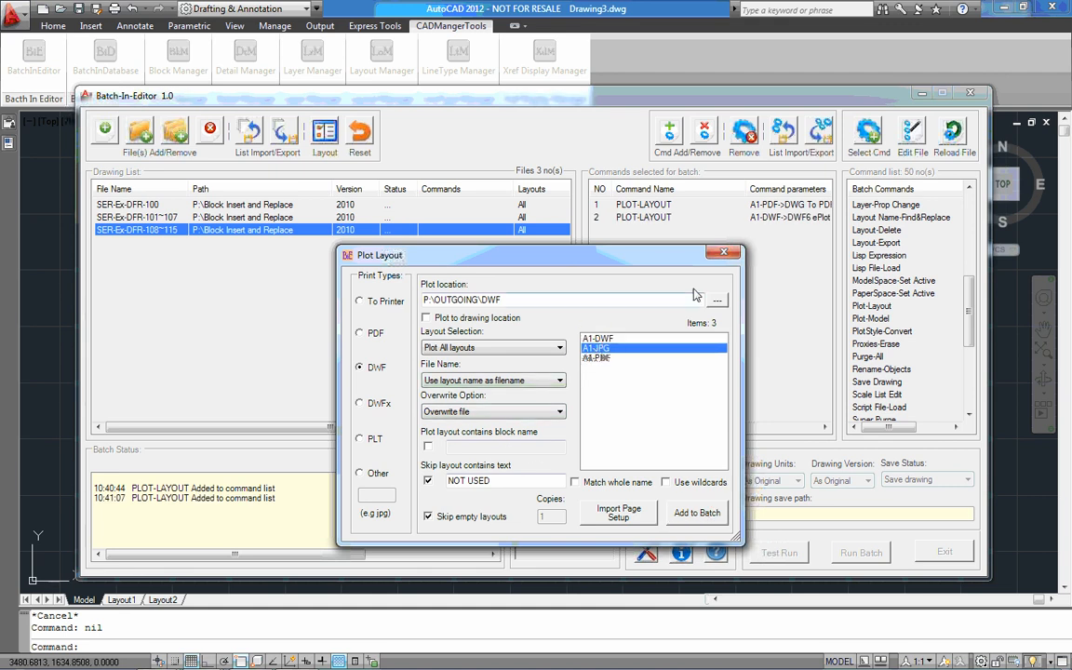
{"action": "left_click", "coordinate": [716, 300]}
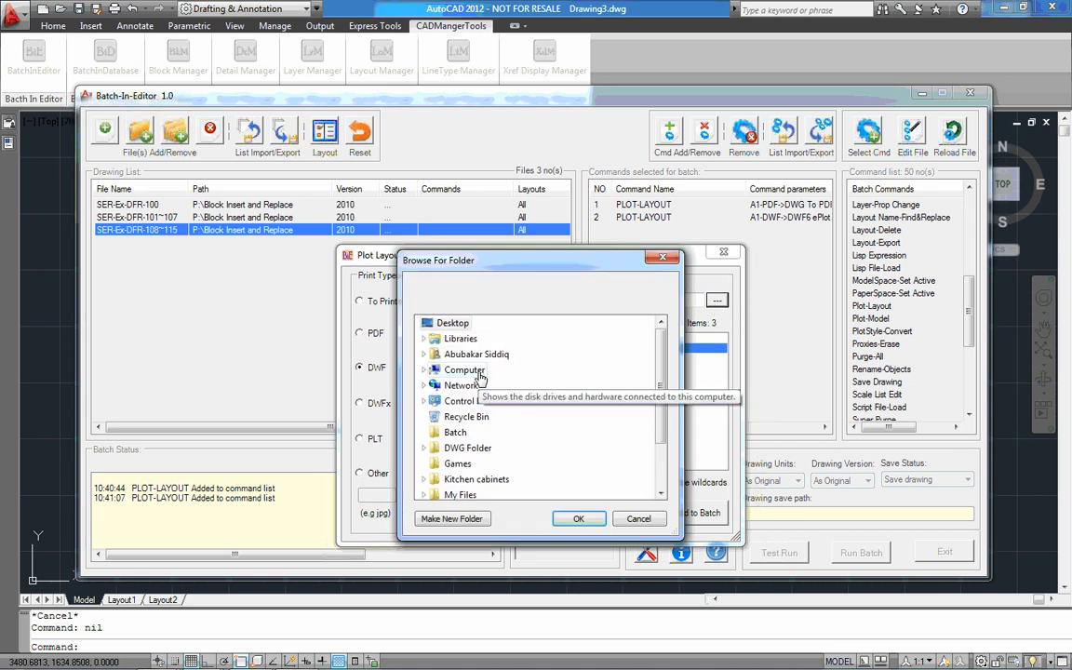
{"action": "left_click", "coordinate": [478, 370]}
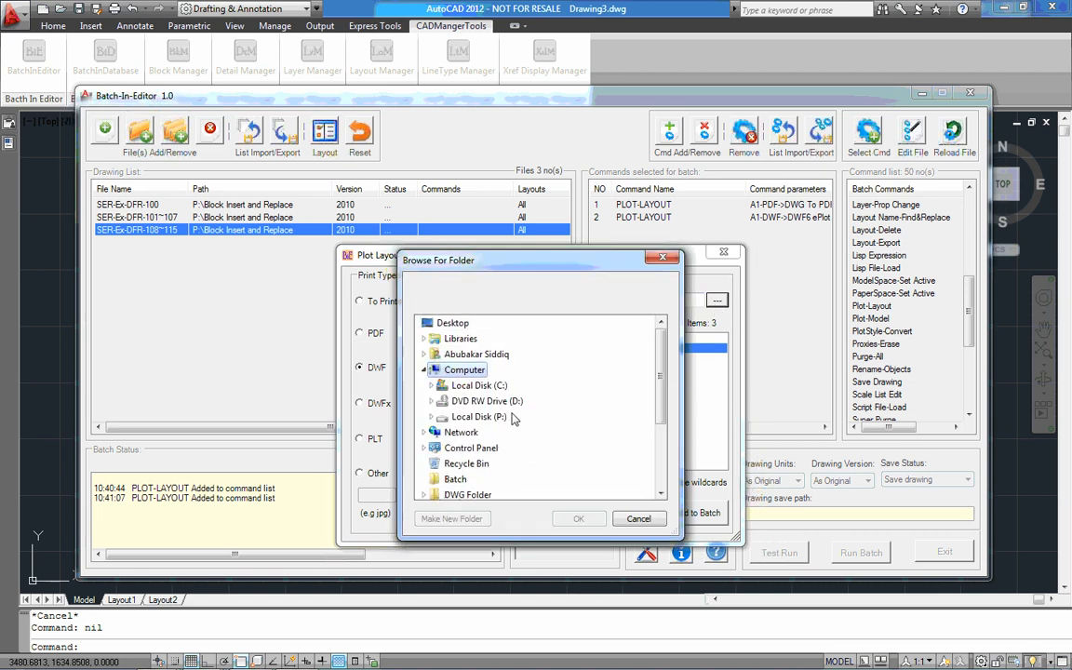
{"action": "left_click", "coordinate": [478, 417]}
{"action": "scroll", "coordinate": [491, 427], "scroll_direction": "down", "scroll_amount": 1}
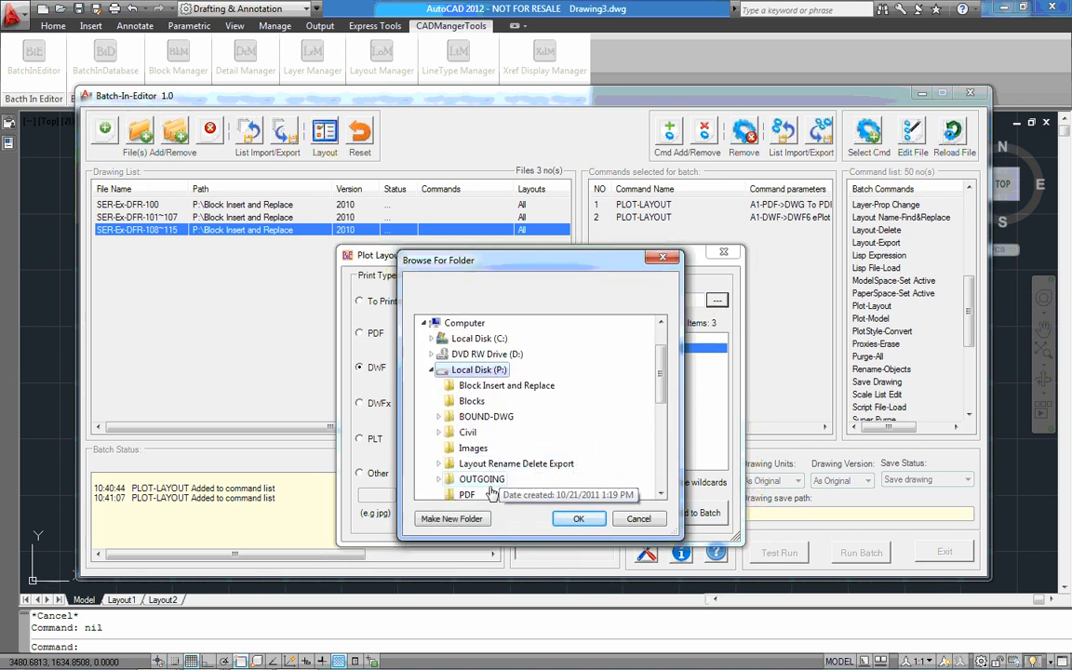
{"action": "left_click", "coordinate": [482, 478]}
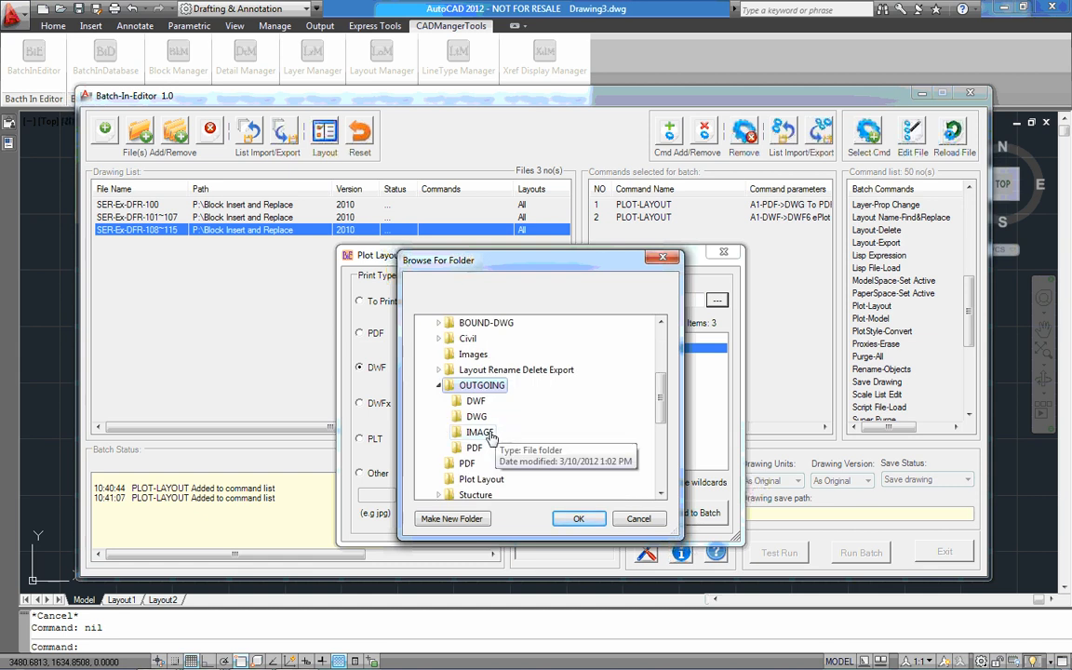
{"action": "left_click", "coordinate": [479, 432]}
{"action": "left_click", "coordinate": [578, 518]}
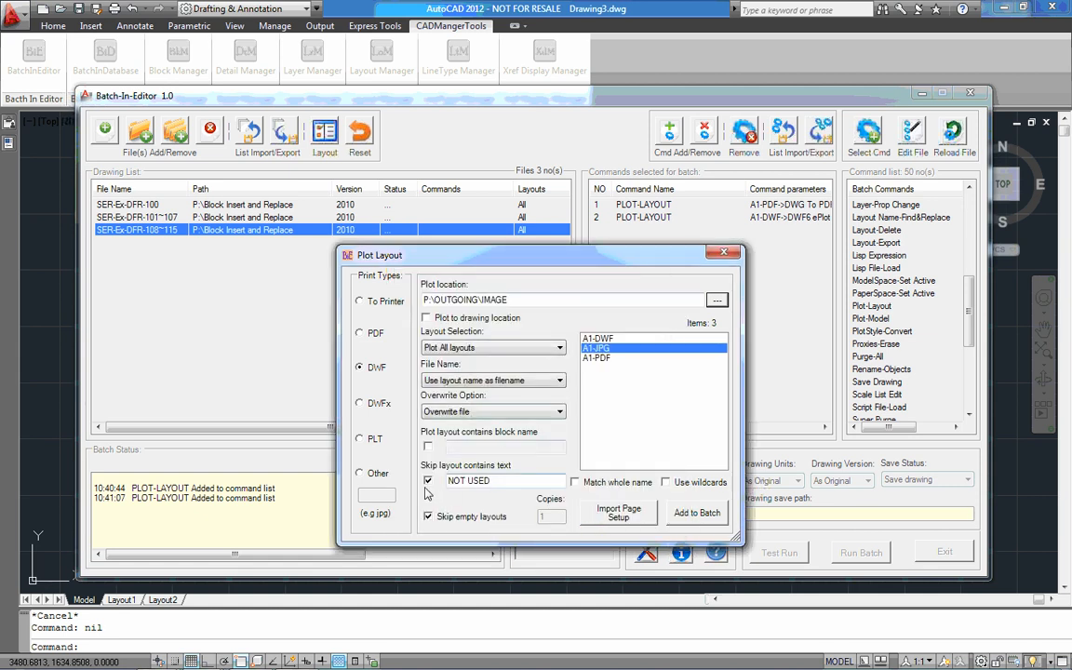
Set the print type to Other with JPG as the format, add this plot to the batch and close the plot settings
{"action": "left_click", "coordinate": [361, 473]}
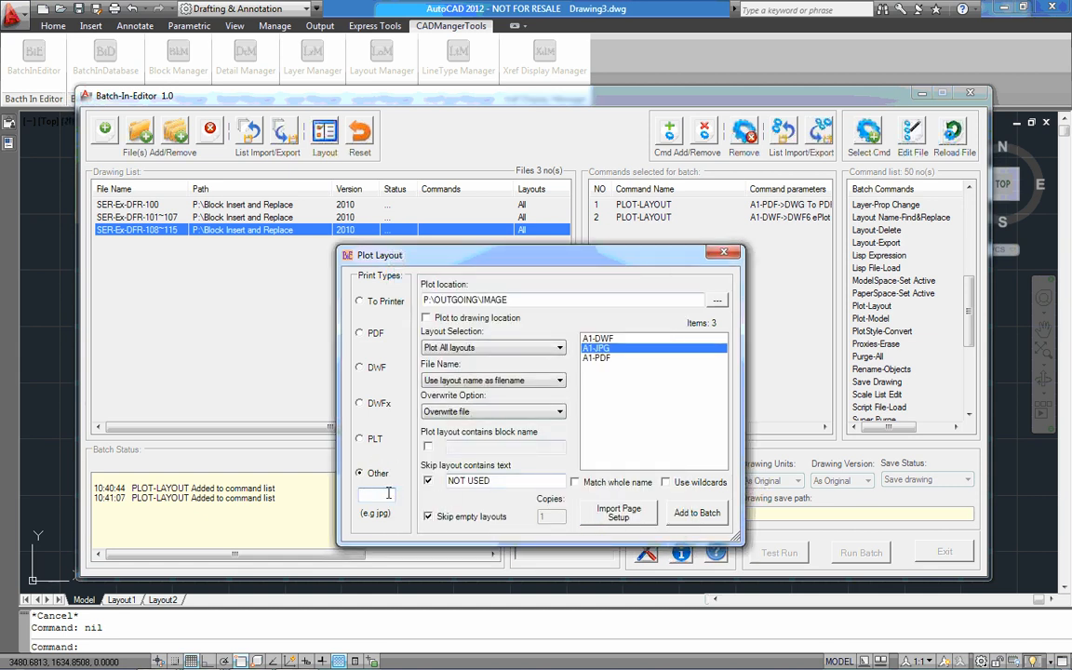
{"action": "left_click", "coordinate": [389, 493]}
{"action": "type", "text": "JPG"}
{"action": "left_click", "coordinate": [697, 513]}
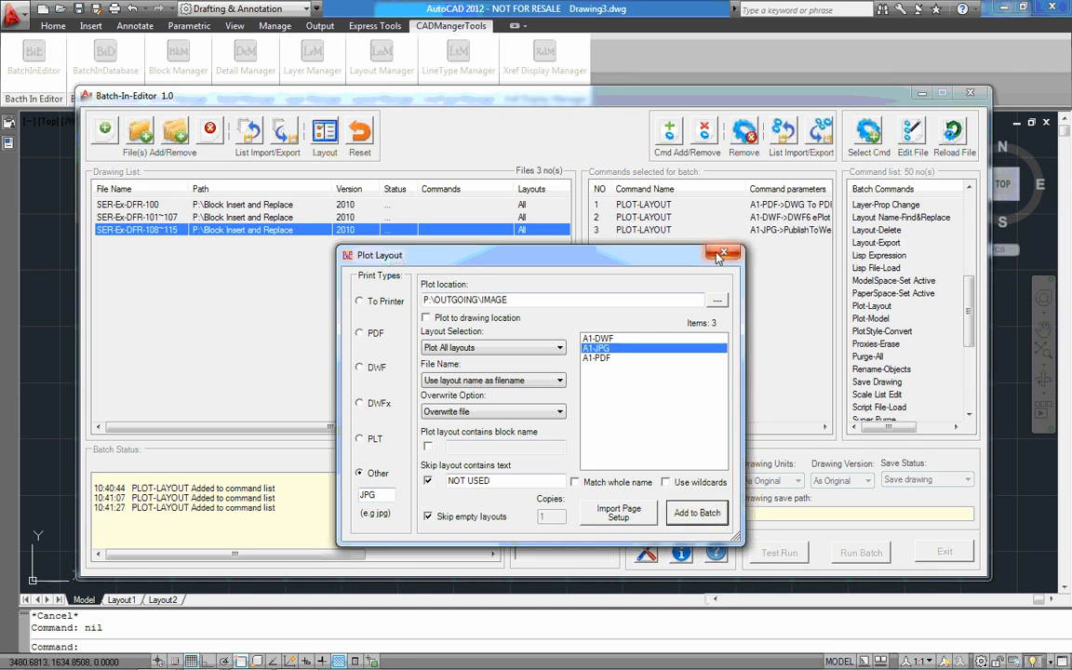
{"action": "left_click", "coordinate": [722, 254]}
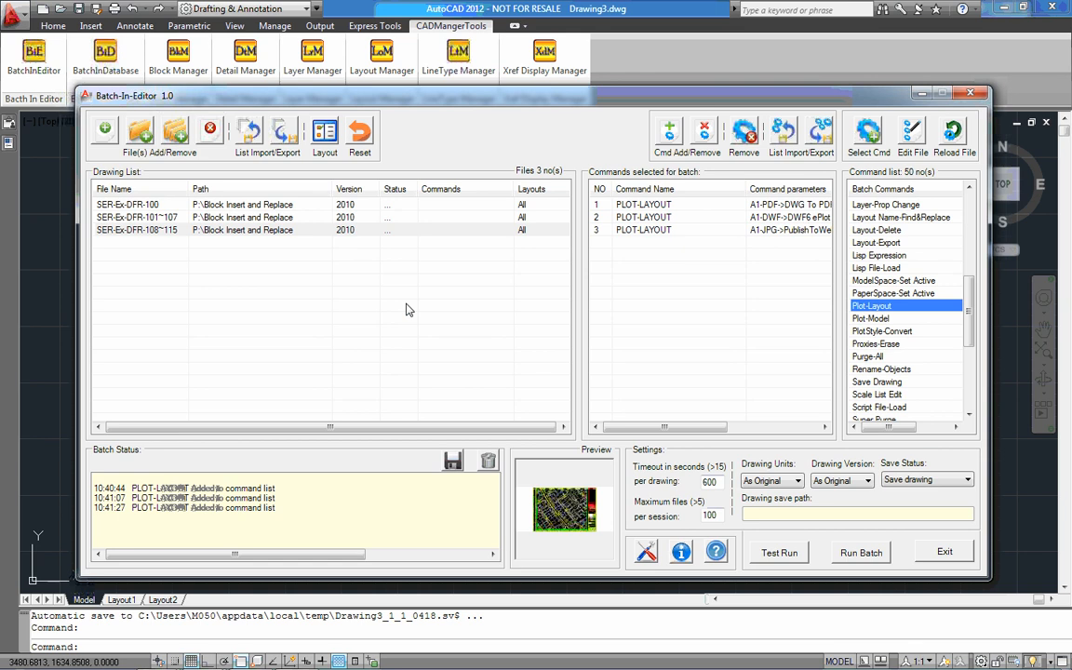
Open SER-Ex-DFR-100.dwg from the Block Insert and Replace folder and examine the revision table in its title block
{"action": "left_click_drag", "start_coordinate": [972, 307], "coordinate": [967, 224]}
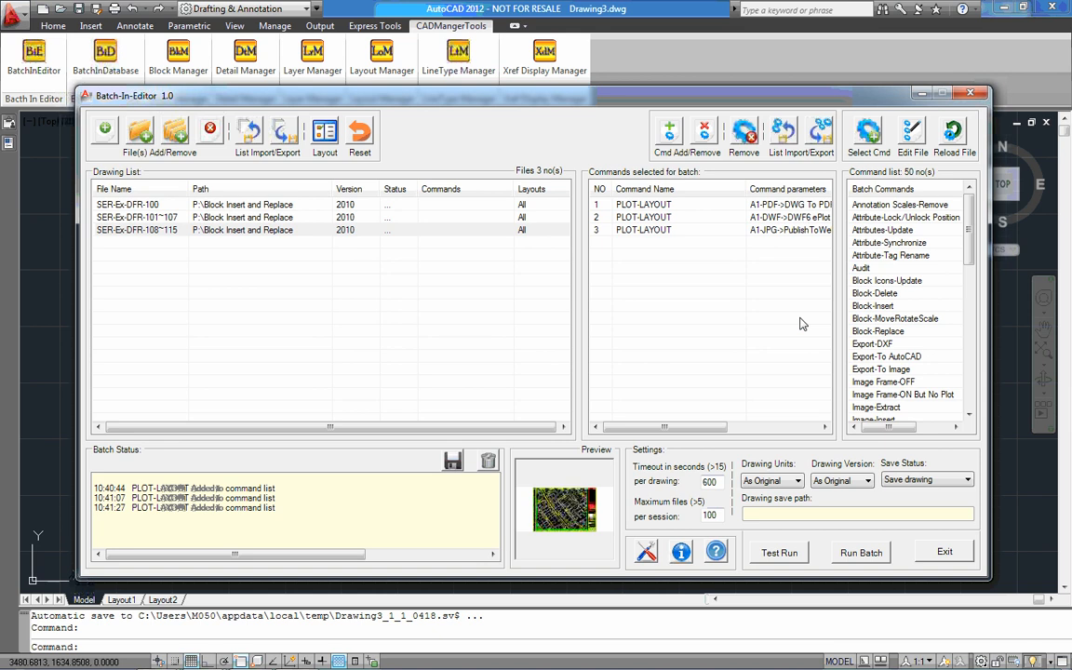
{"action": "left_click", "coordinate": [917, 94]}
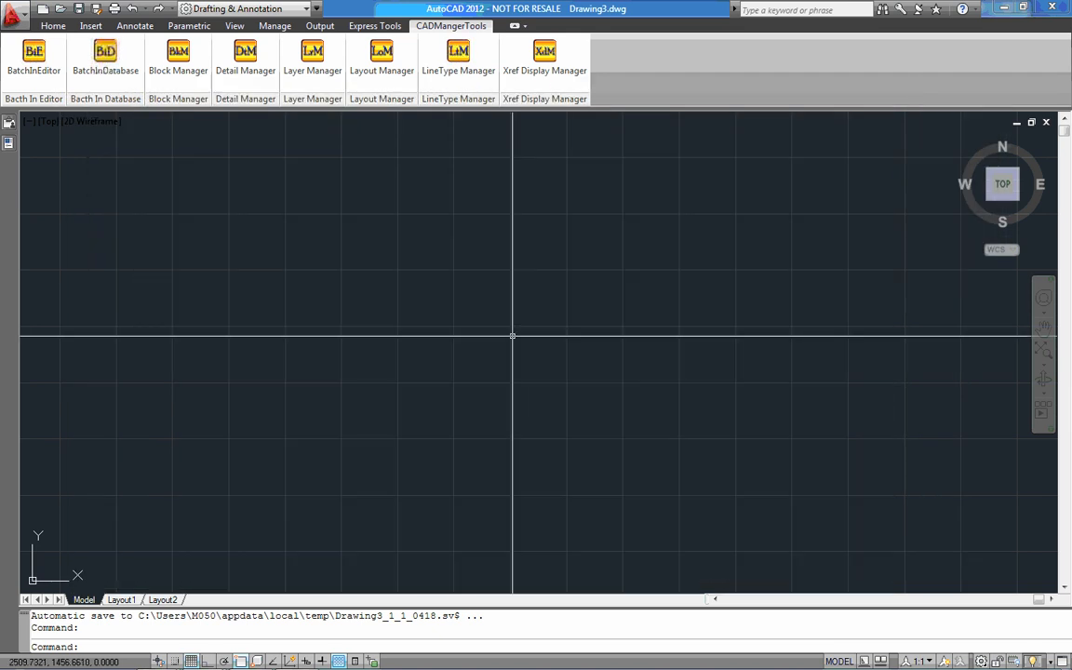
{"action": "left_click", "coordinate": [177, 56]}
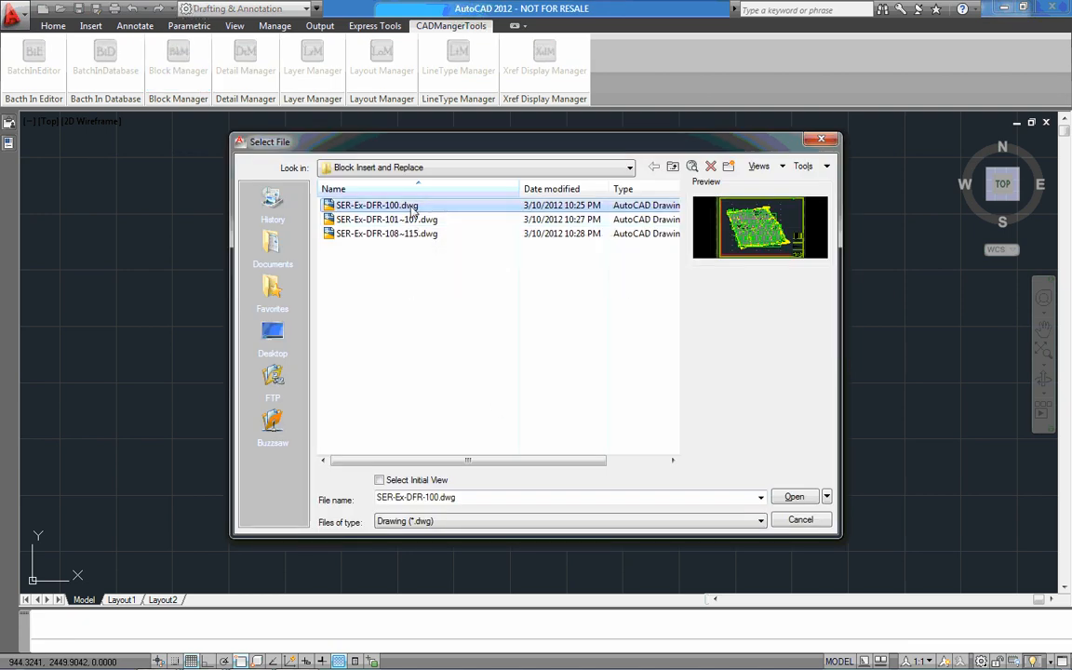
{"action": "double_click", "coordinate": [412, 208]}
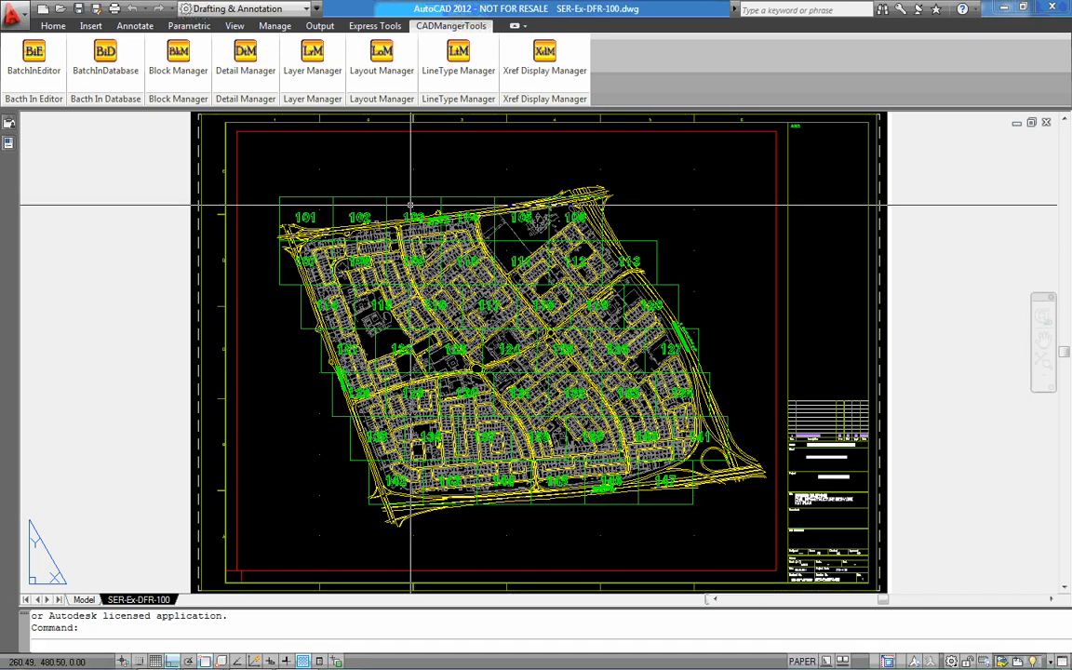
{"action": "scroll", "coordinate": [804, 376], "scroll_direction": "up", "scroll_amount": 6}
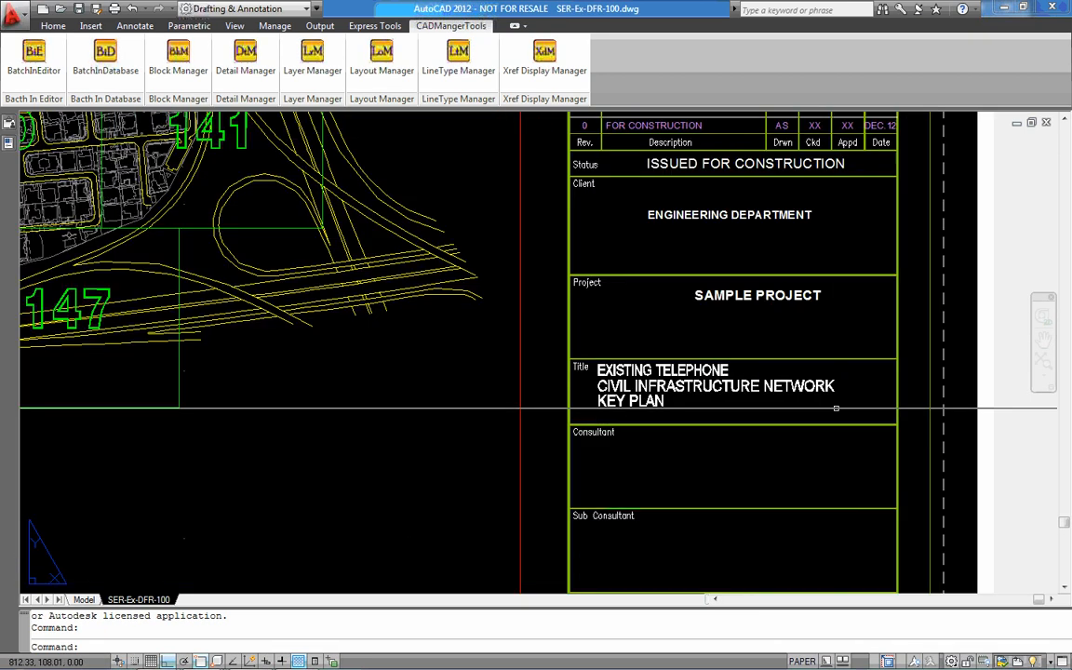
{"action": "middle_click_drag", "start_coordinate": [805, 376], "coordinate": [799, 475]}
{"action": "scroll", "coordinate": [685, 282], "scroll_direction": "up", "scroll_amount": 3}
{"action": "middle_click_drag", "start_coordinate": [682, 282], "coordinate": [542, 312]}
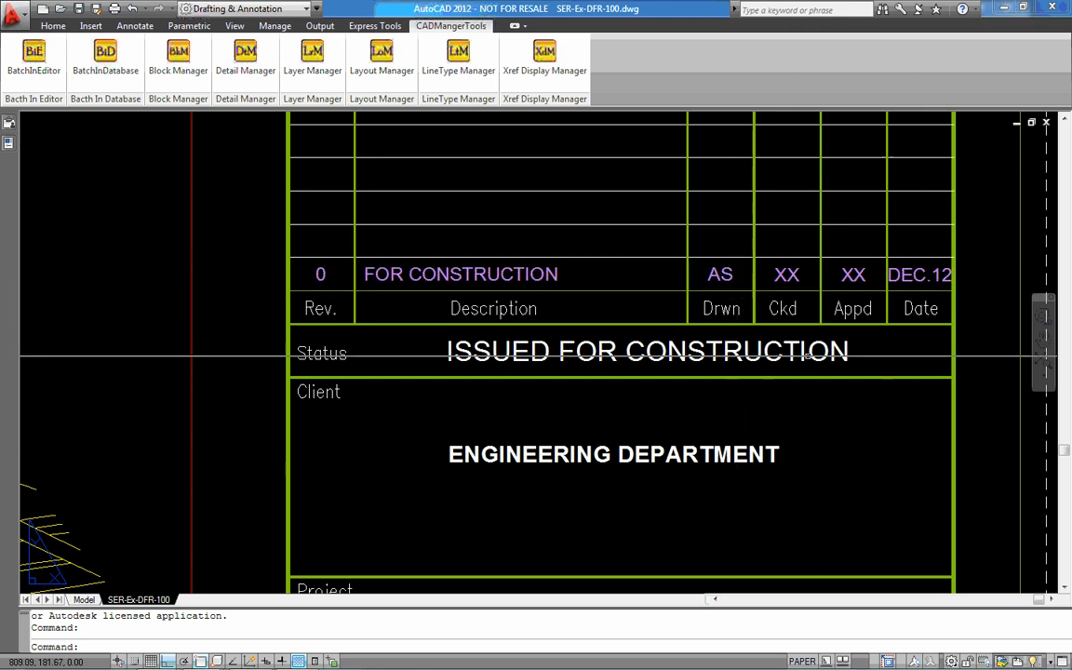
Open SER-Ex-DFR-101~107.dwg and show the title block's revision table on layout S-TEL-Ex-DFR-103
{"action": "left_click", "coordinate": [68, 13]}
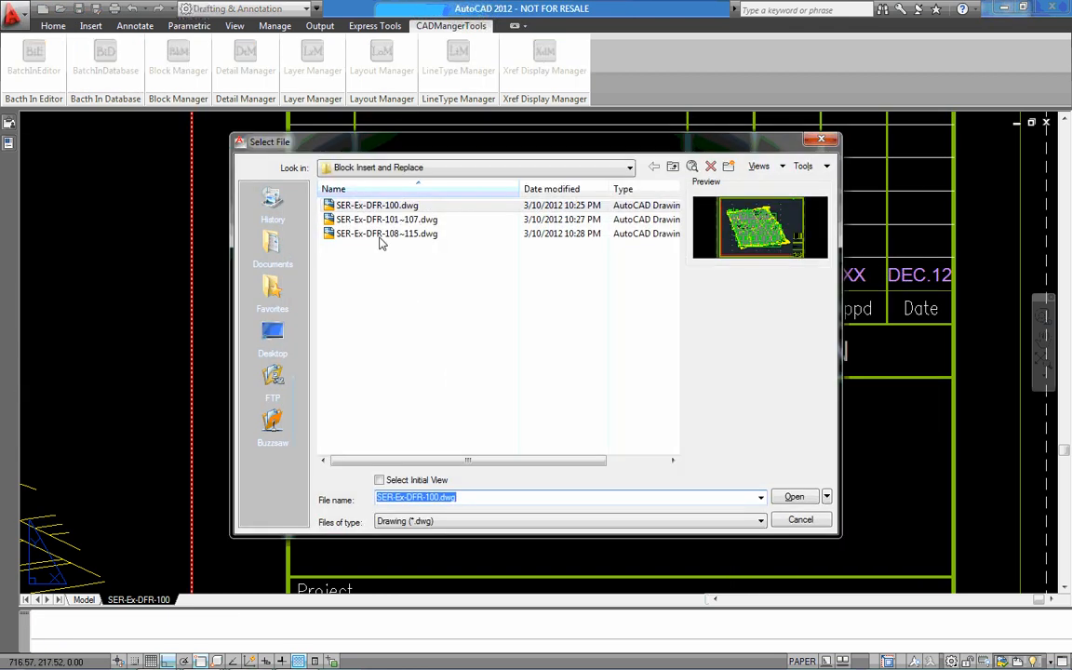
{"action": "left_click", "coordinate": [382, 219]}
{"action": "double_click", "coordinate": [381, 220]}
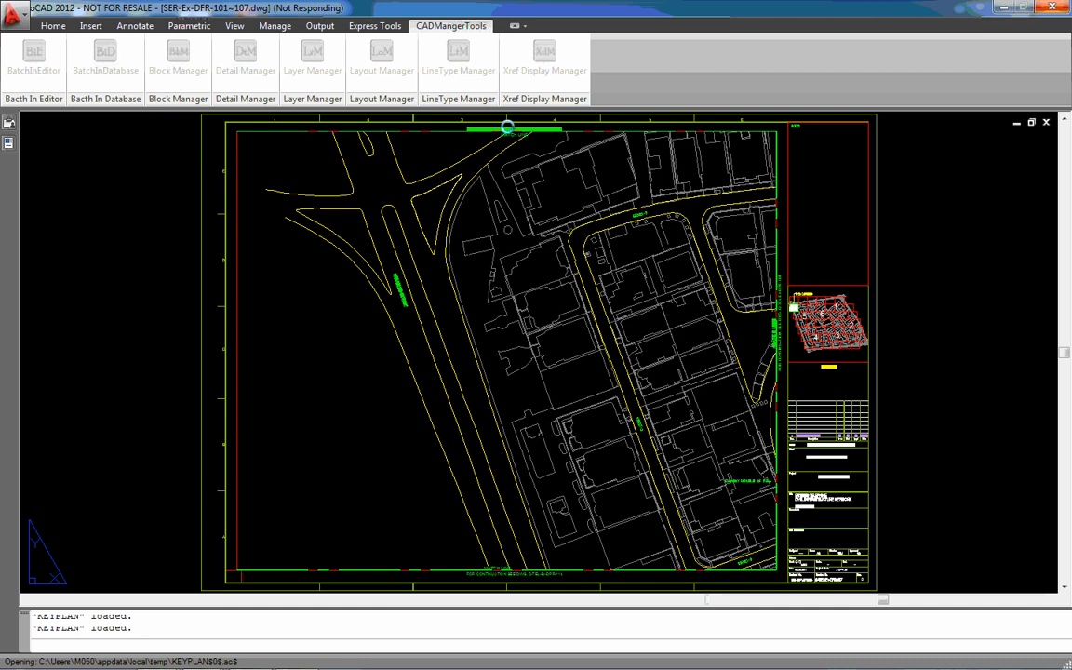
{"action": "scroll", "coordinate": [856, 430], "scroll_direction": "up", "scroll_amount": 10}
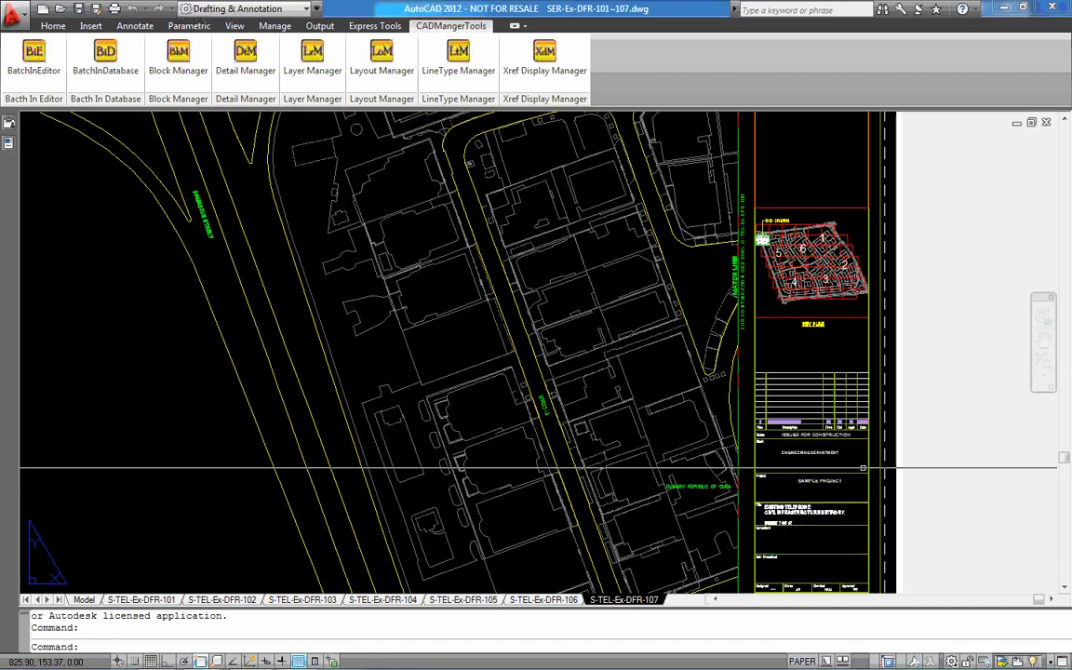
{"action": "left_click", "coordinate": [307, 600]}
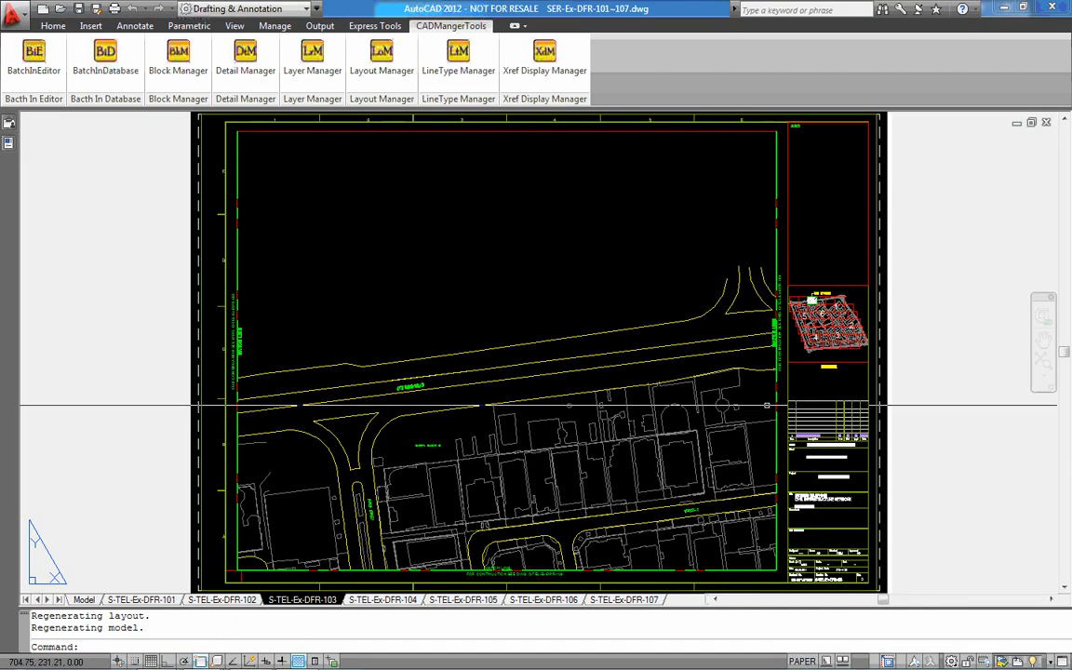
{"action": "scroll", "coordinate": [852, 461], "scroll_direction": "up", "scroll_amount": 6}
{"action": "middle_click_drag", "start_coordinate": [852, 461], "coordinate": [669, 359]}
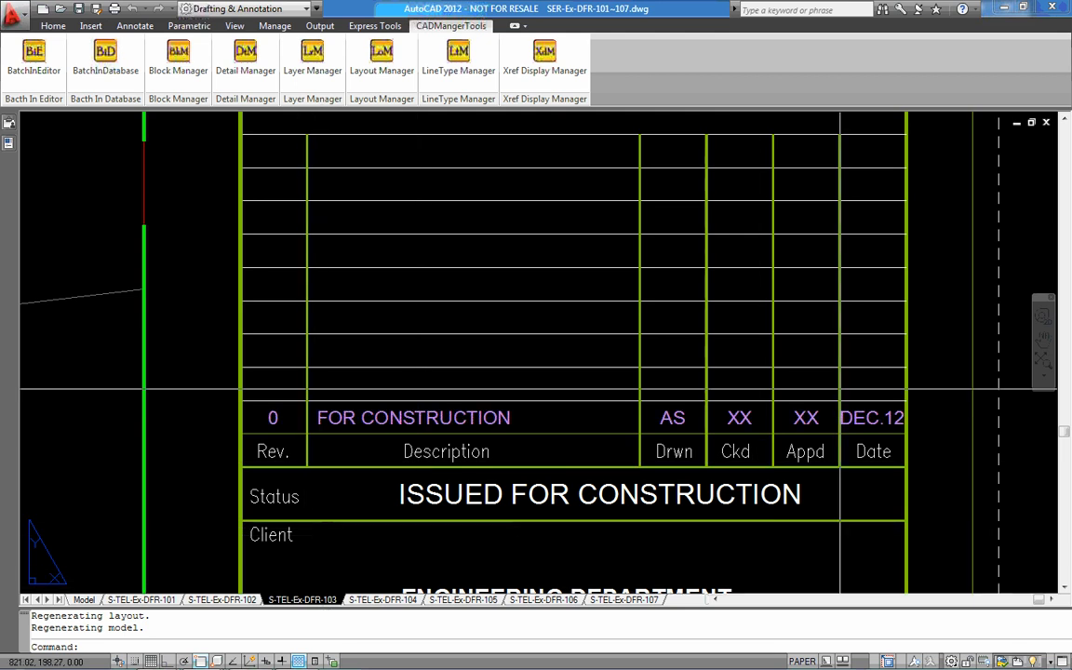
Set the DATE0 revision date attribute of the A1-Rev Text block on layout S-TEL-Ex-DFR-103 to MAR16
{"action": "double_click", "coordinate": [814, 415]}
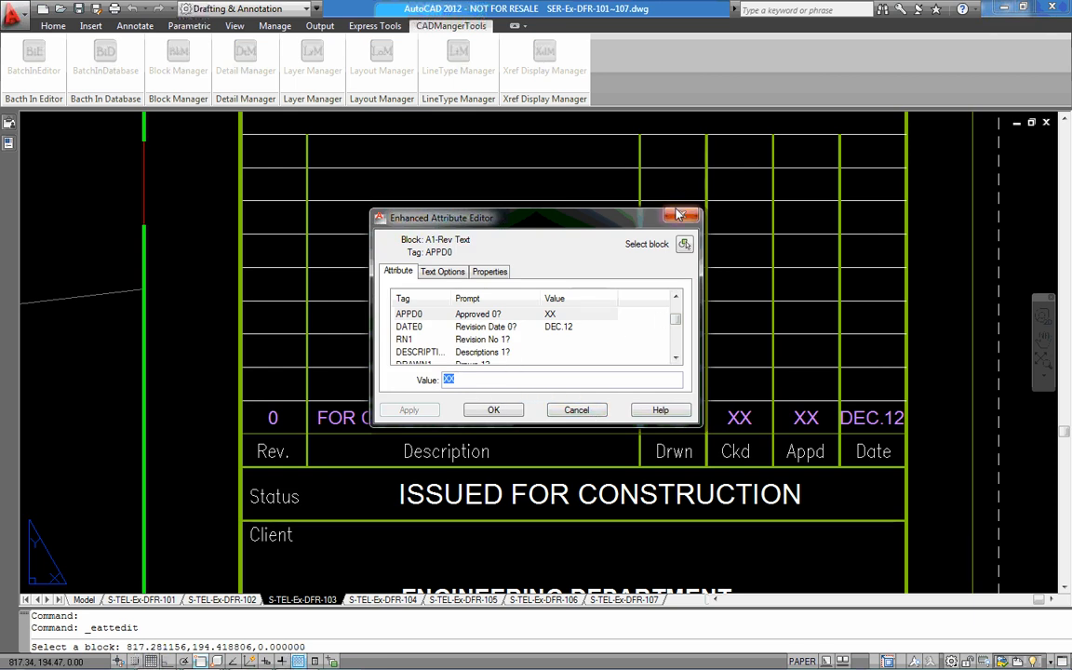
{"action": "left_click_drag", "start_coordinate": [676, 326], "coordinate": [676, 308]}
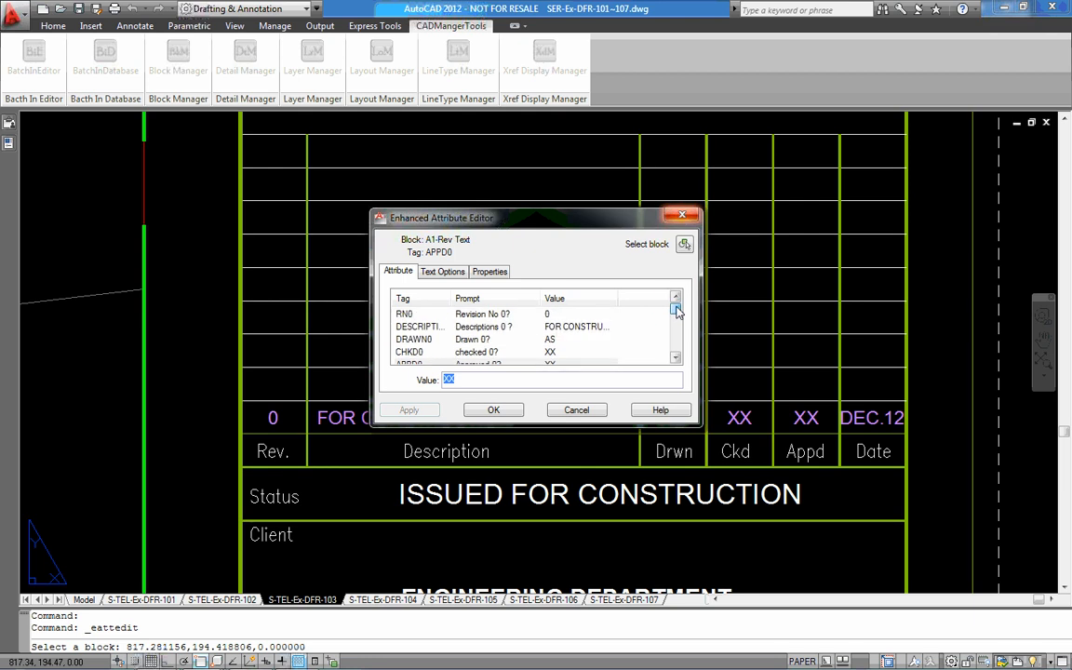
{"action": "left_click", "coordinate": [677, 356]}
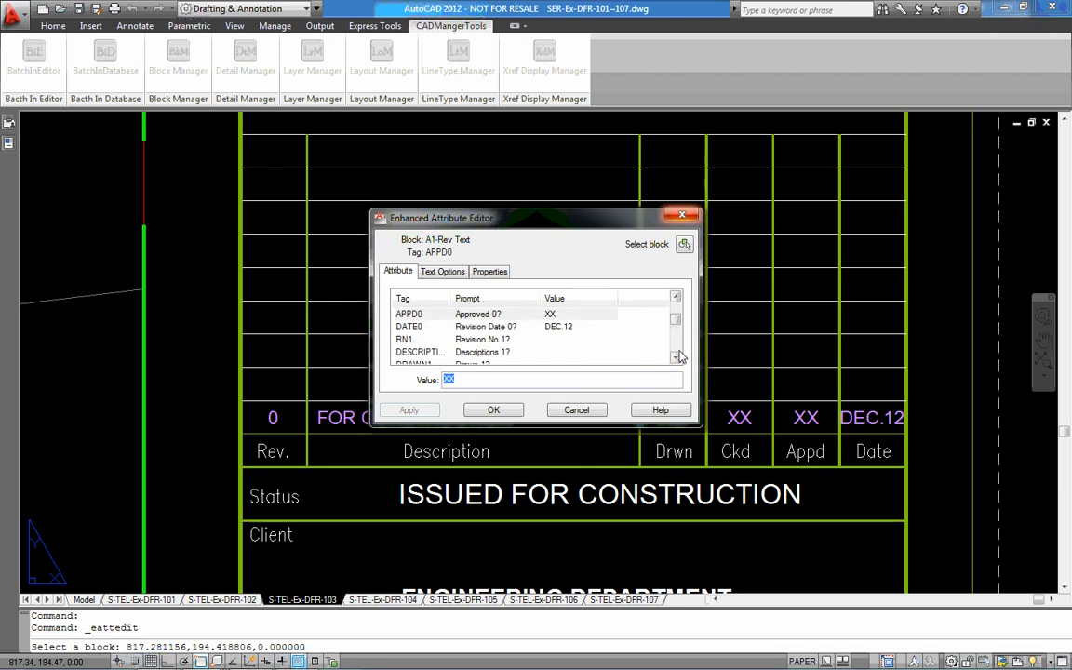
{"action": "left_click", "coordinate": [567, 327]}
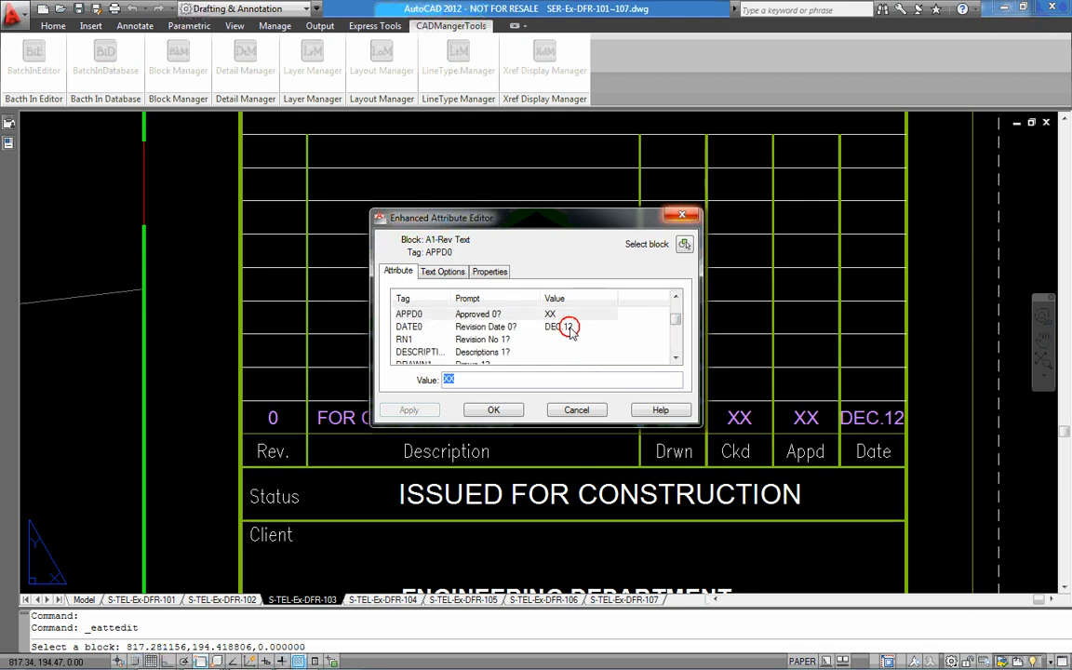
{"action": "left_click", "coordinate": [498, 383]}
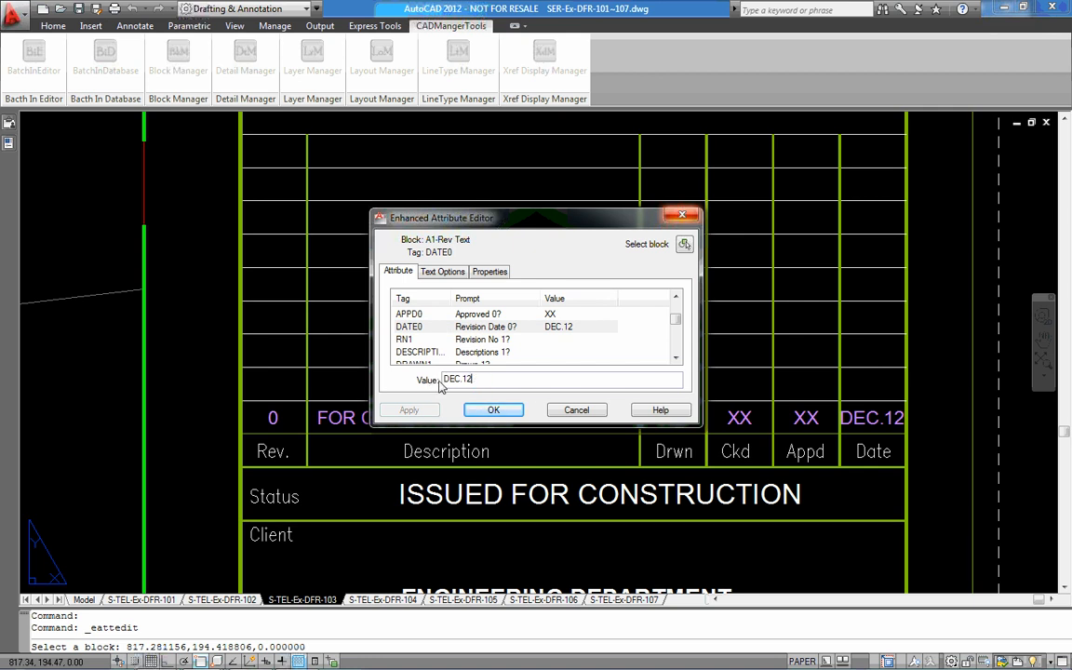
{"action": "key", "text": "BackSpace"}
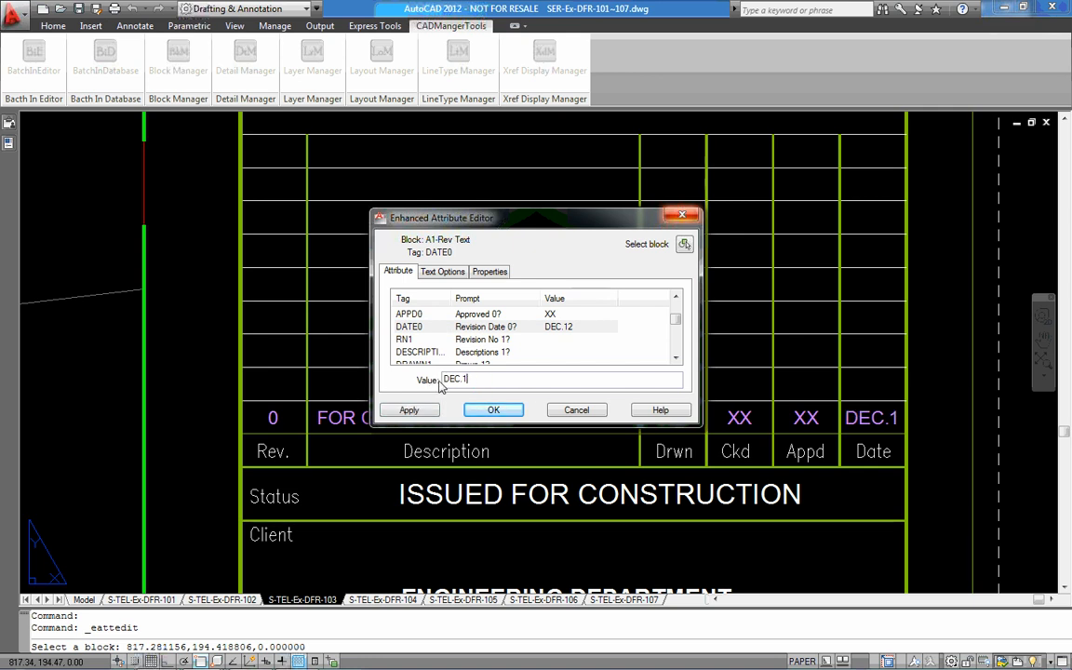
{"action": "key", "text": "BackSpace"}
{"action": "key", "text": "BackSpace"}
{"action": "key", "text": "BackSpace"}
{"action": "key", "text": "BackSpace"}
{"action": "type", "text": "MAR"}
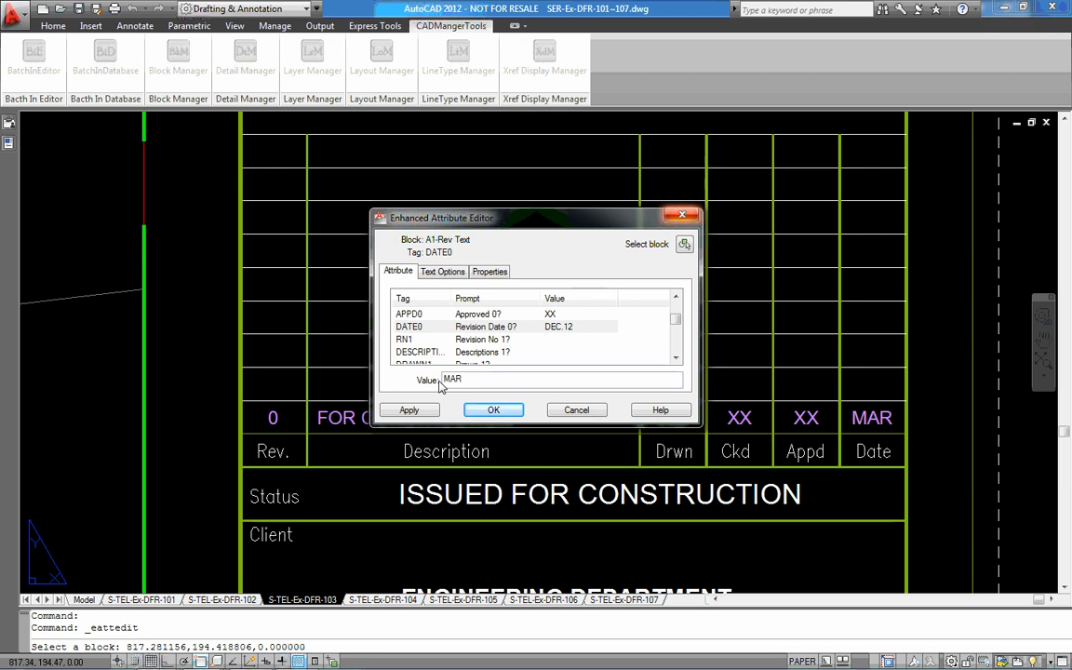
{"action": "type", "text": "16"}
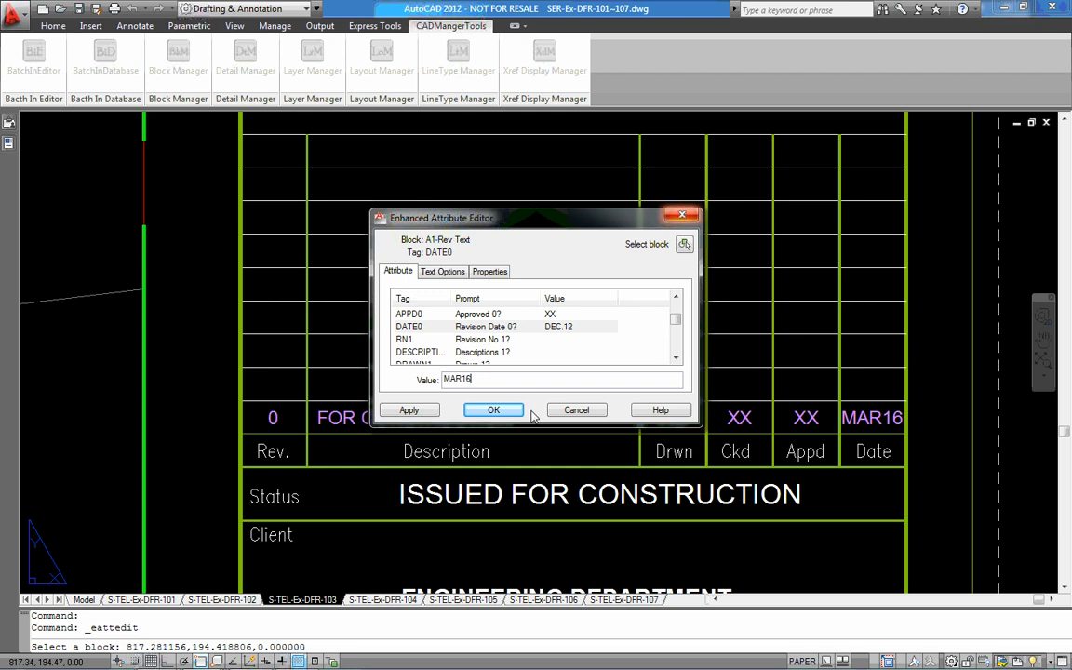
{"action": "left_click", "coordinate": [494, 409]}
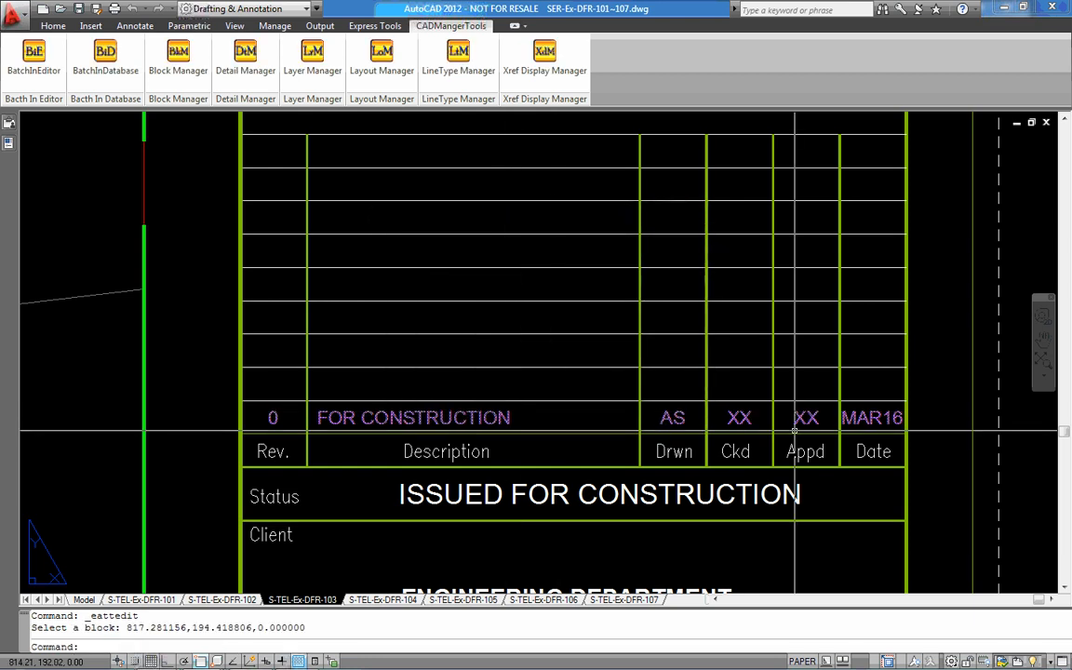
Compare the title block revision dates on layouts S-TEL-Ex-DFR-106 and S-TEL-Ex-DFR-103
{"action": "scroll", "coordinate": [782, 352], "scroll_direction": "down", "scroll_amount": 2}
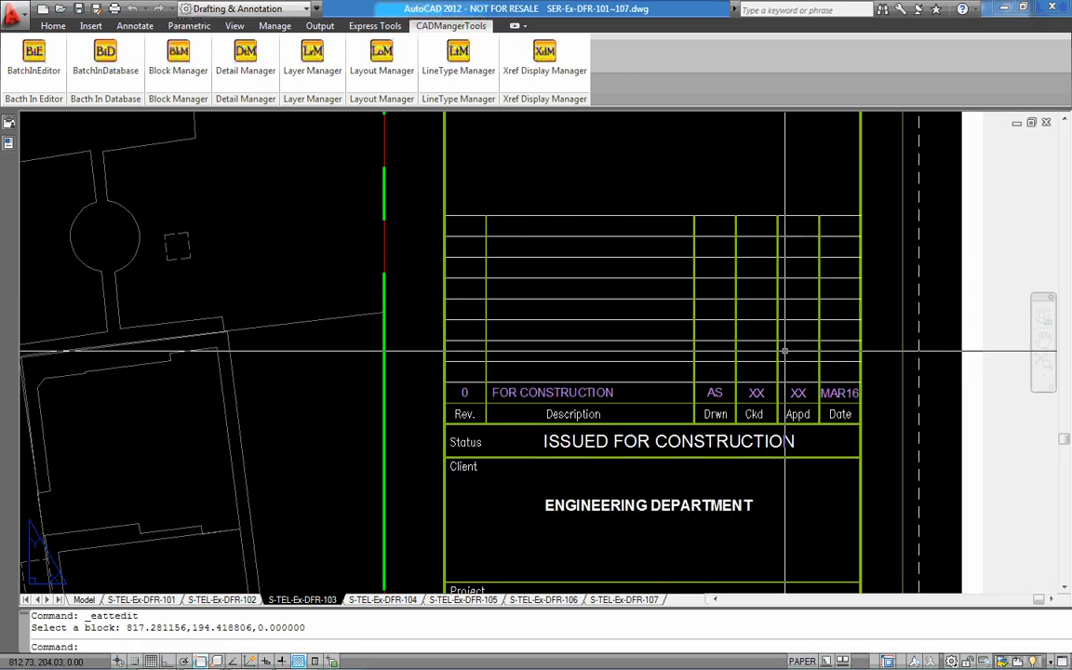
{"action": "left_click", "coordinate": [545, 599]}
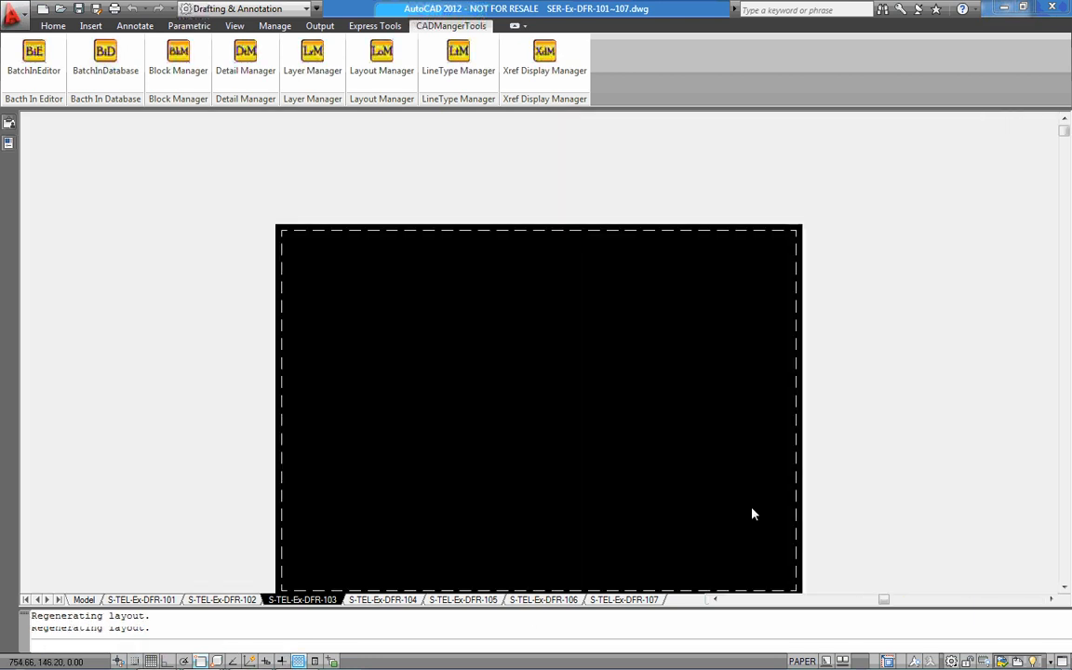
{"action": "scroll", "coordinate": [800, 477], "scroll_direction": "up", "scroll_amount": 10}
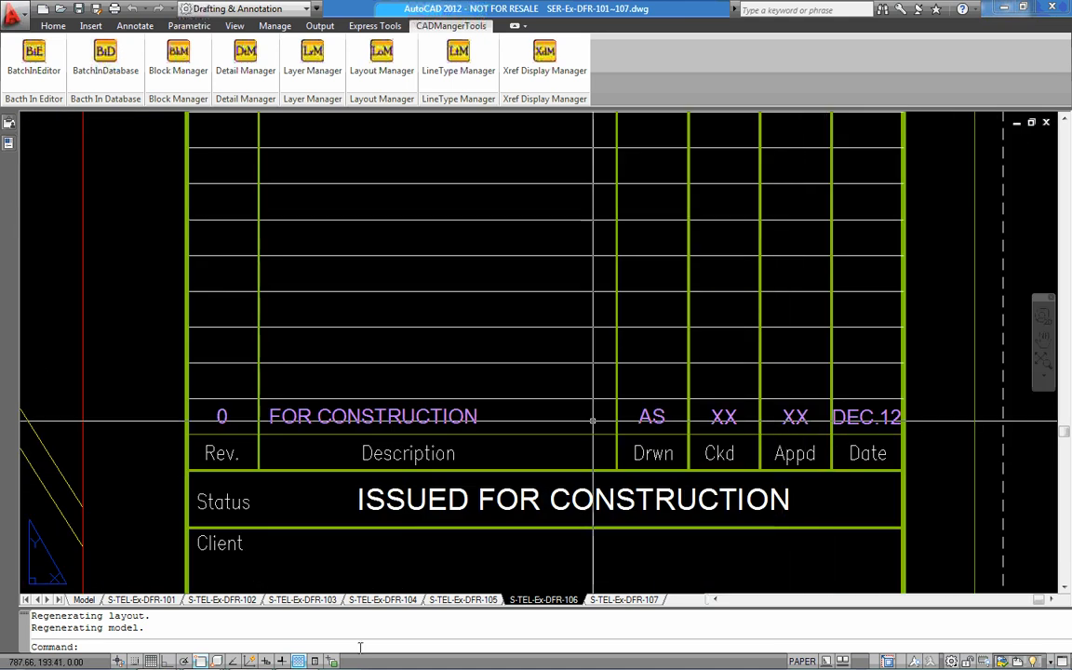
{"action": "left_click", "coordinate": [302, 599]}
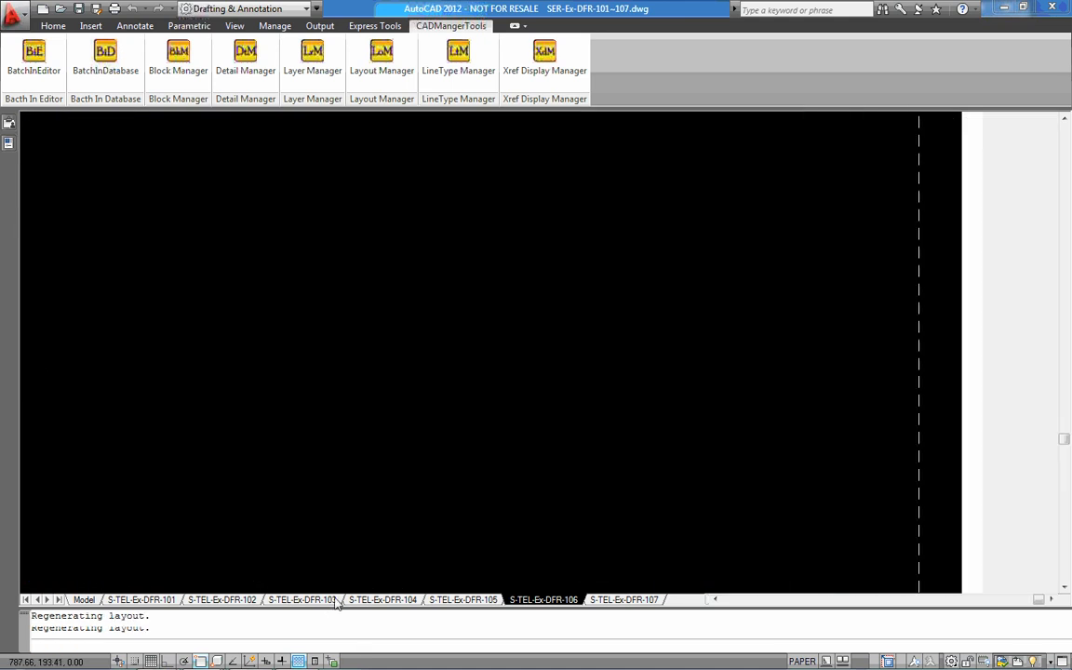
{"action": "scroll", "coordinate": [766, 400], "scroll_direction": "up", "scroll_amount": 3}
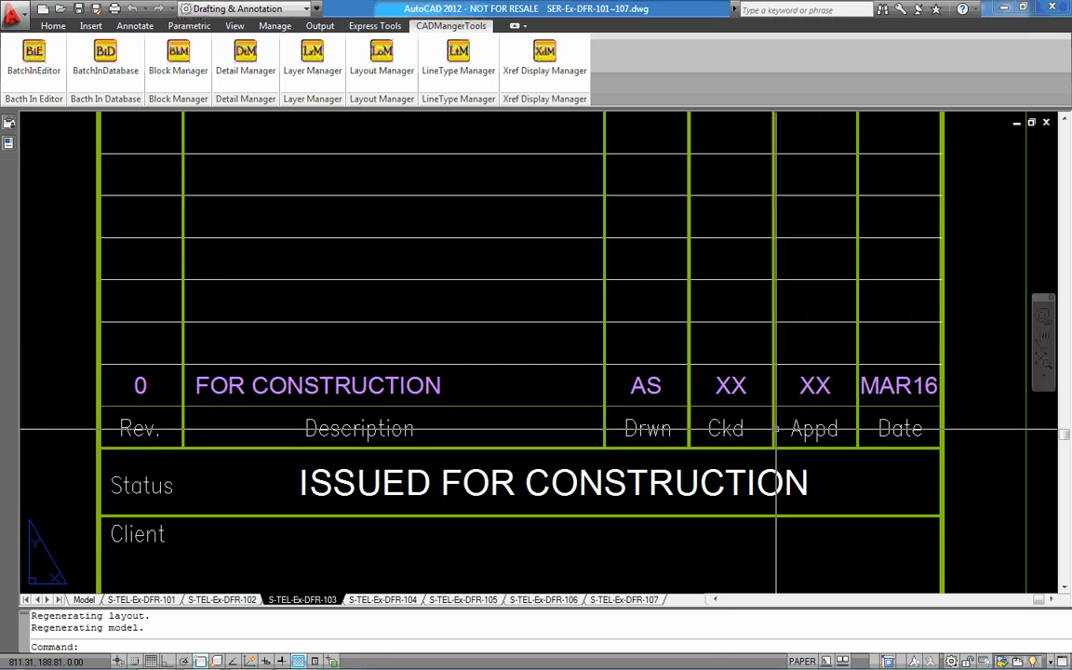
Close SER-Ex-DFR-101~107.dwg with its changes saved, and close SER-Ex-DFR-100.dwg without saving
{"action": "left_click", "coordinate": [1045, 125]}
{"action": "left_click", "coordinate": [538, 376]}
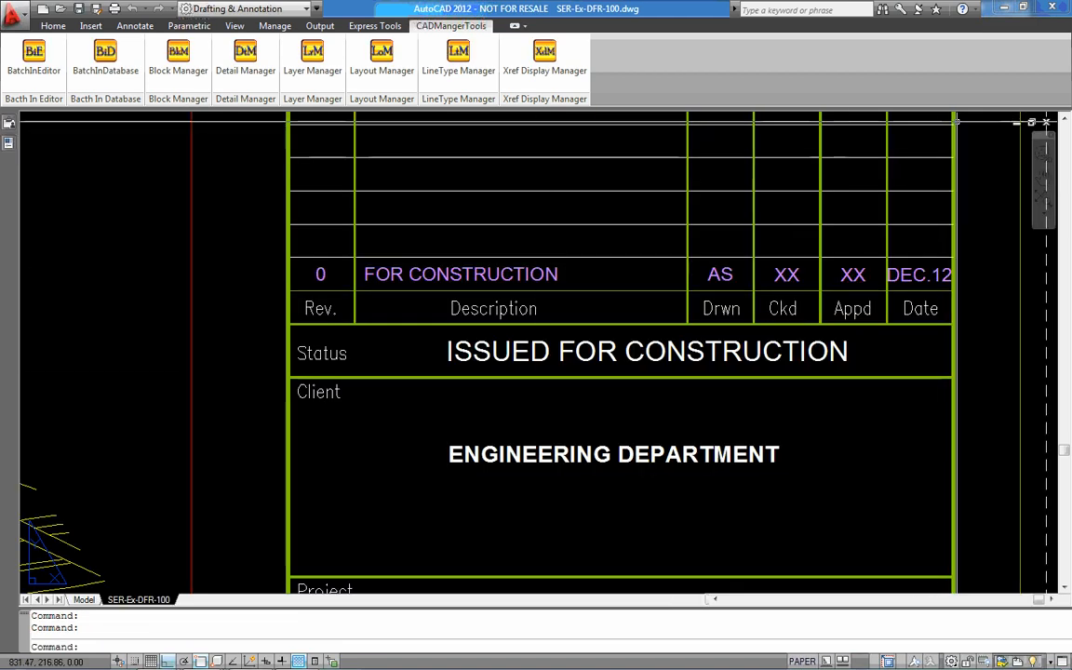
{"action": "left_click", "coordinate": [1045, 125]}
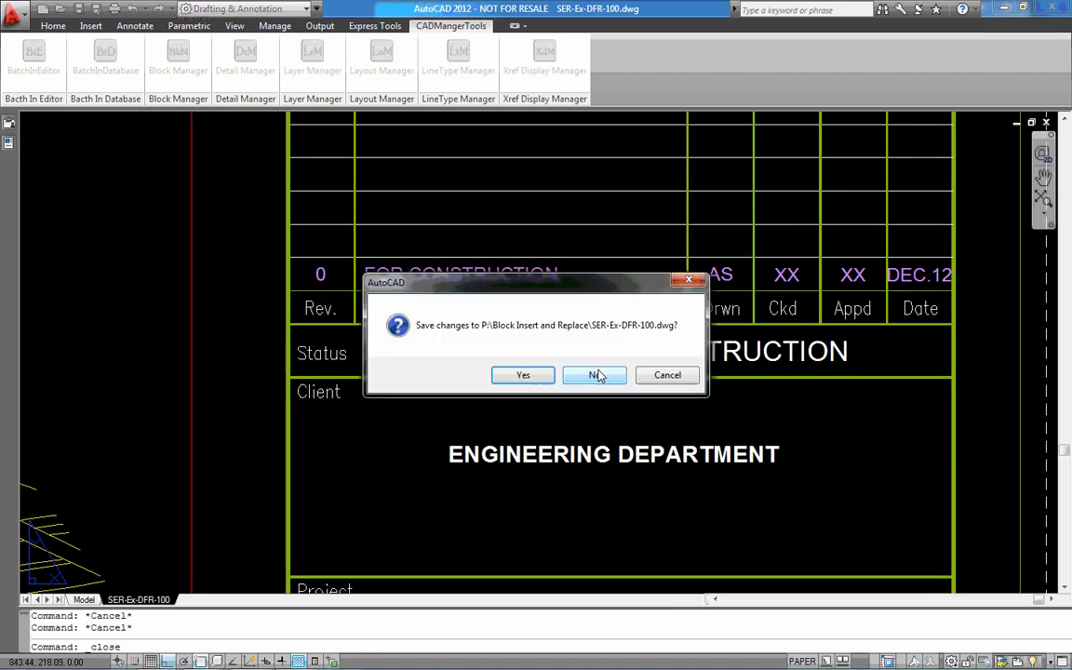
{"action": "left_click", "coordinate": [593, 375]}
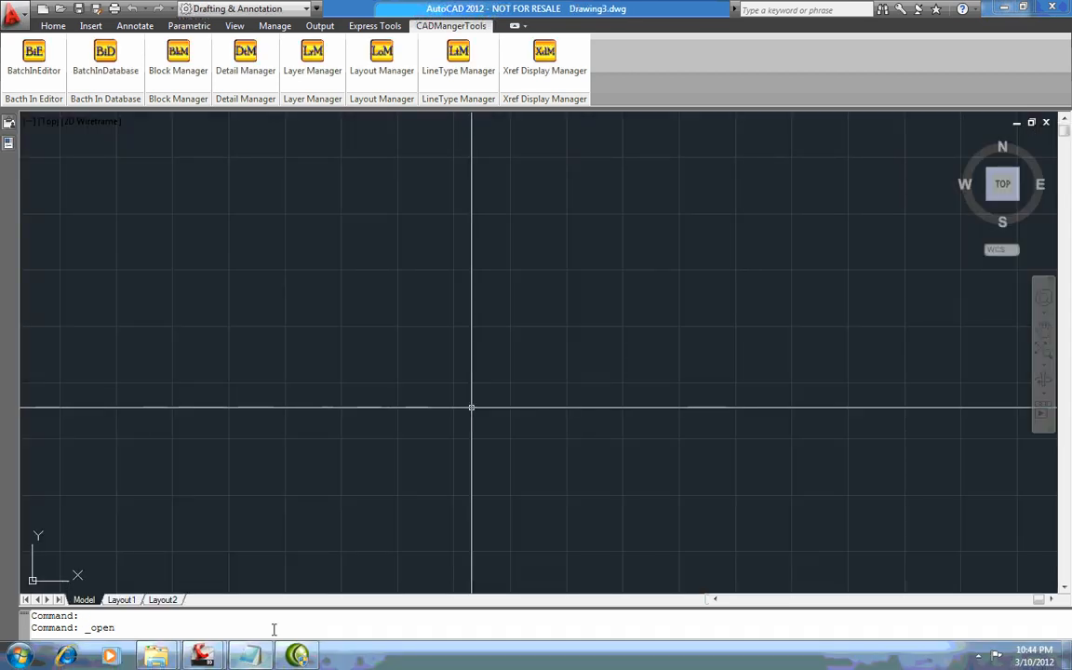
{"action": "mouse_move", "coordinate": [200, 659]}
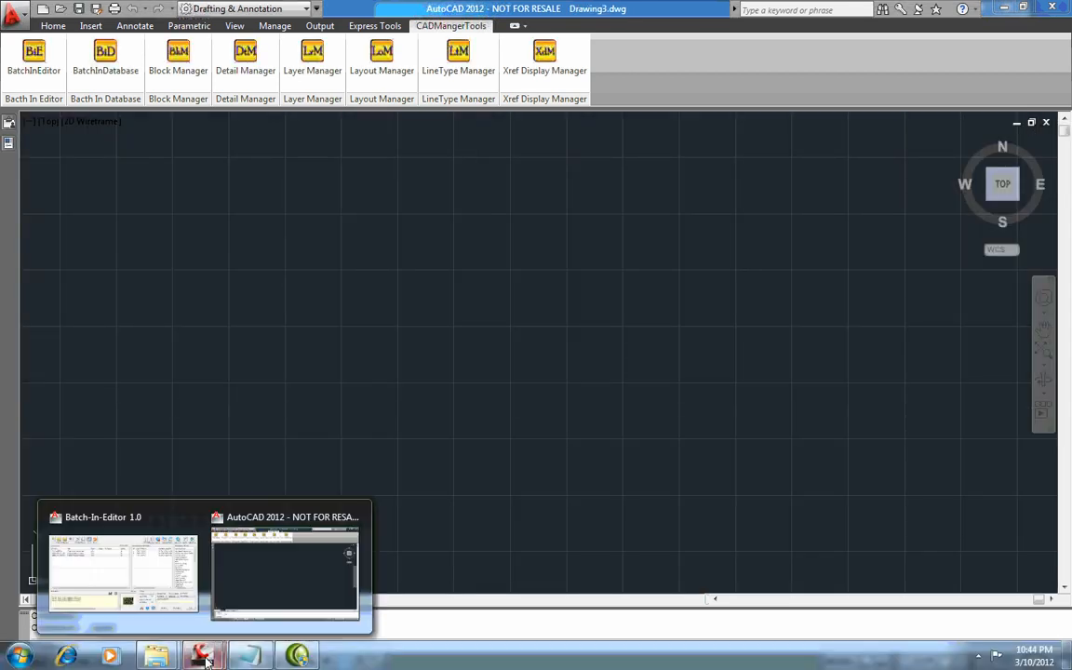
{"action": "left_click", "coordinate": [160, 588]}
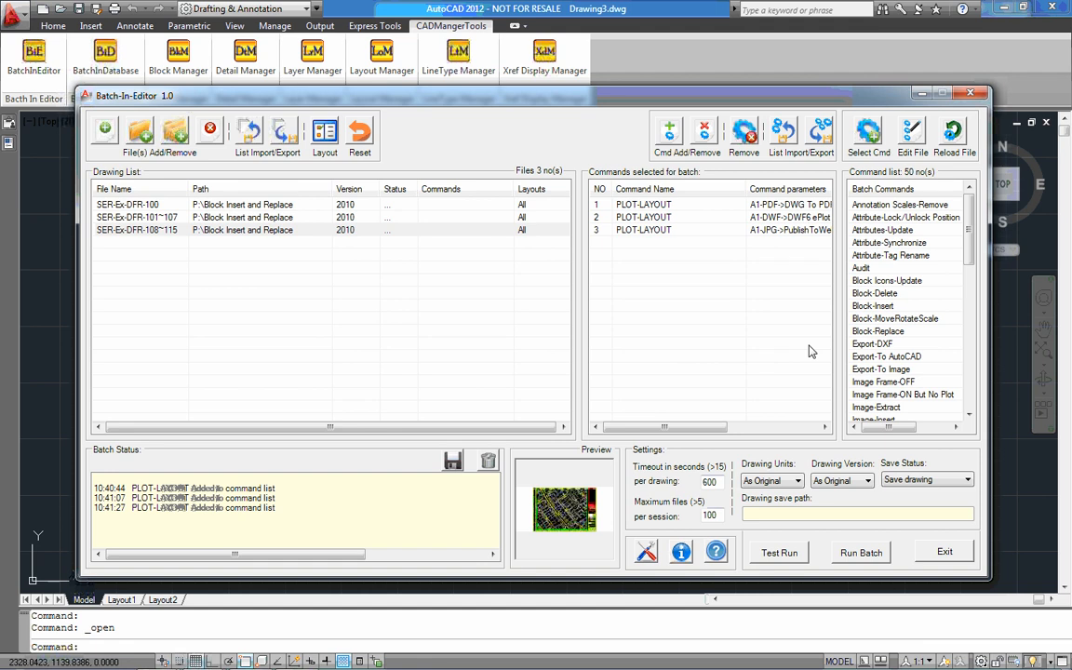
{"action": "double_click", "coordinate": [925, 232]}
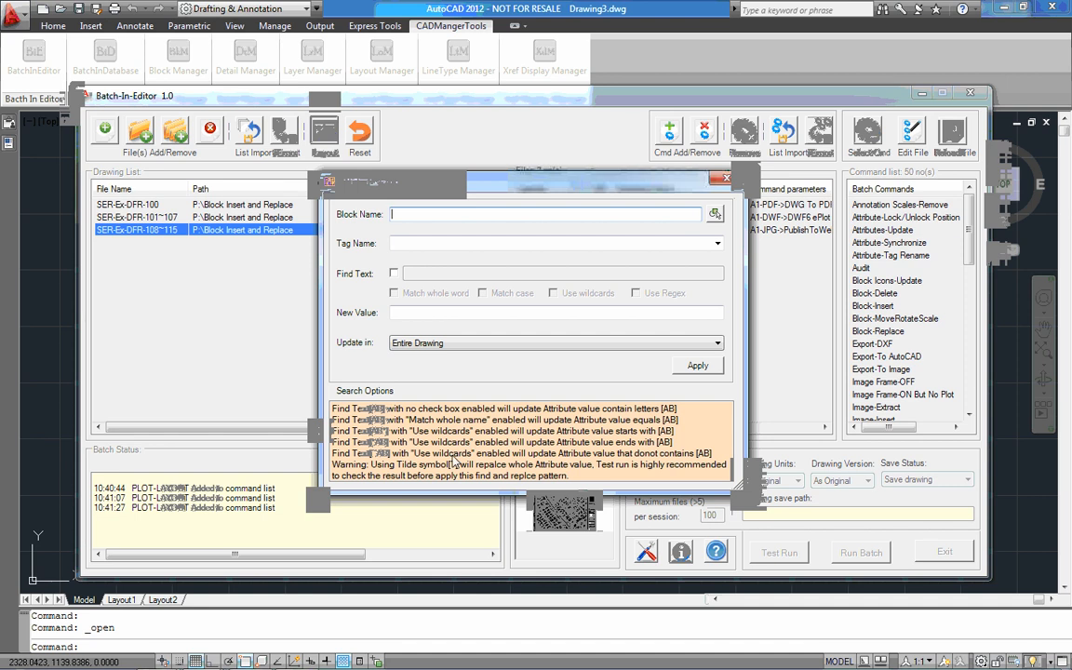
{"action": "left_click", "coordinate": [675, 214]}
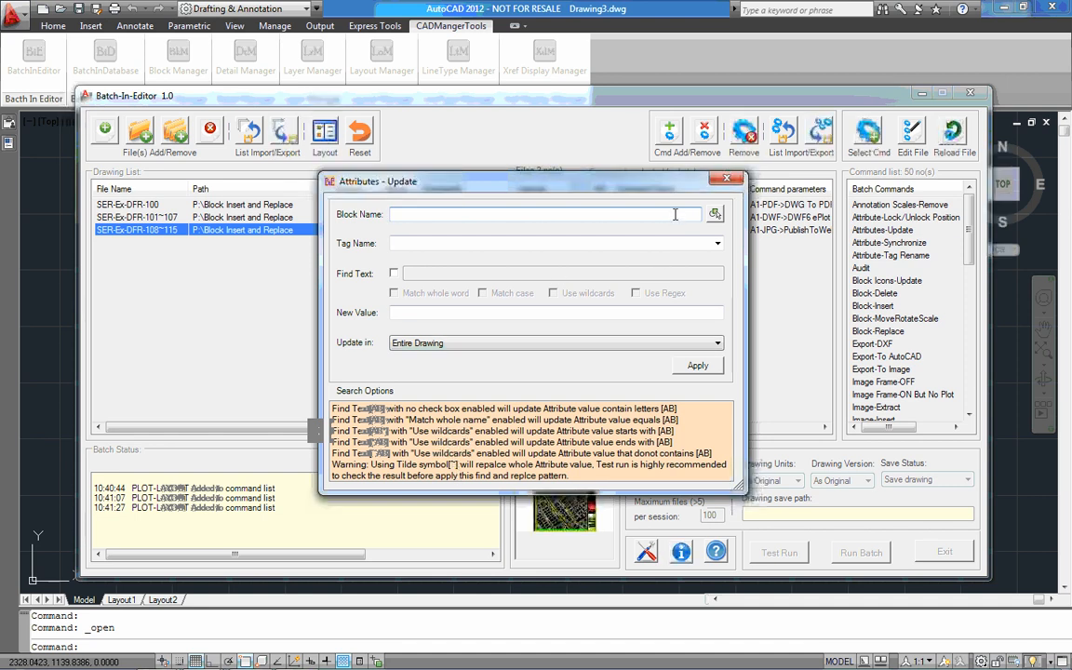
{"action": "left_click", "coordinate": [733, 181]}
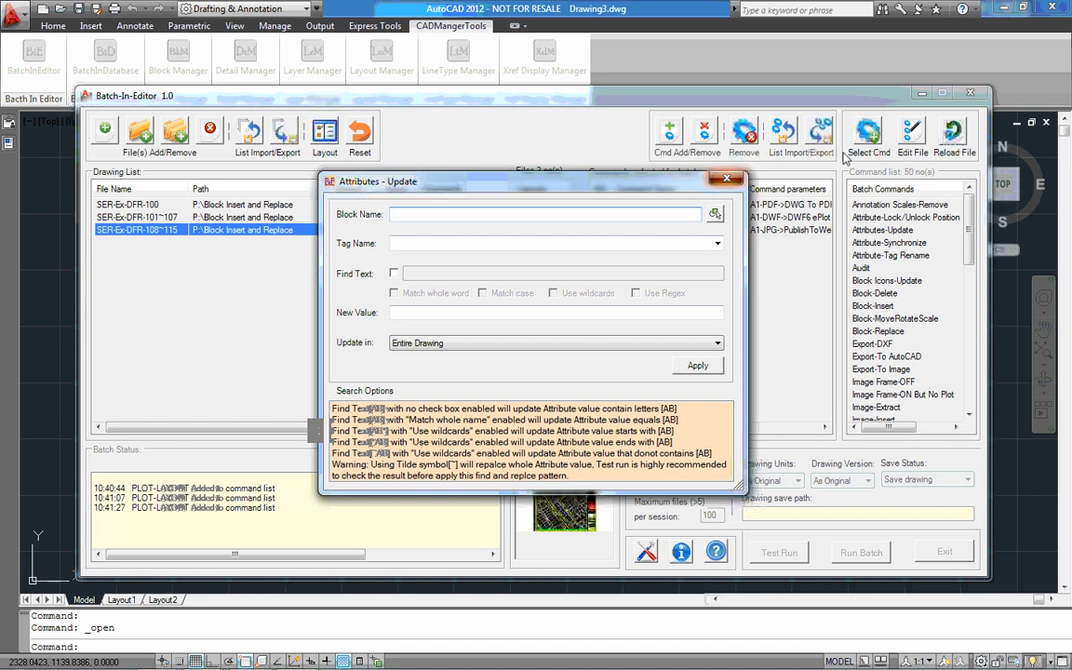
{"action": "left_click", "coordinate": [922, 94]}
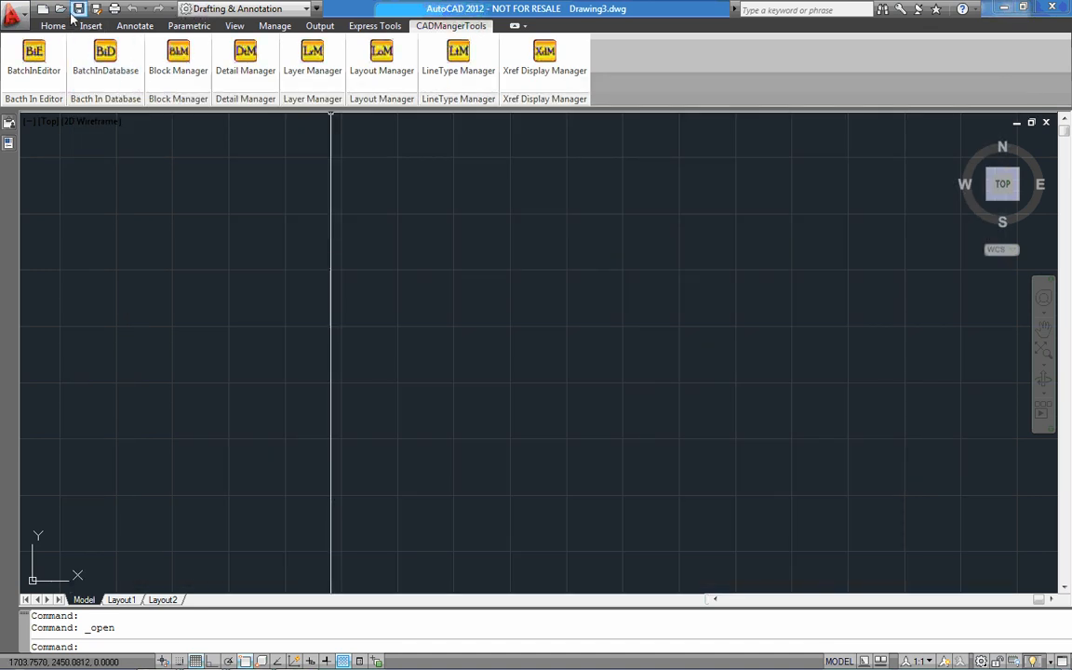
Open SER-Ex-DFR-100.dwg from the Block Insert and Replace folder and return to the Batch-In-Editor window
{"action": "left_click", "coordinate": [65, 10]}
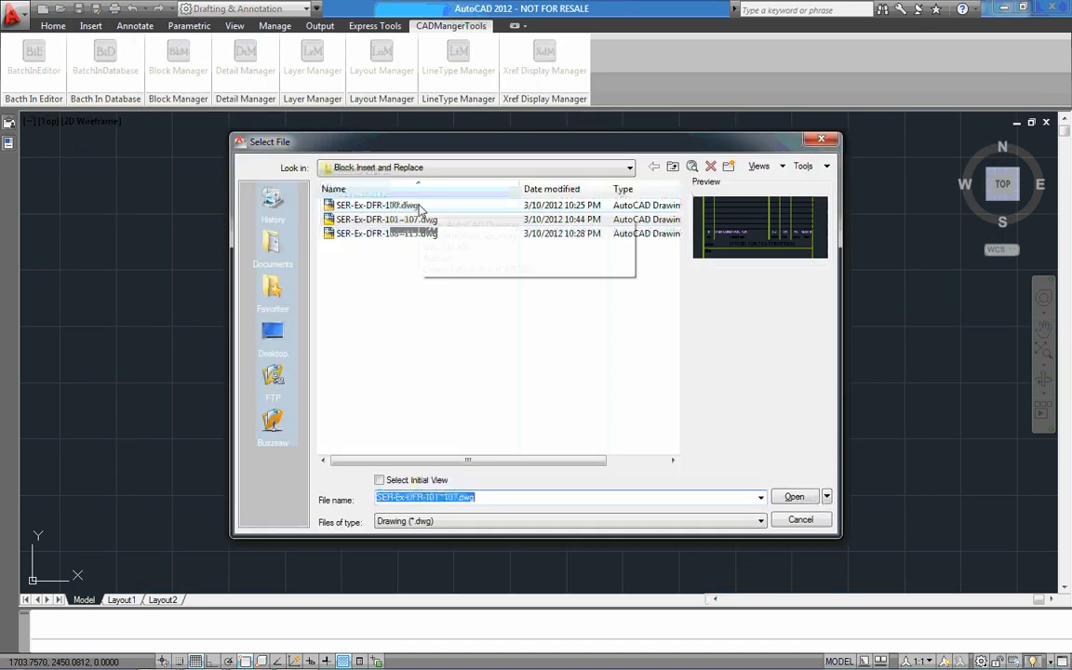
{"action": "double_click", "coordinate": [418, 208]}
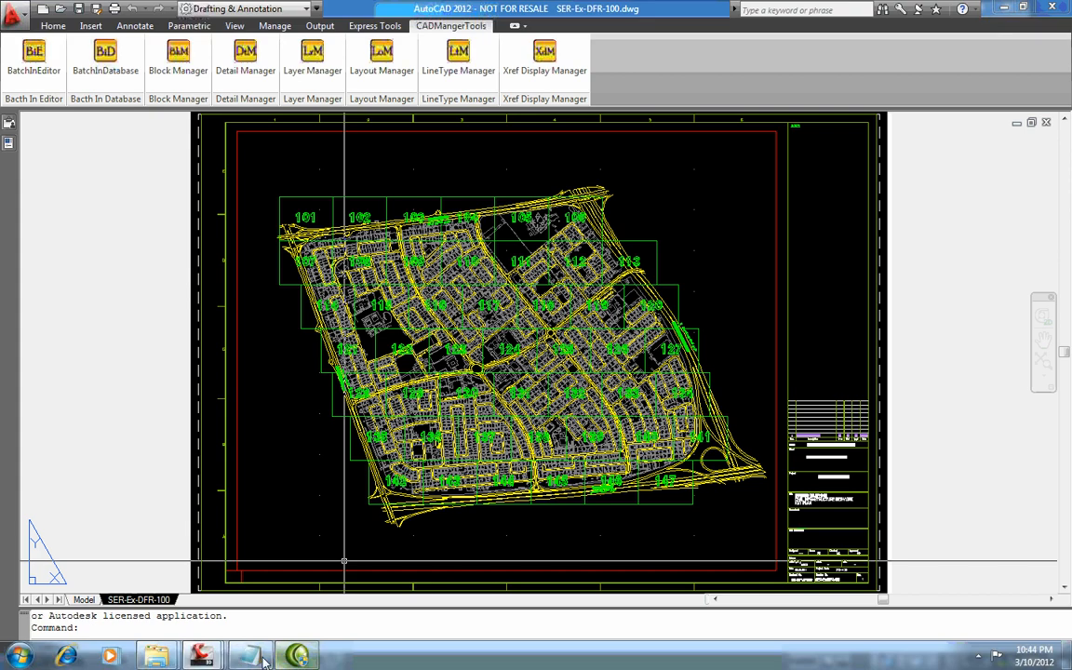
{"action": "mouse_move", "coordinate": [200, 656]}
{"action": "left_click", "coordinate": [176, 574]}
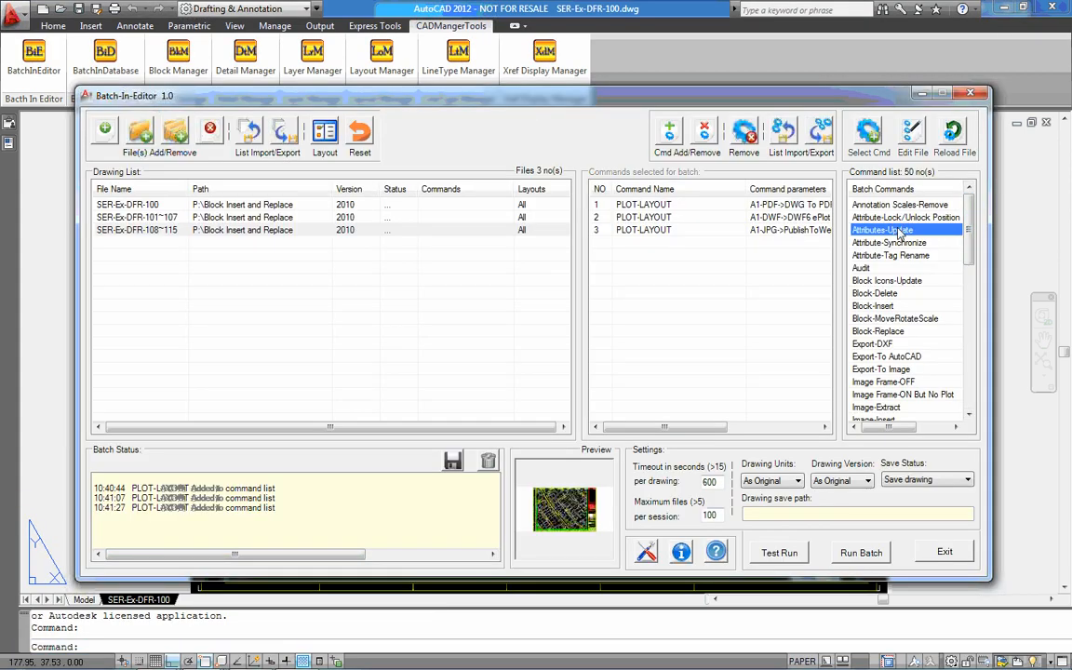
Start an Attributes-Update batch command and pick the A1-Rev Text block from the title block's revision table
{"action": "double_click", "coordinate": [894, 230]}
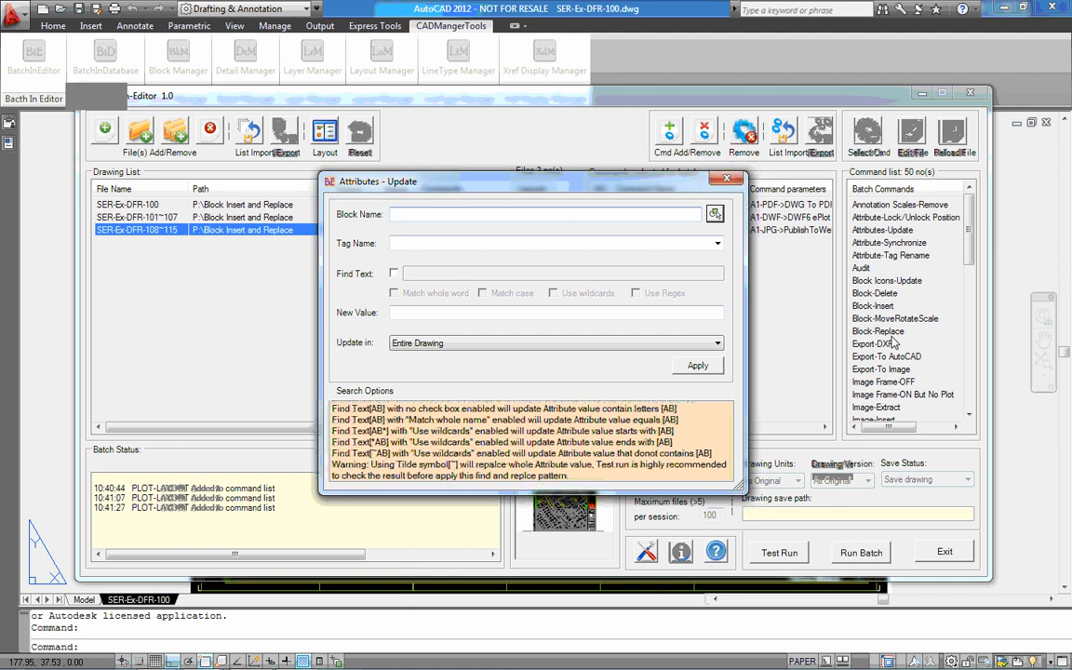
{"action": "left_click", "coordinate": [709, 215]}
{"action": "scroll", "coordinate": [836, 429], "scroll_direction": "up", "scroll_amount": 8}
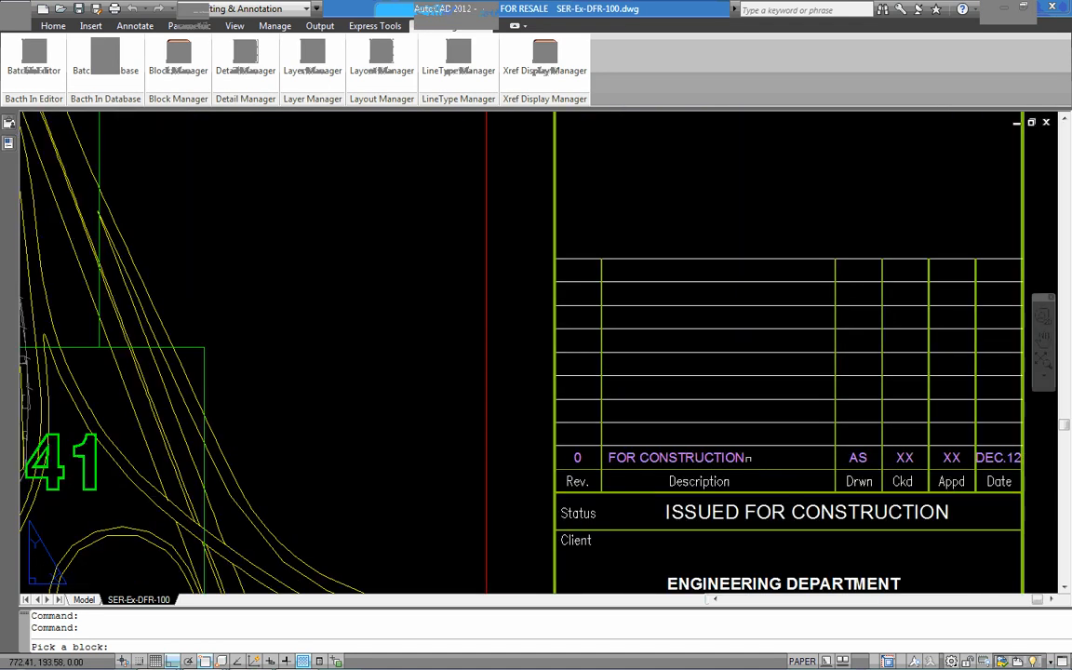
{"action": "left_click", "coordinate": [748, 456]}
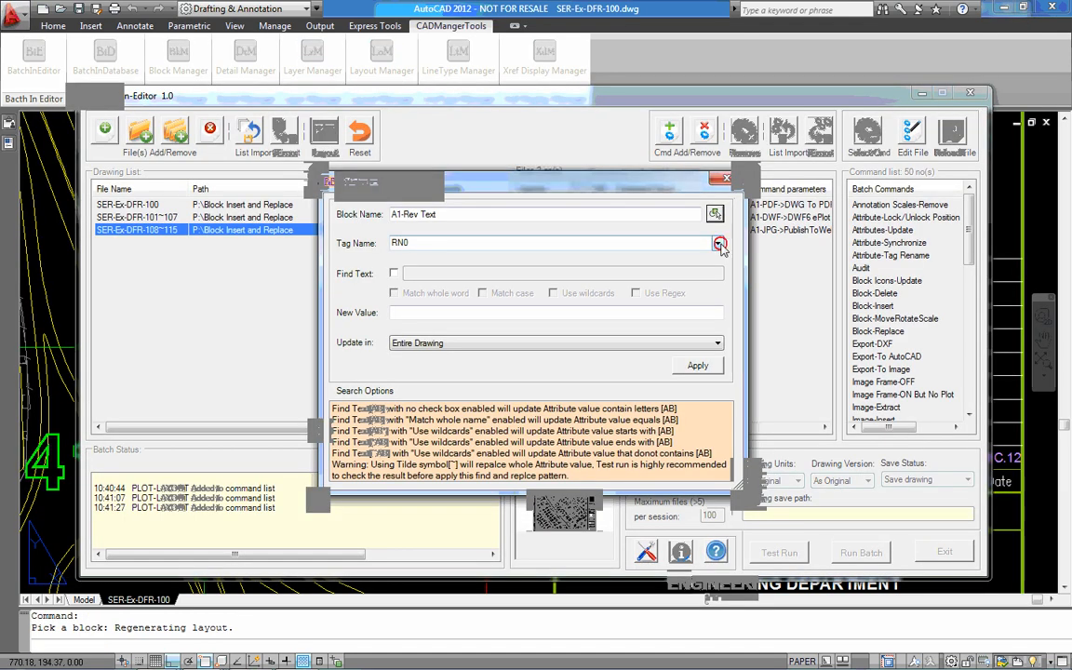
Add an attribute update that sets the CHKD0 tag of A1-Rev Text to AB in the selected layouts
{"action": "left_click", "coordinate": [719, 244]}
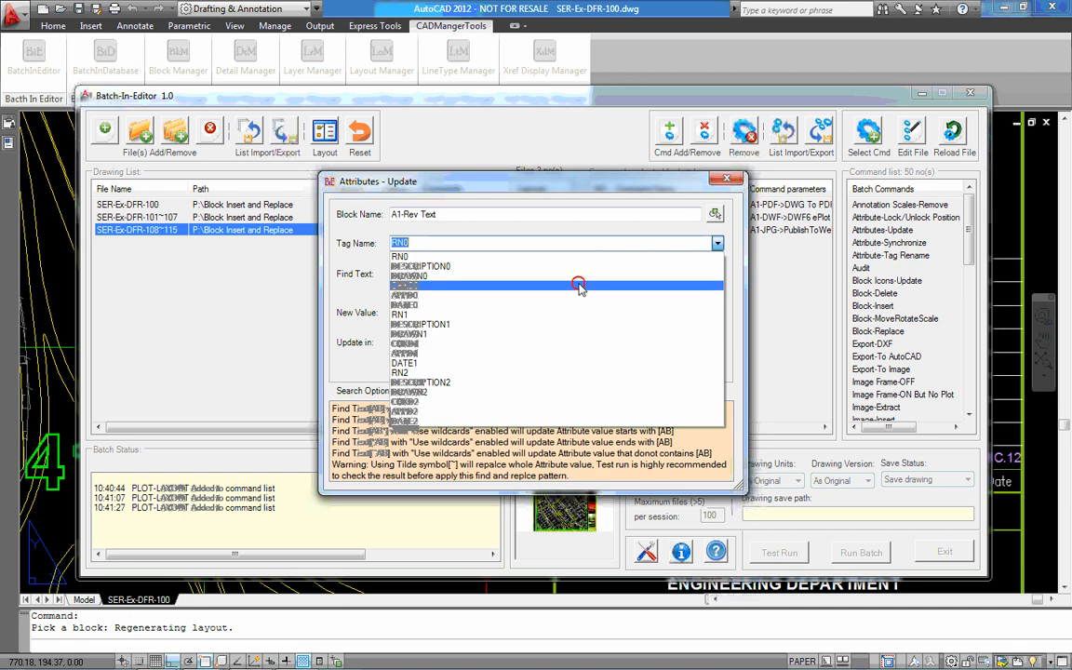
{"action": "left_click", "coordinate": [579, 285]}
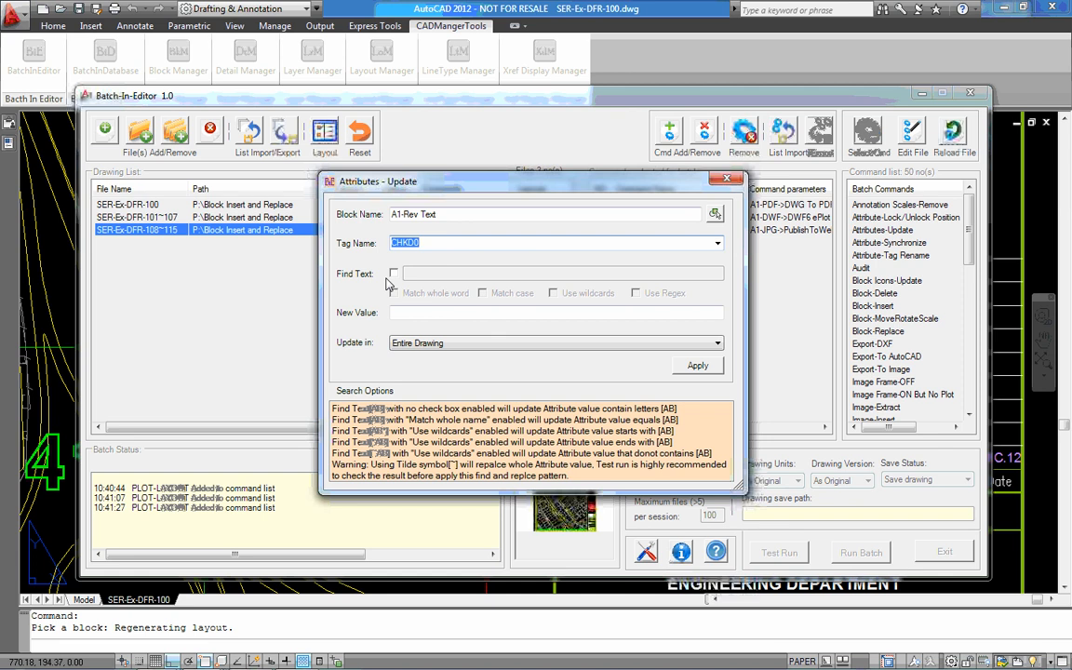
{"action": "left_click", "coordinate": [403, 314]}
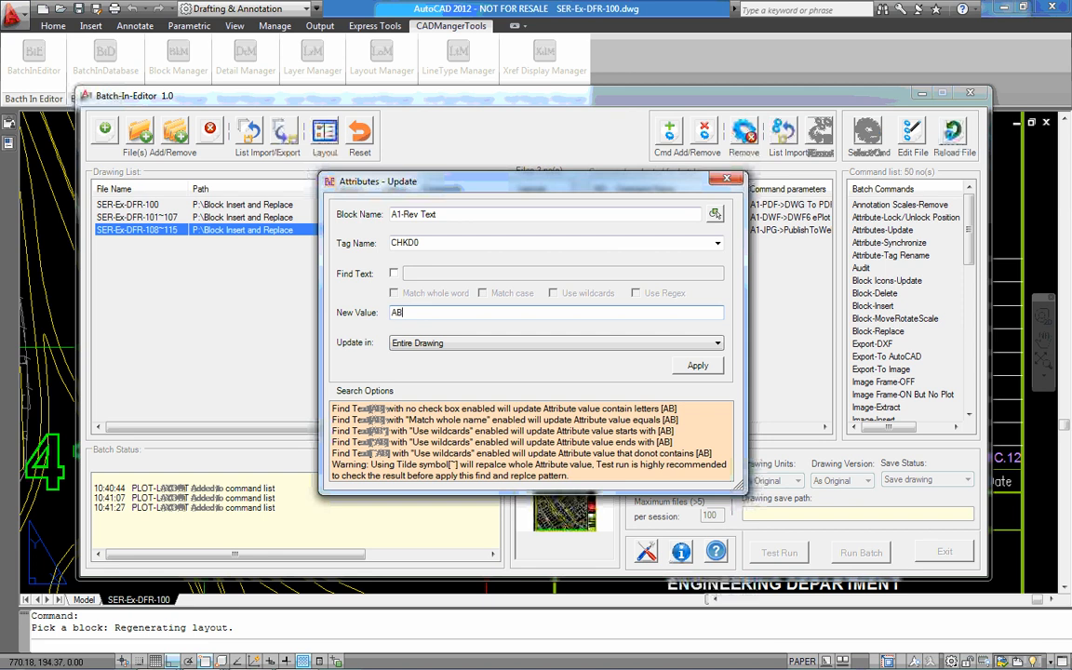
{"action": "left_click", "coordinate": [478, 342]}
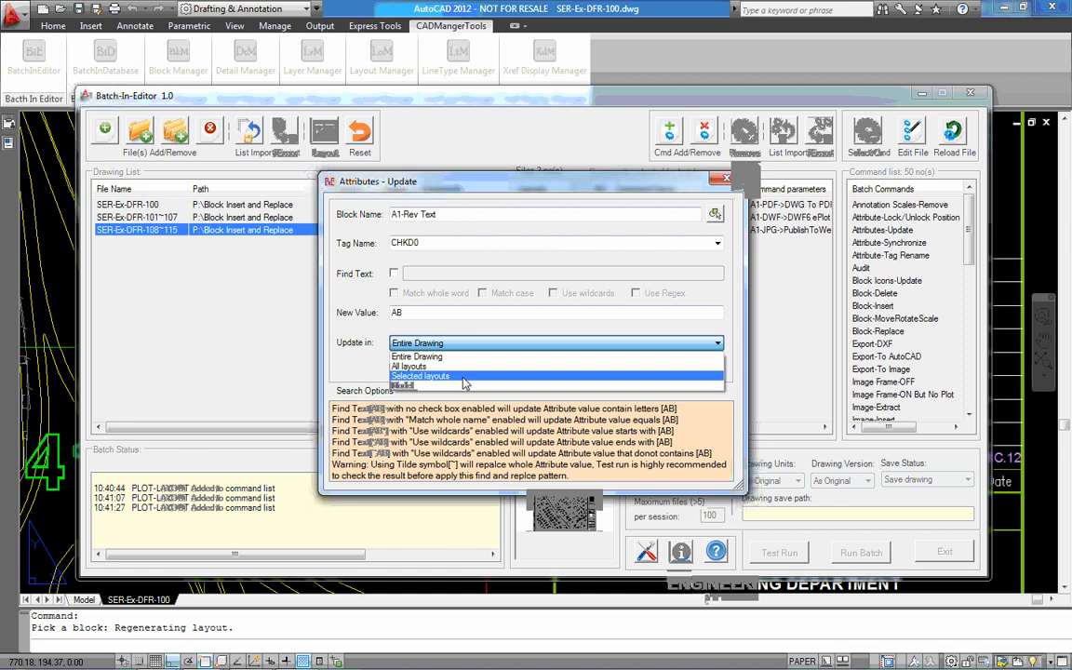
{"action": "left_click", "coordinate": [463, 378]}
{"action": "left_click", "coordinate": [704, 367]}
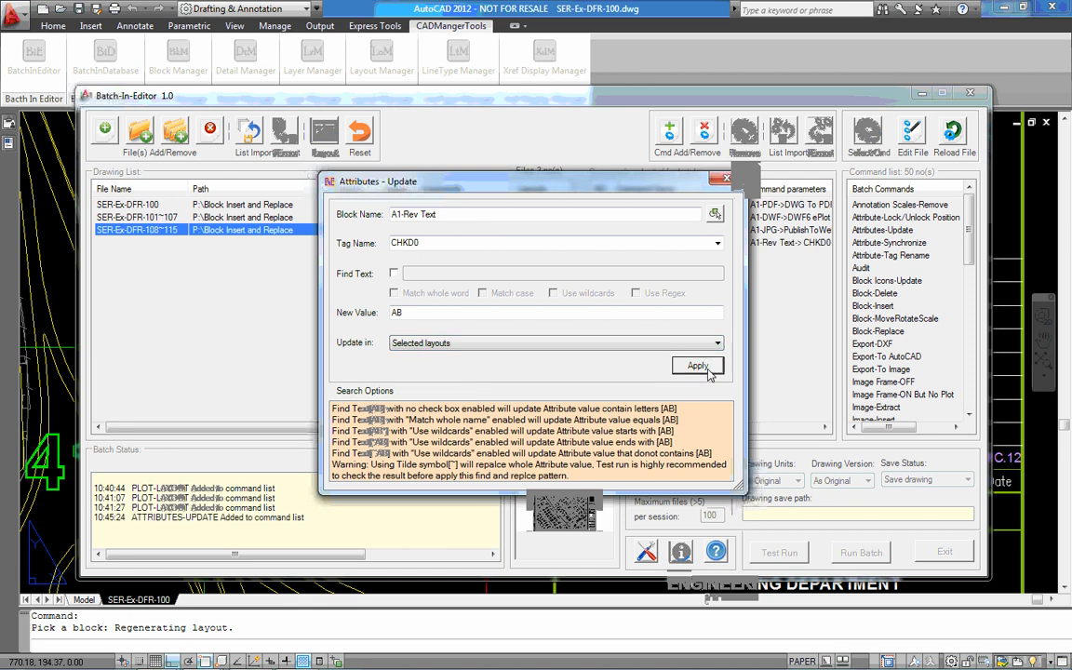
Add an attribute update that sets the APPD0 tag of A1-Rev Text to AB in the selected layouts
{"action": "left_click", "coordinate": [717, 242]}
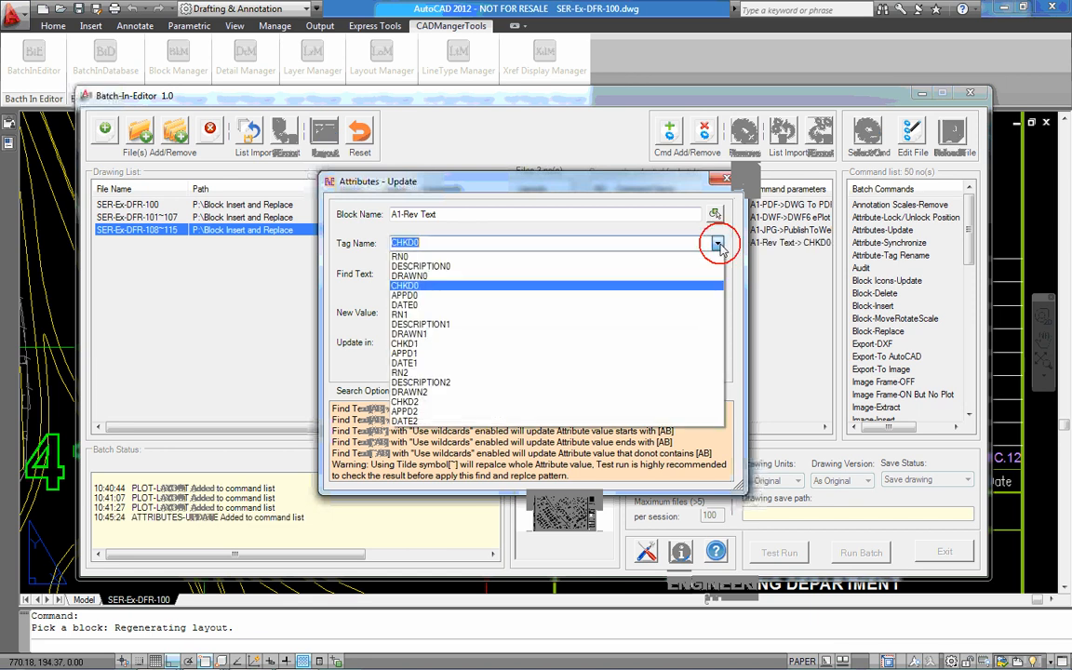
{"action": "left_click", "coordinate": [586, 295]}
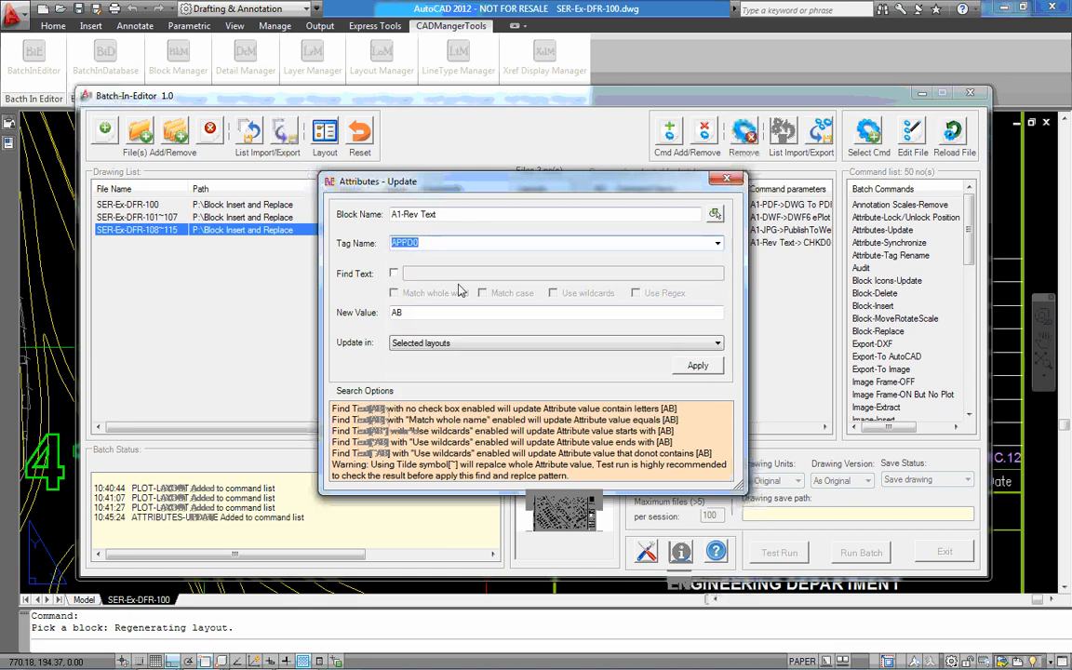
{"action": "left_click", "coordinate": [707, 368]}
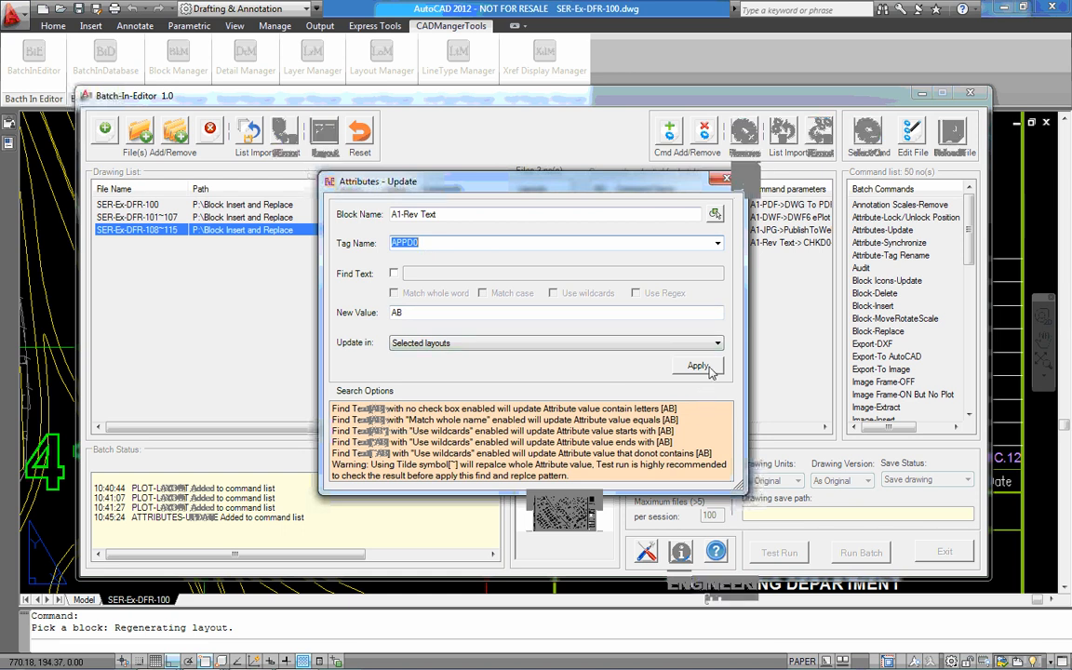
{"action": "left_click", "coordinate": [709, 369]}
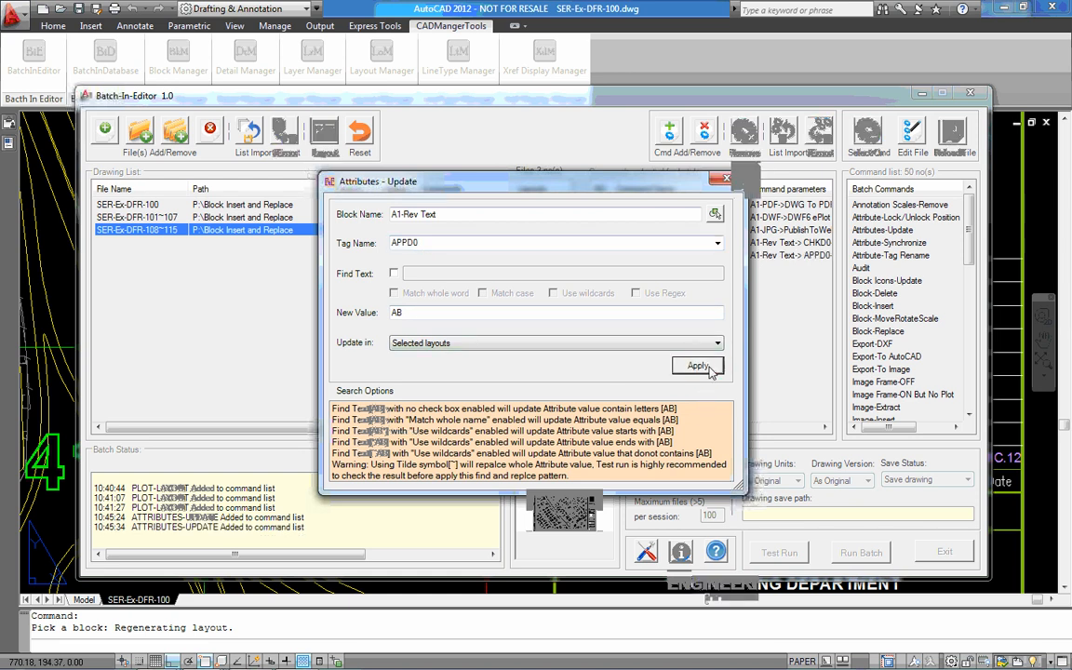
Choose the DATE0 tag of the A1-Rev Text block and set its new value to MAR17
{"action": "mouse_move", "coordinate": [664, 181]}
{"action": "left_mouse_down"}
{"action": "mouse_move", "coordinate": [534, 293]}
{"action": "mouse_move", "coordinate": [542, 260]}
{"action": "left_mouse_up"}
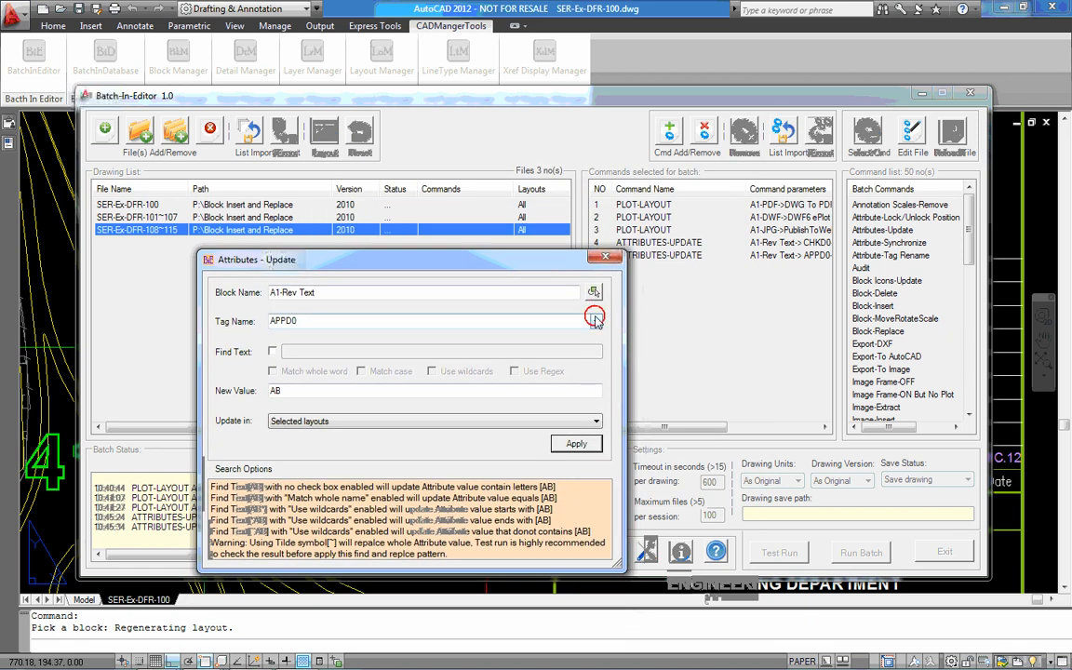
{"action": "left_click", "coordinate": [596, 321]}
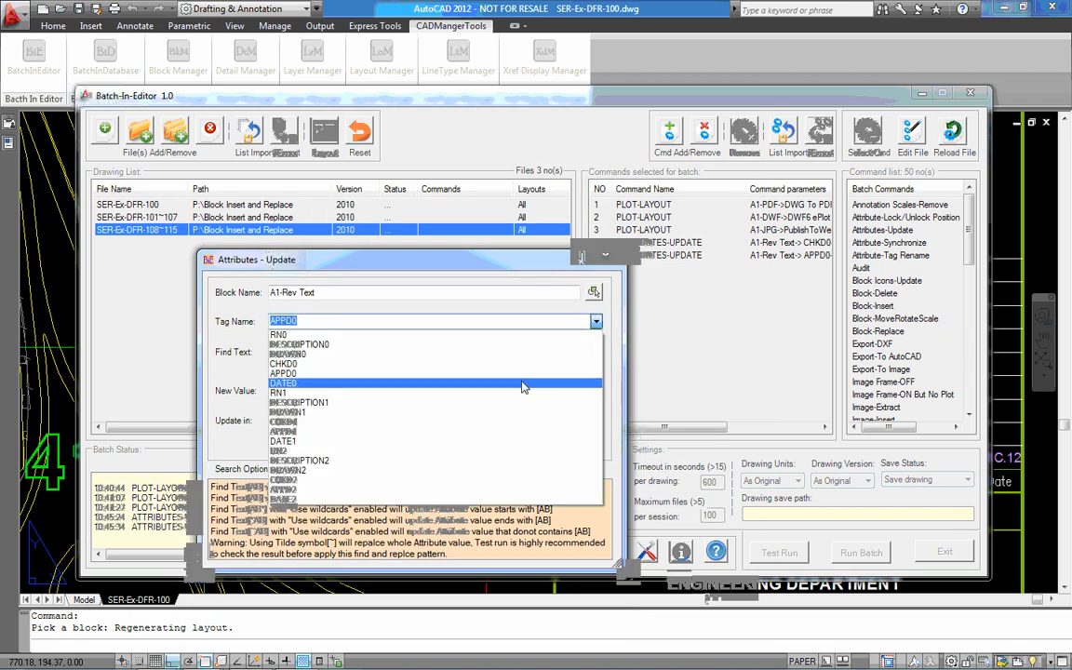
{"action": "left_click", "coordinate": [470, 382]}
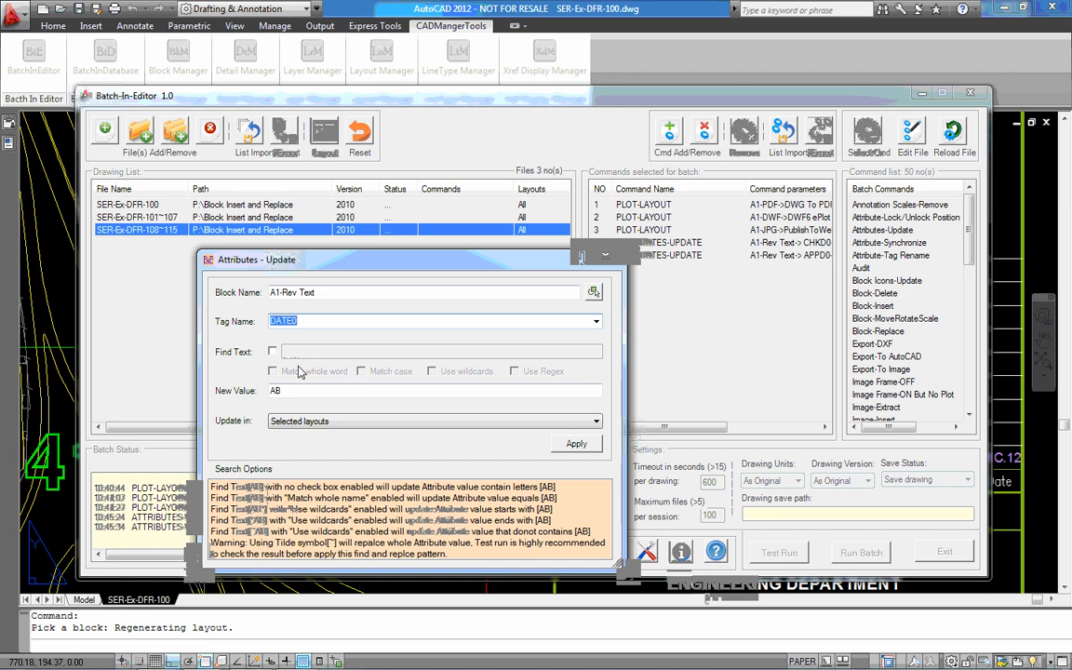
{"action": "double_click", "coordinate": [265, 392]}
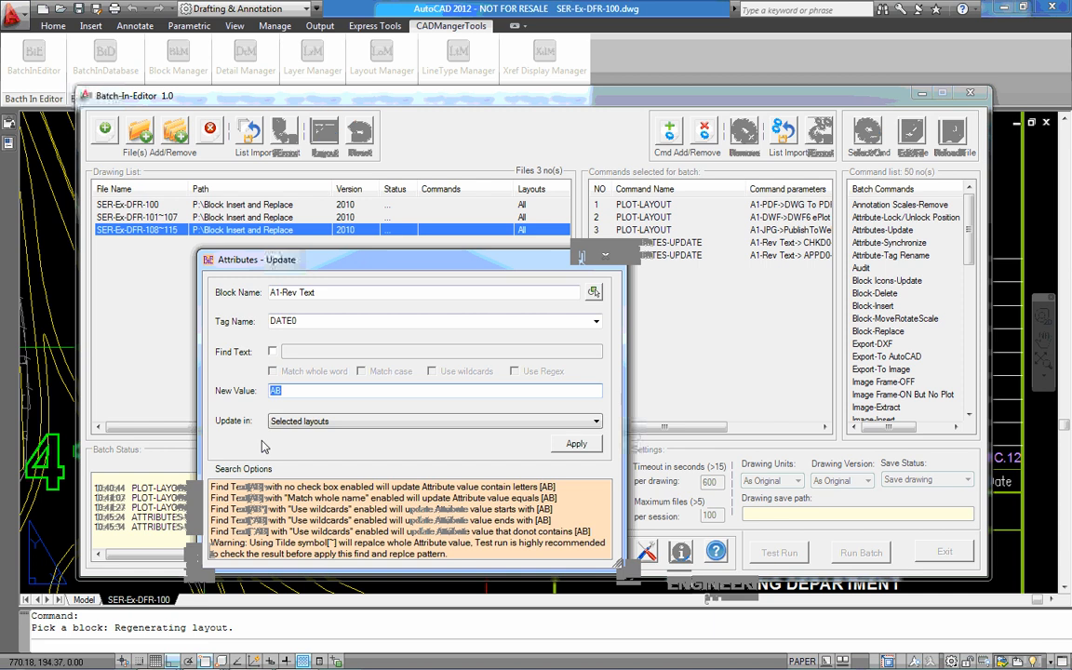
{"action": "type", "text": "MAR17"}
Limit the DATE0 replacement to text matching ~*mar16* using wildcards, add the update to the batch and close the attribute settings
{"action": "left_click", "coordinate": [273, 352]}
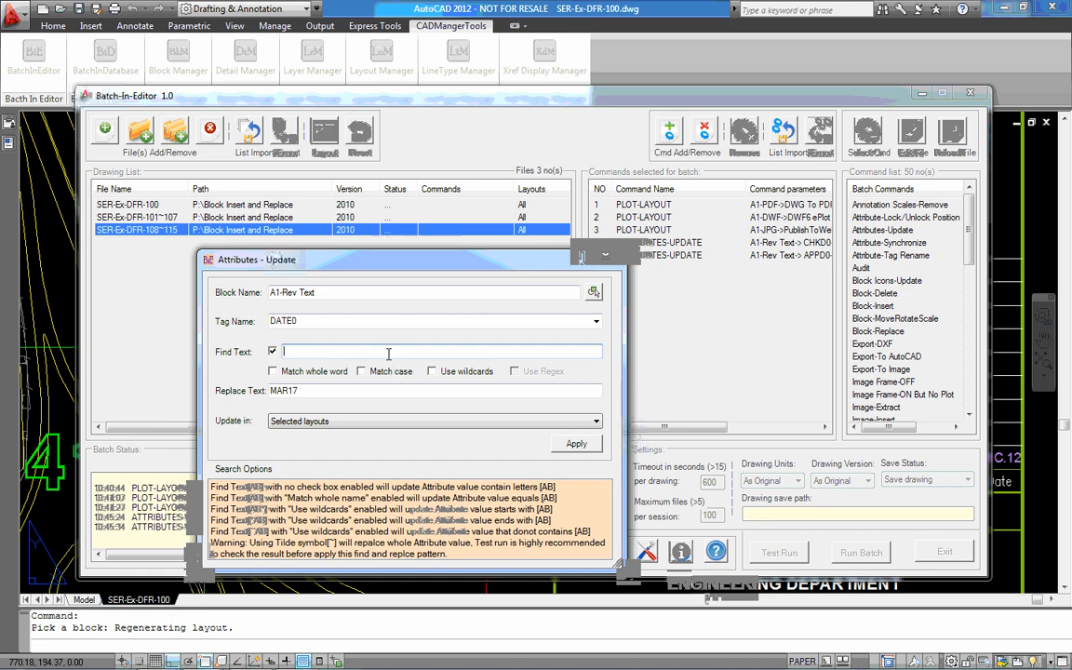
{"action": "type", "text": "~"}
{"action": "type", "text": "~mar16"}
{"action": "left_click", "coordinate": [467, 372]}
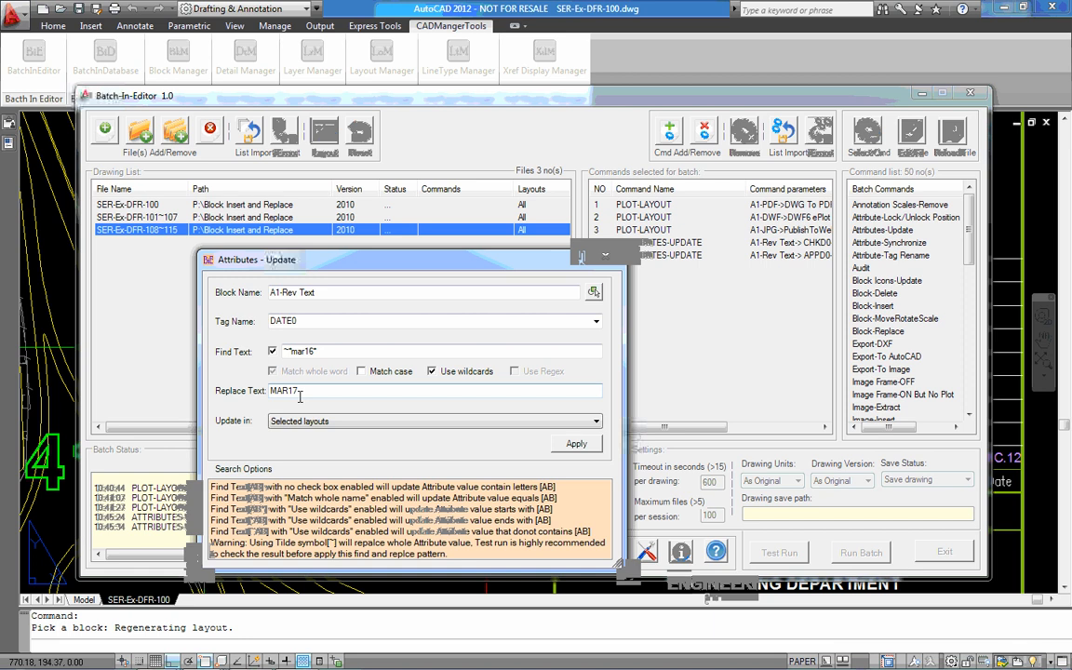
{"action": "left_click", "coordinate": [583, 445]}
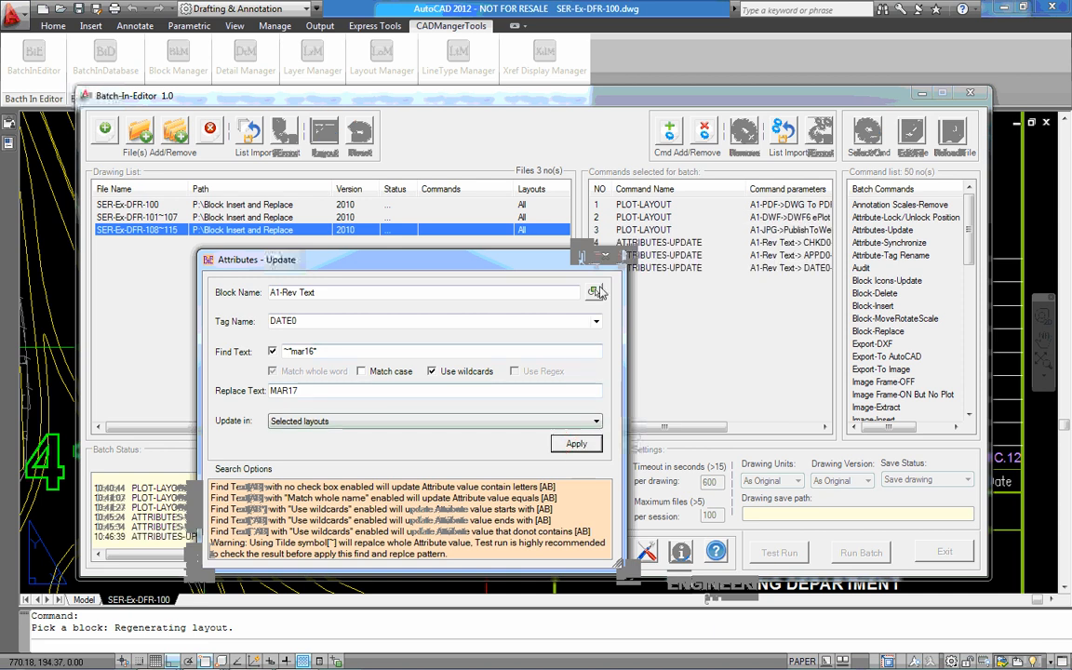
{"action": "left_click", "coordinate": [602, 260]}
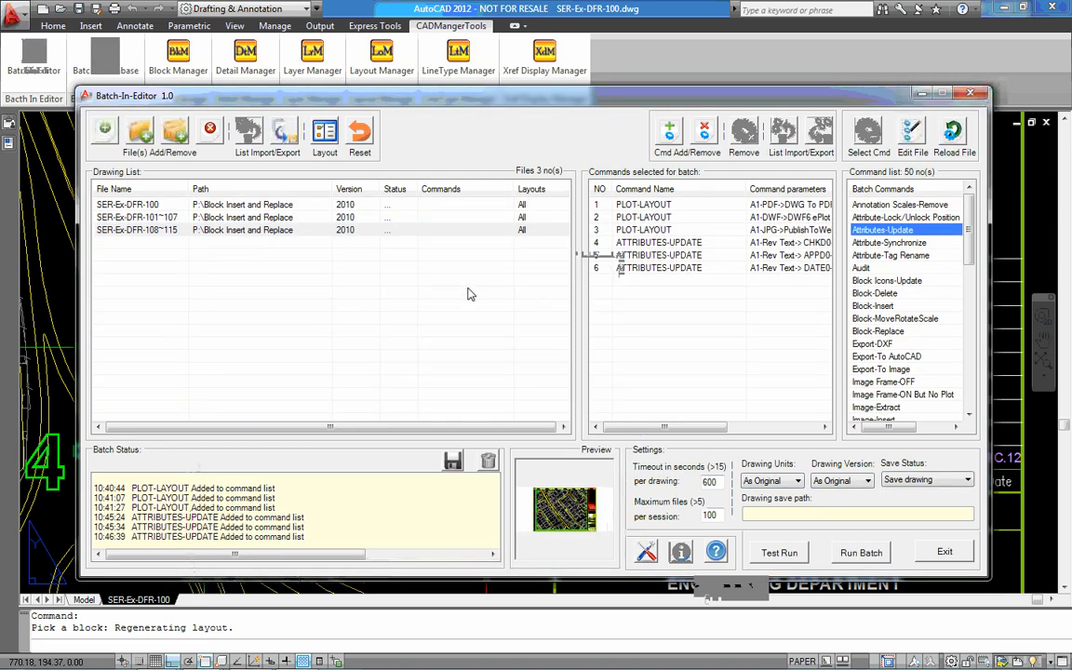
Move the three ATTRIBUTES-UPDATE commands ahead of the PLOT-LAYOUT commands in the batch list and select all six commands
{"action": "left_click", "coordinate": [361, 186]}
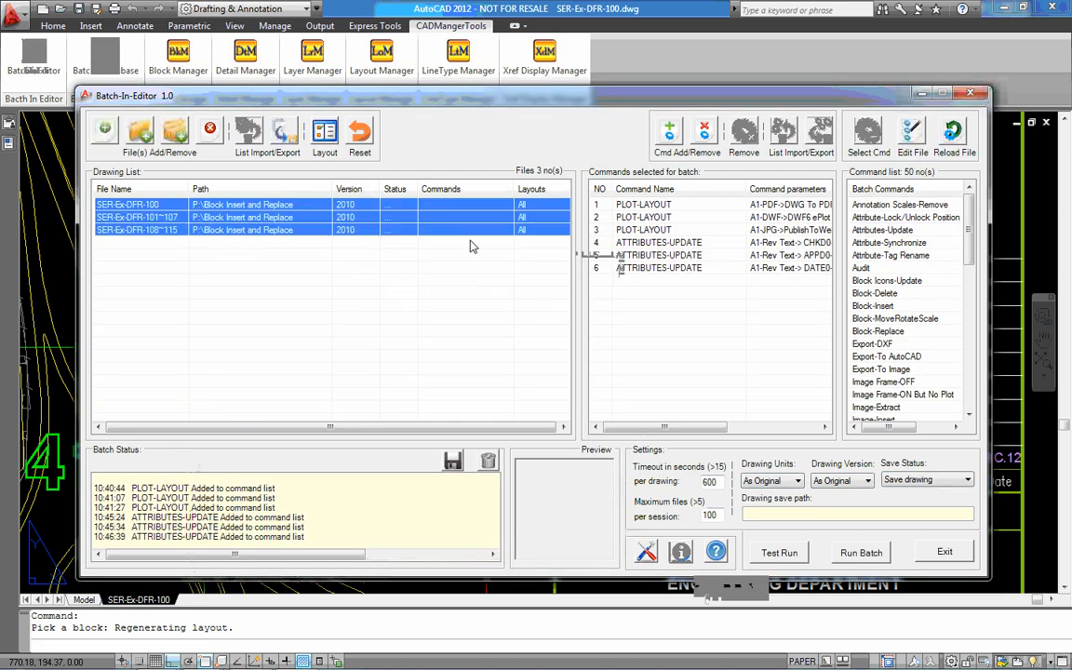
{"action": "left_click", "coordinate": [703, 306]}
{"action": "mouse_move", "coordinate": [718, 295]}
{"action": "left_mouse_down"}
{"action": "mouse_move", "coordinate": [676, 260]}
{"action": "mouse_move", "coordinate": [669, 206]}
{"action": "left_mouse_up"}
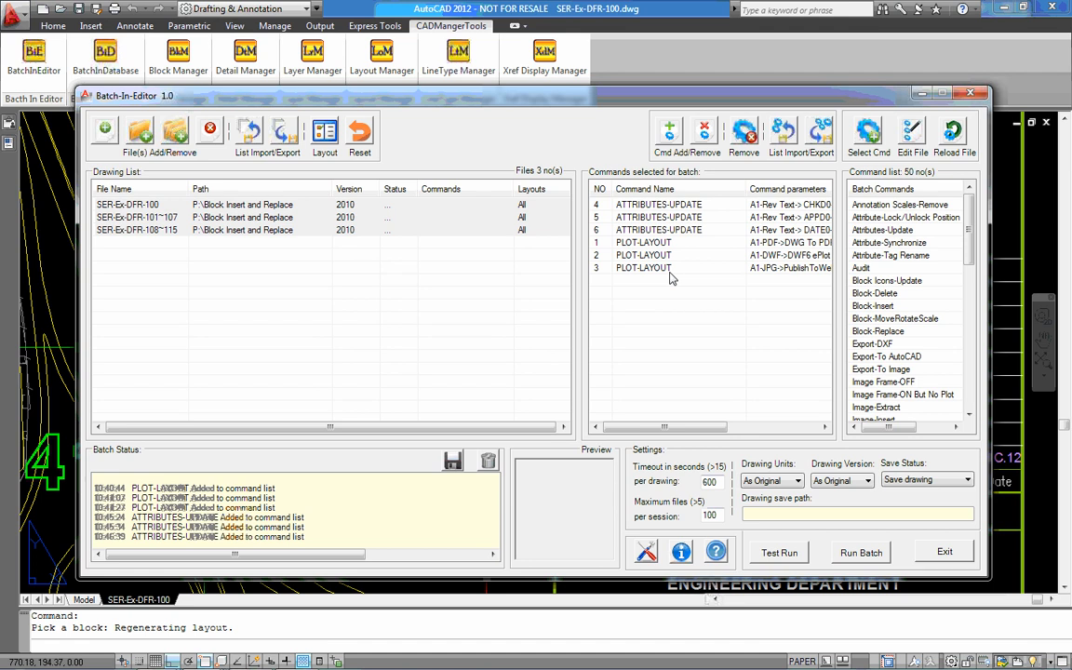
{"action": "left_click_drag", "start_coordinate": [625, 279], "coordinate": [596, 200]}
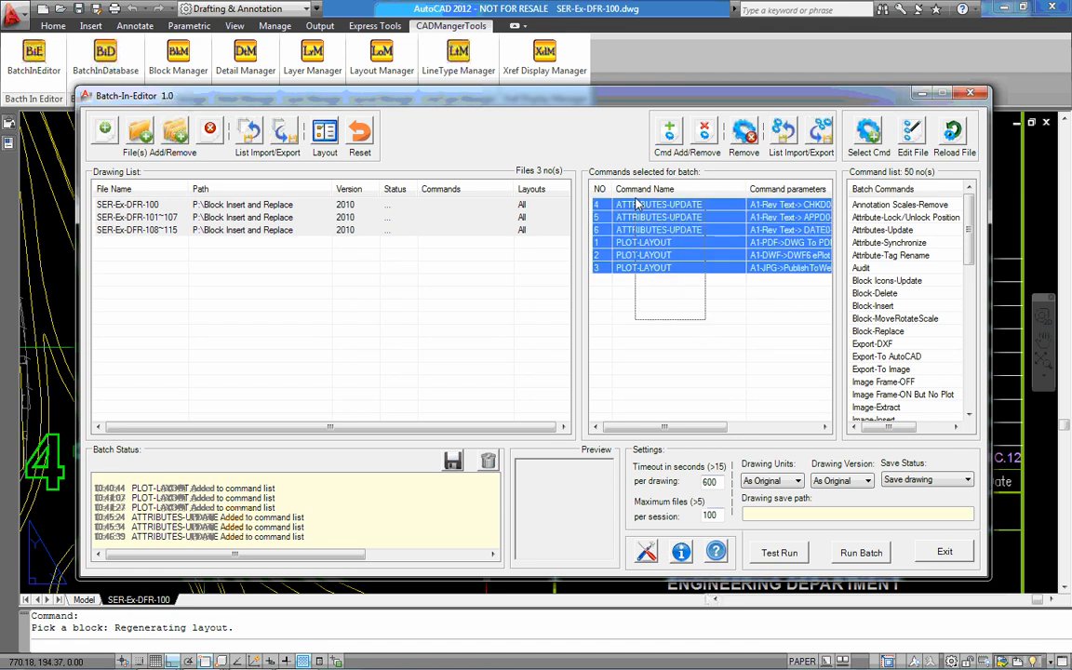
Assign the six selected attribute update and plot commands to all three drawings in the drawing list
{"action": "left_click", "coordinate": [664, 144]}
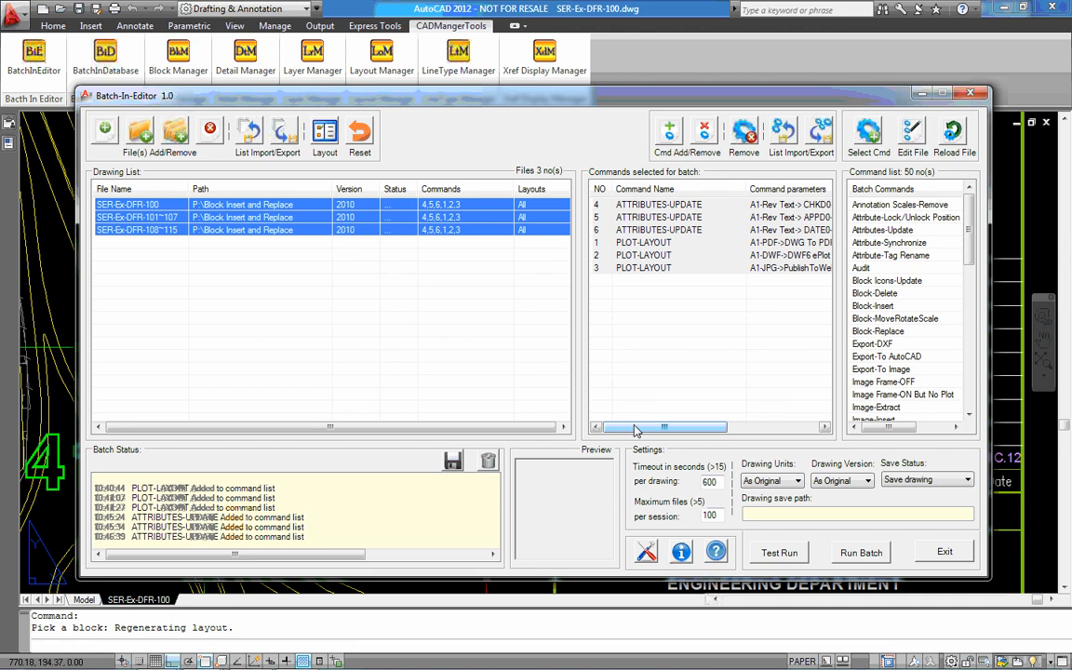
{"action": "mouse_move", "coordinate": [643, 430]}
{"action": "left_mouse_down"}
{"action": "mouse_move", "coordinate": [725, 431]}
{"action": "mouse_move", "coordinate": [631, 431]}
{"action": "left_mouse_up"}
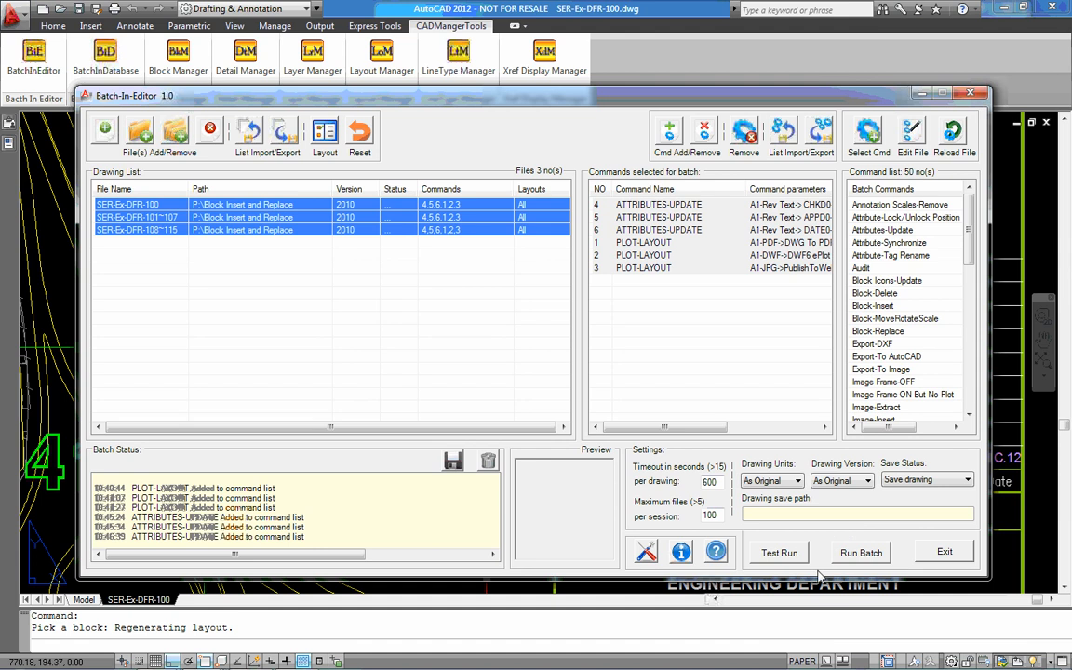
Close the open drawing SER-Ex-DFR-100.dwg without saving its changes and run the batch on the listed drawings
{"action": "left_click", "coordinate": [1043, 541]}
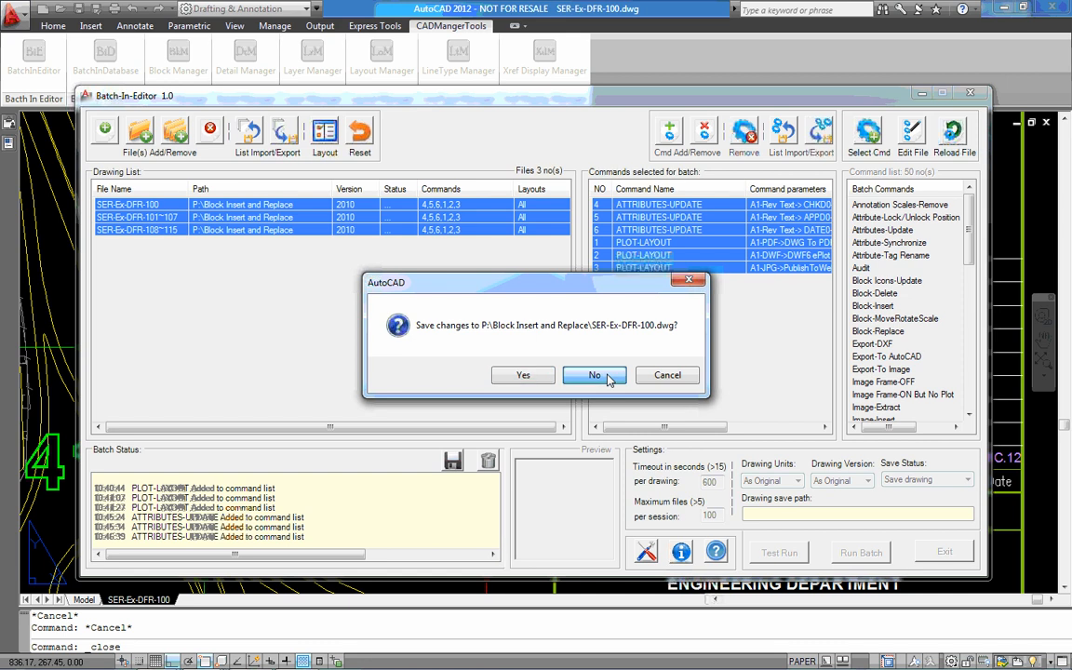
{"action": "left_click", "coordinate": [608, 375]}
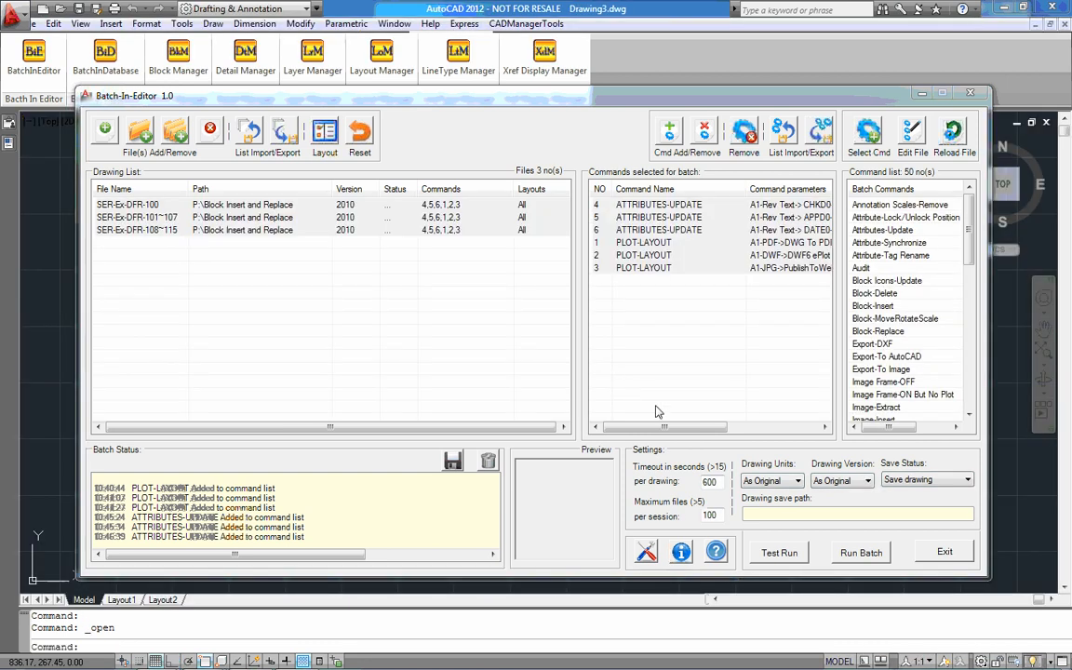
{"action": "left_click", "coordinate": [861, 551]}
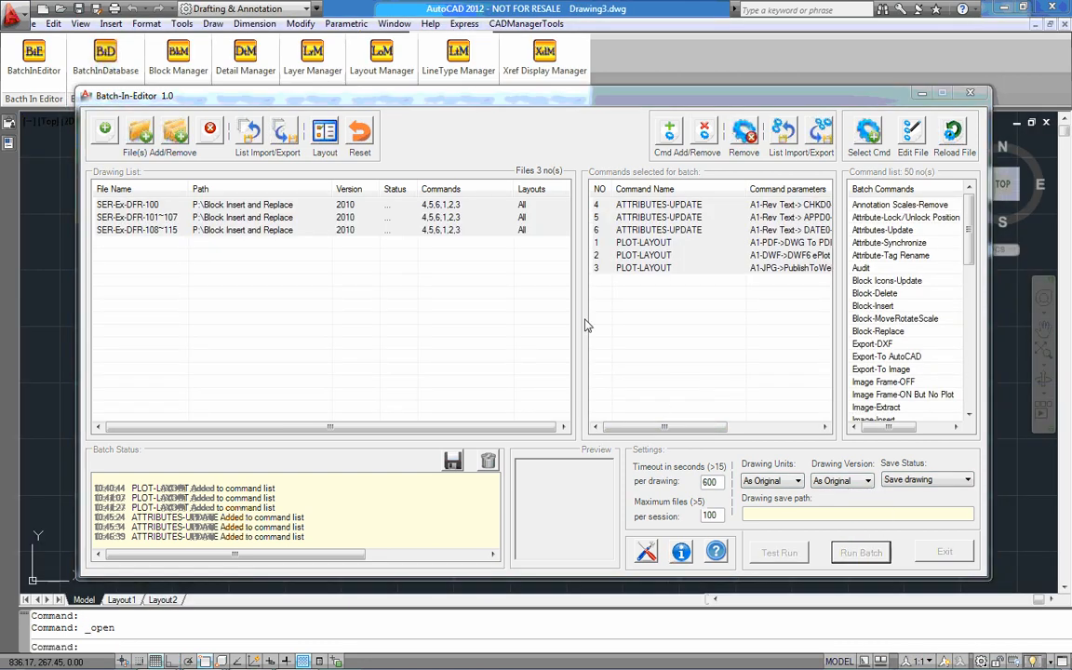
{"action": "left_click", "coordinate": [539, 374]}
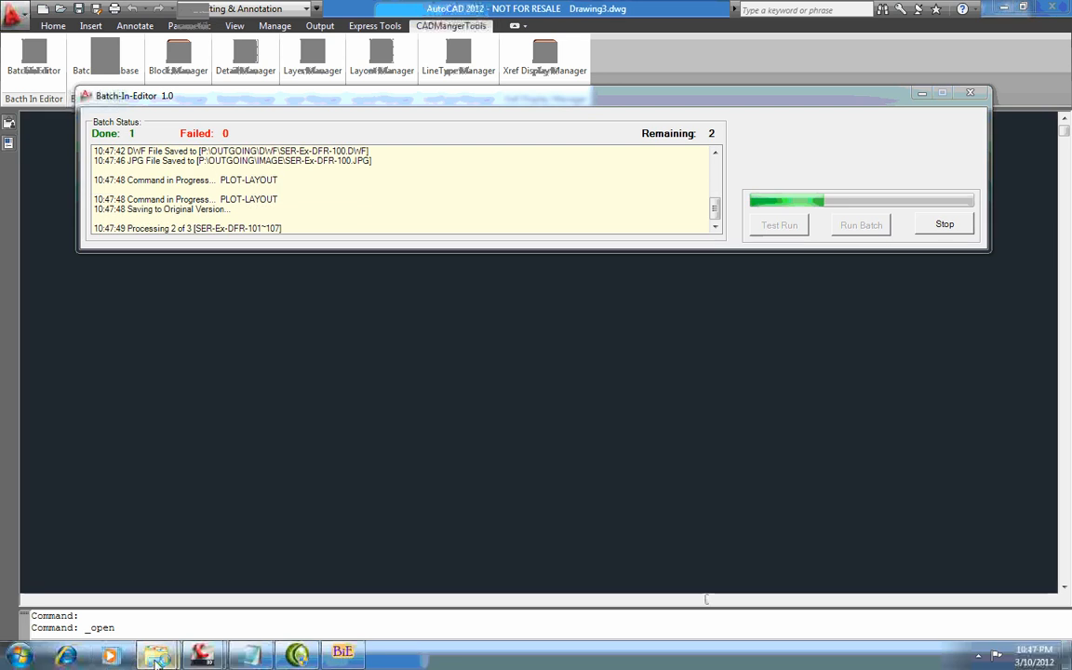
Switch to the EXPORTED DWG window in Windows Explorer and browse to the OUTGOING folder on drive P
{"action": "mouse_move", "coordinate": [157, 659]}
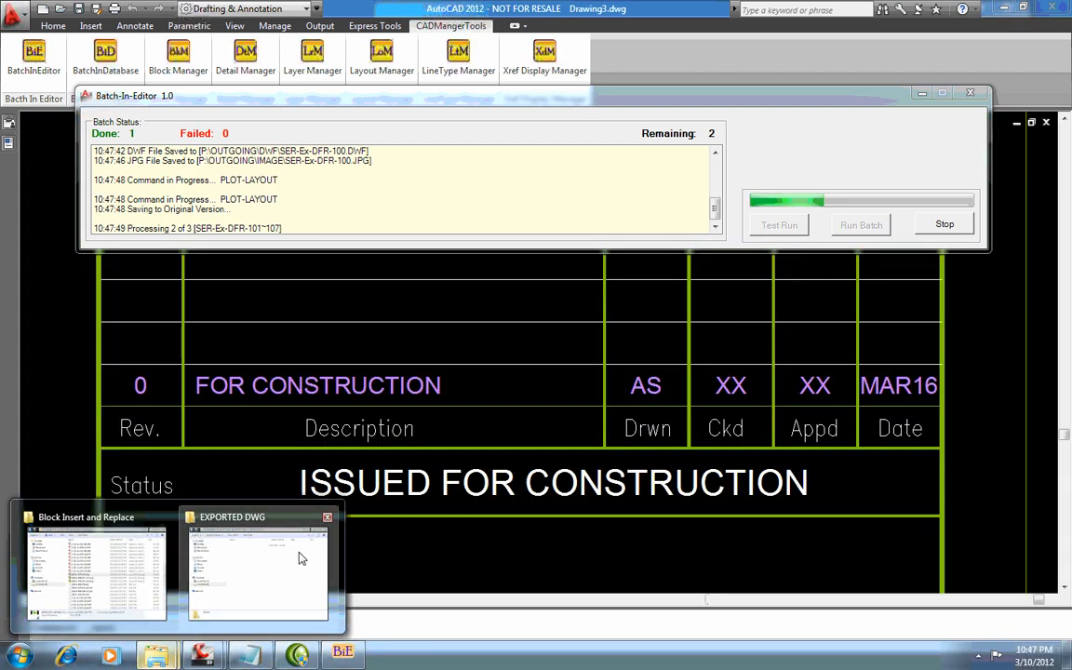
{"action": "left_click", "coordinate": [279, 559]}
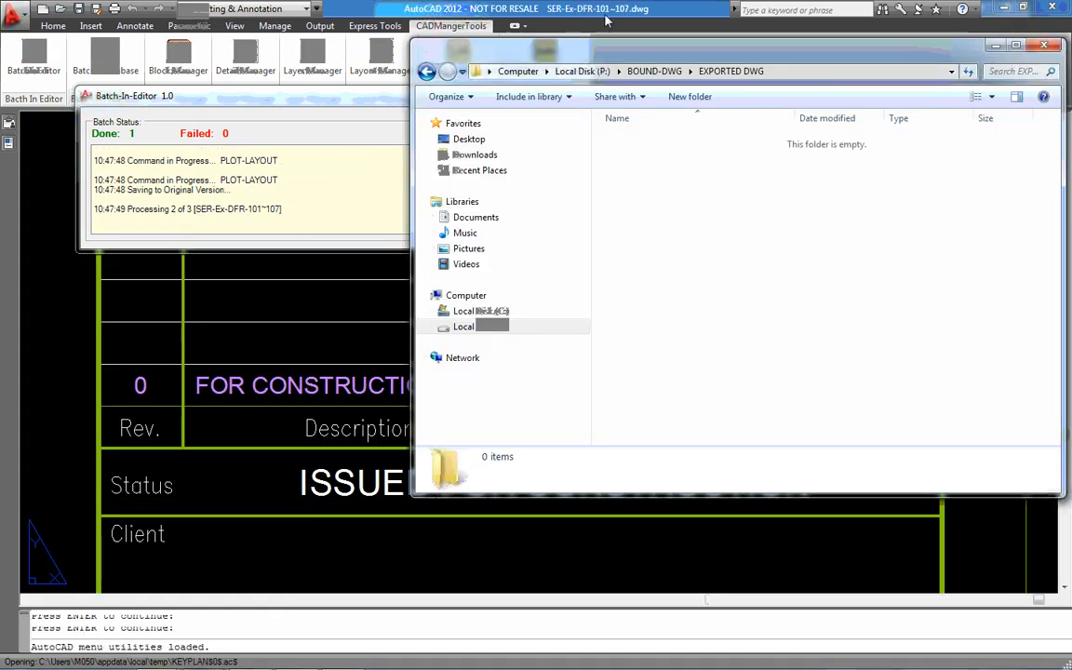
{"action": "left_click", "coordinate": [583, 72]}
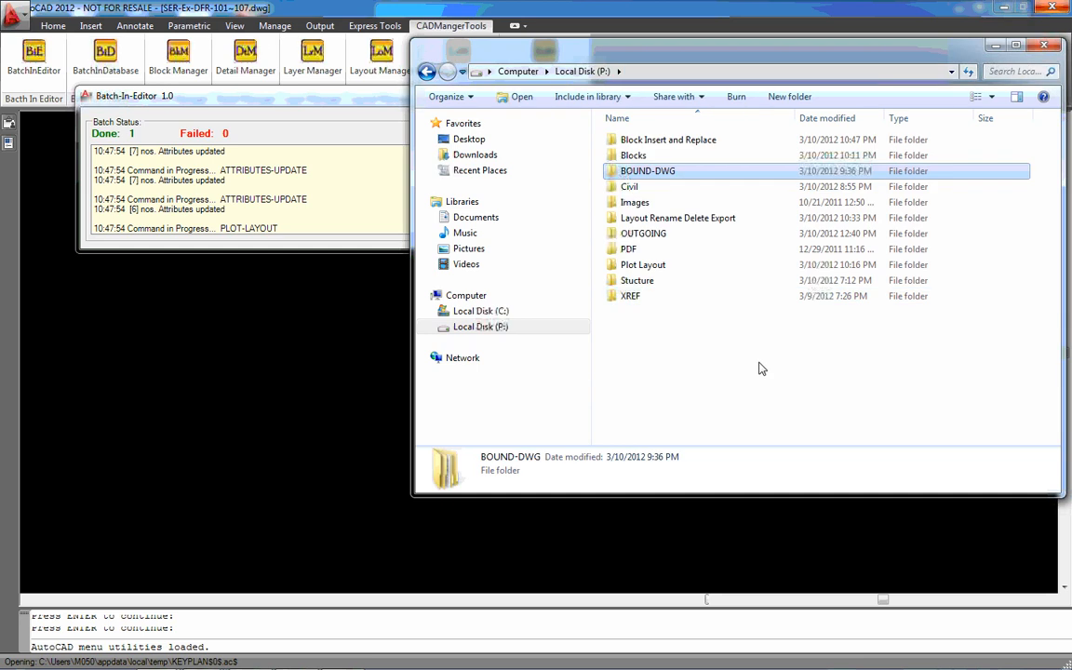
{"action": "double_click", "coordinate": [661, 234]}
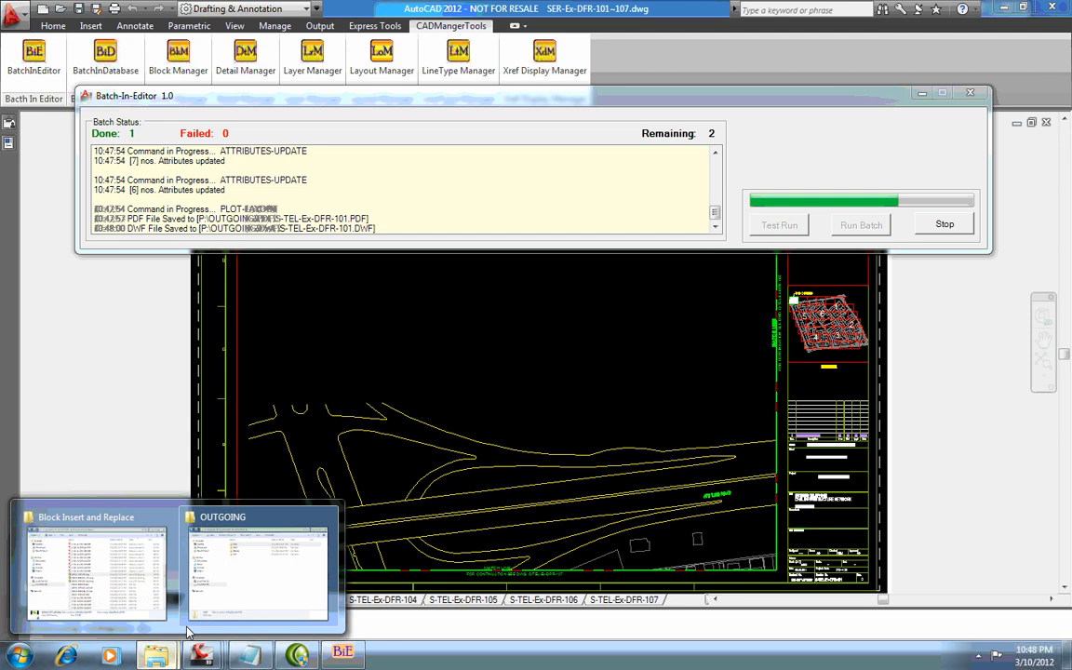
{"action": "left_click", "coordinate": [244, 521]}
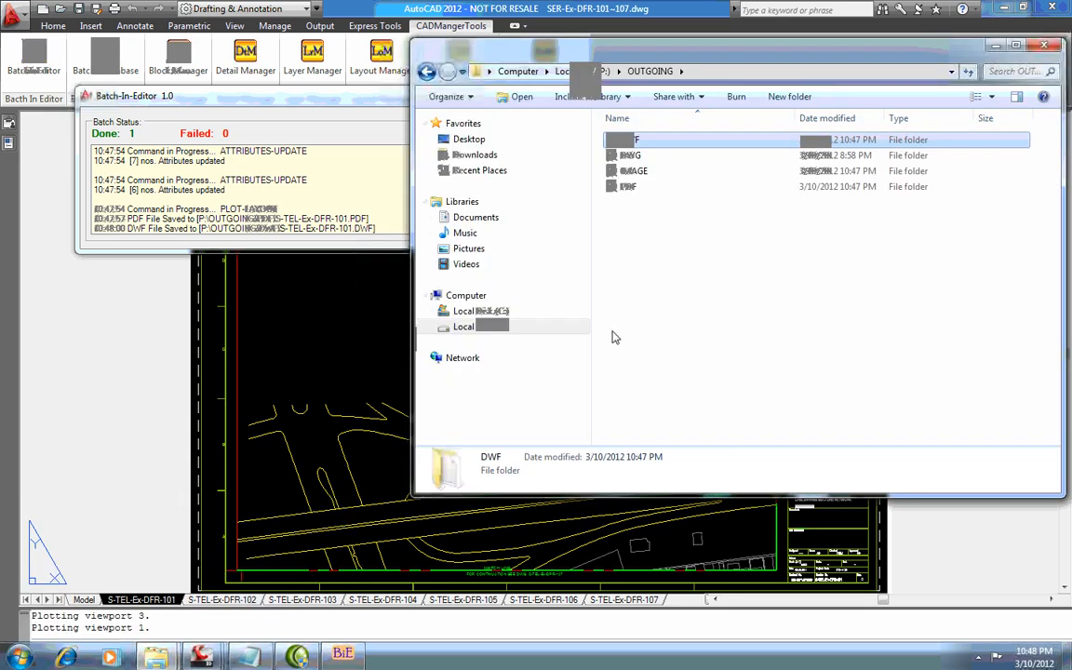
Look through the DWF, IMAGE and PDF folders inside OUTGOING for the plotted files
{"action": "double_click", "coordinate": [647, 140]}
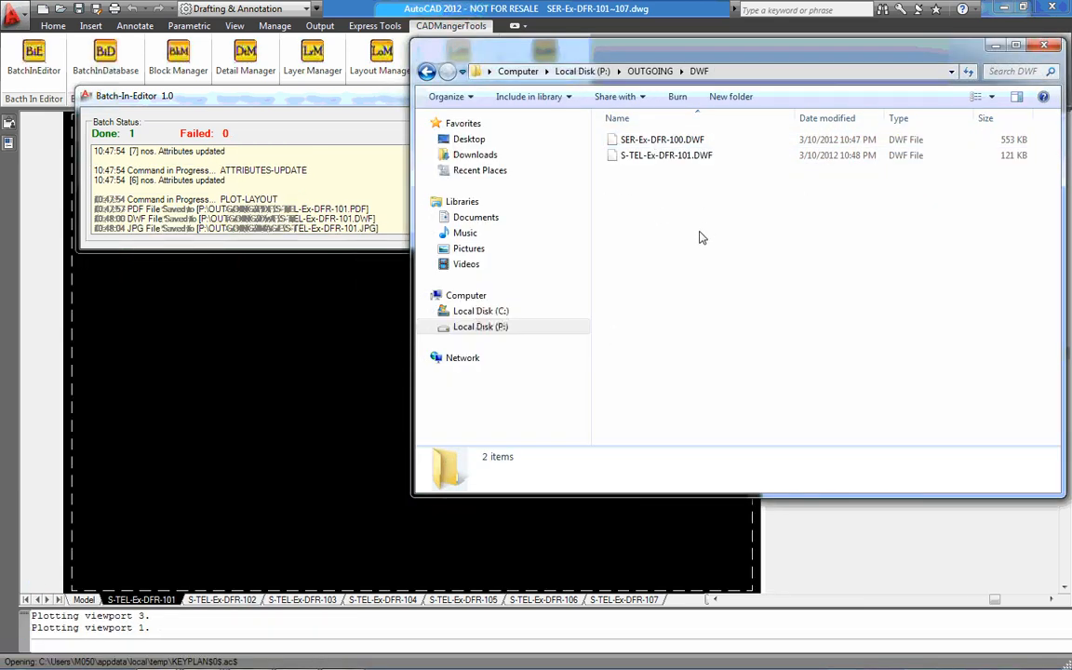
{"action": "left_click", "coordinate": [425, 75]}
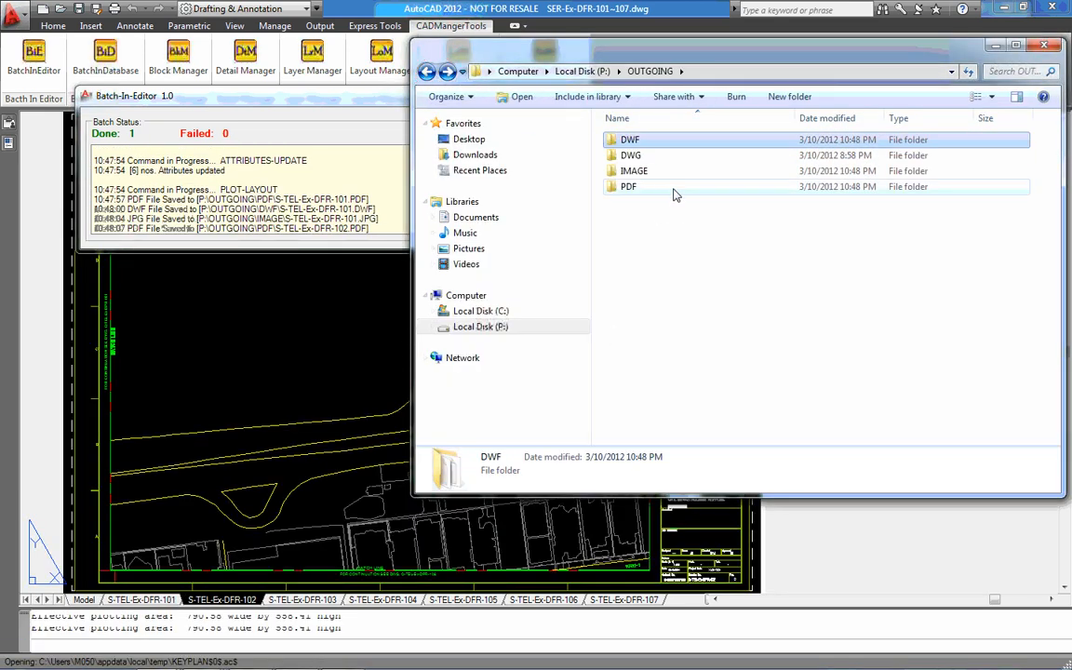
{"action": "left_click", "coordinate": [632, 155]}
{"action": "double_click", "coordinate": [635, 171]}
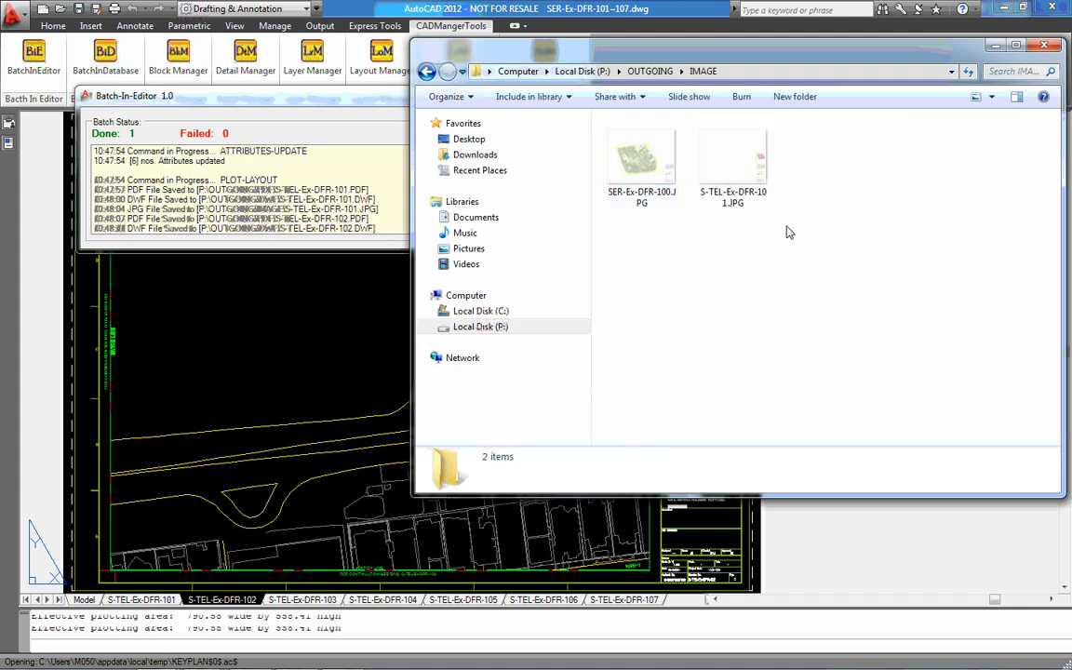
{"action": "left_click", "coordinate": [427, 77]}
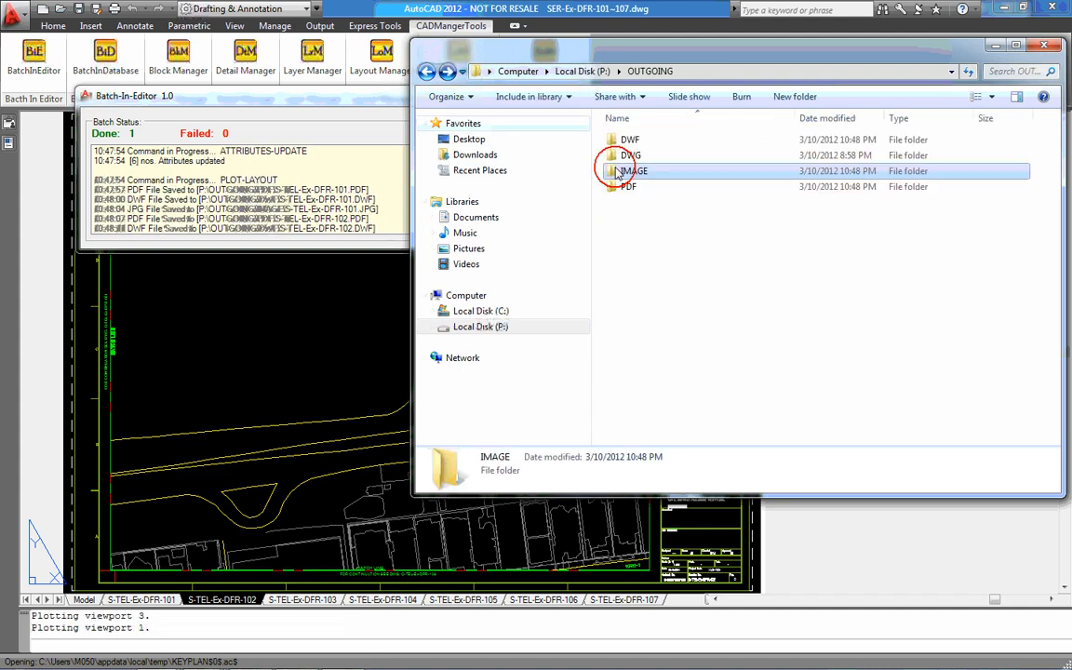
{"action": "double_click", "coordinate": [642, 187]}
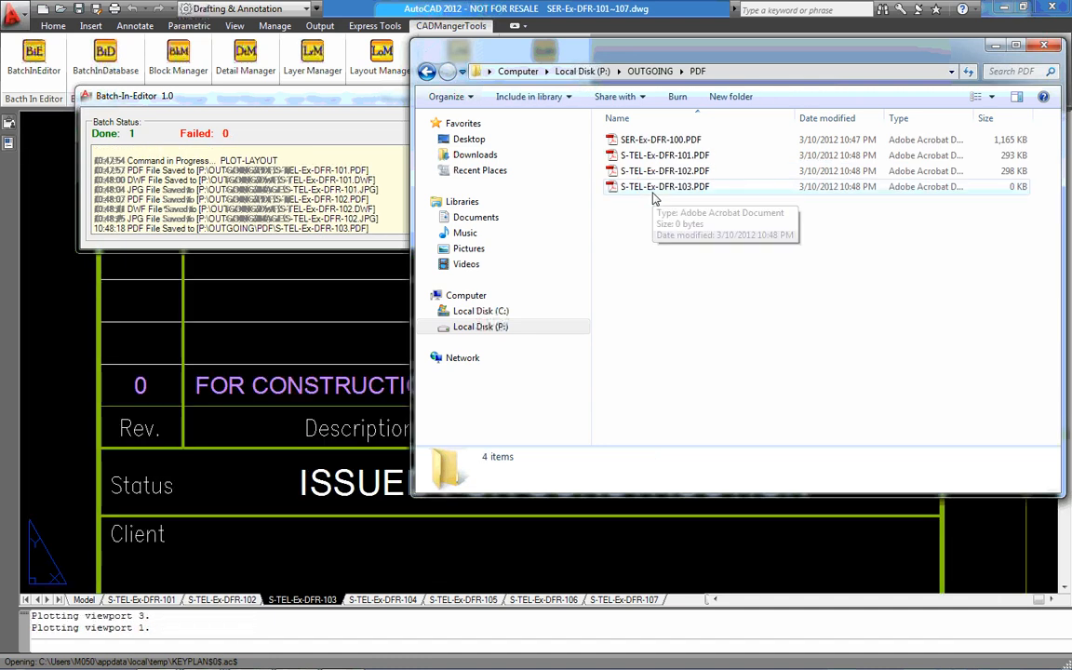
Open SER-Ex-DFR-100.PDF in Adobe Acrobat, examine the checked, approved and date entries of its title block revision row, and close it
{"action": "left_click_drag", "start_coordinate": [739, 59], "coordinate": [724, 427]}
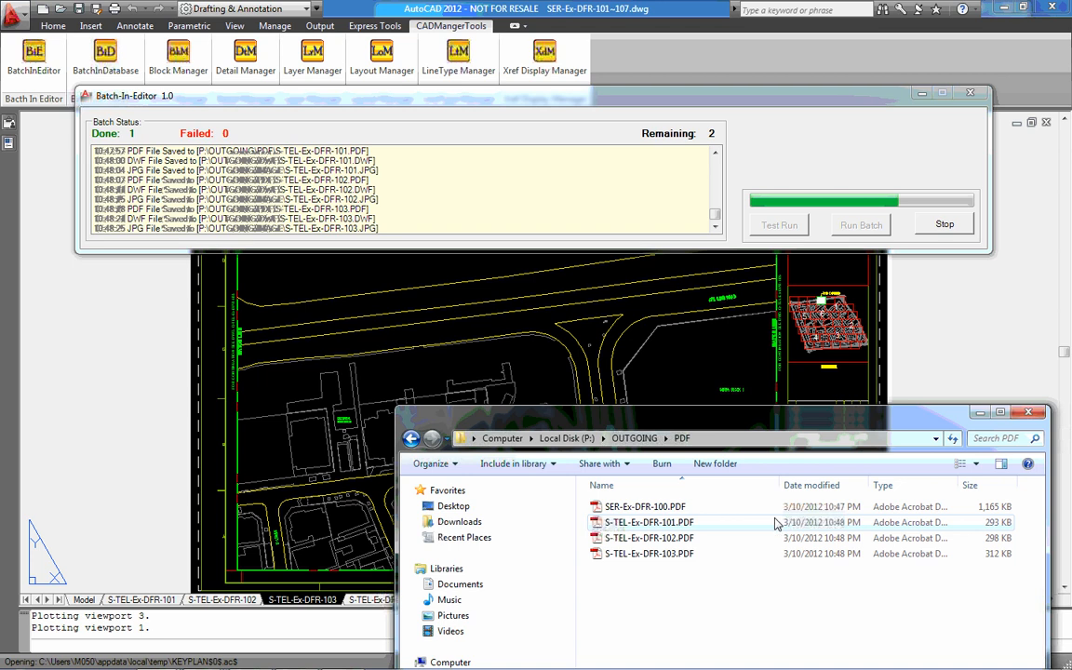
{"action": "double_click", "coordinate": [693, 512]}
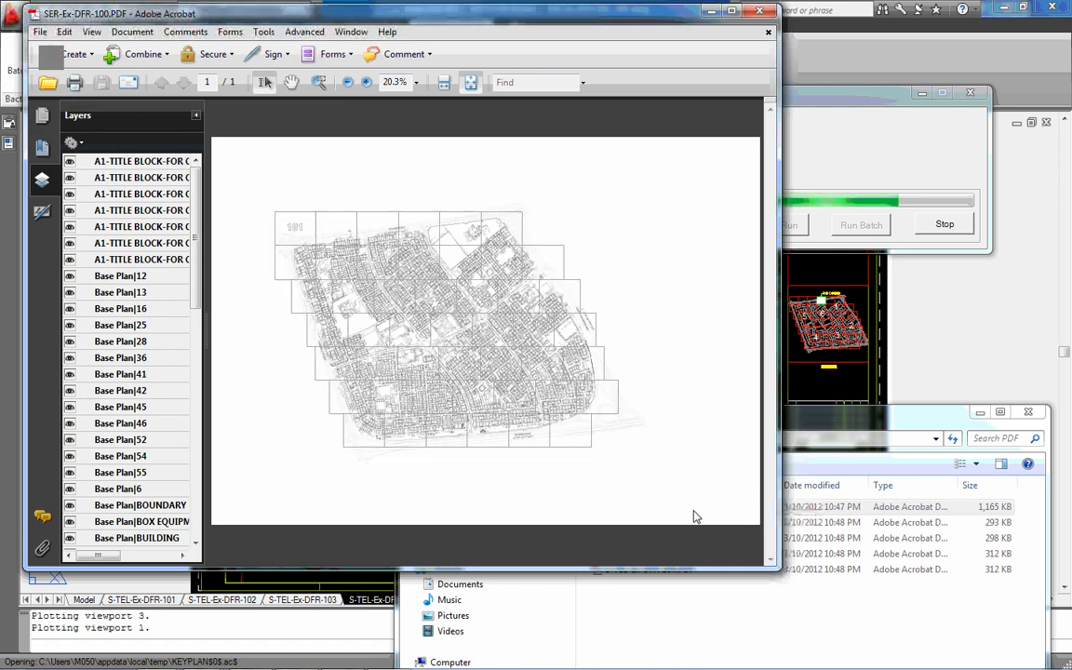
{"action": "left_click", "coordinate": [319, 82]}
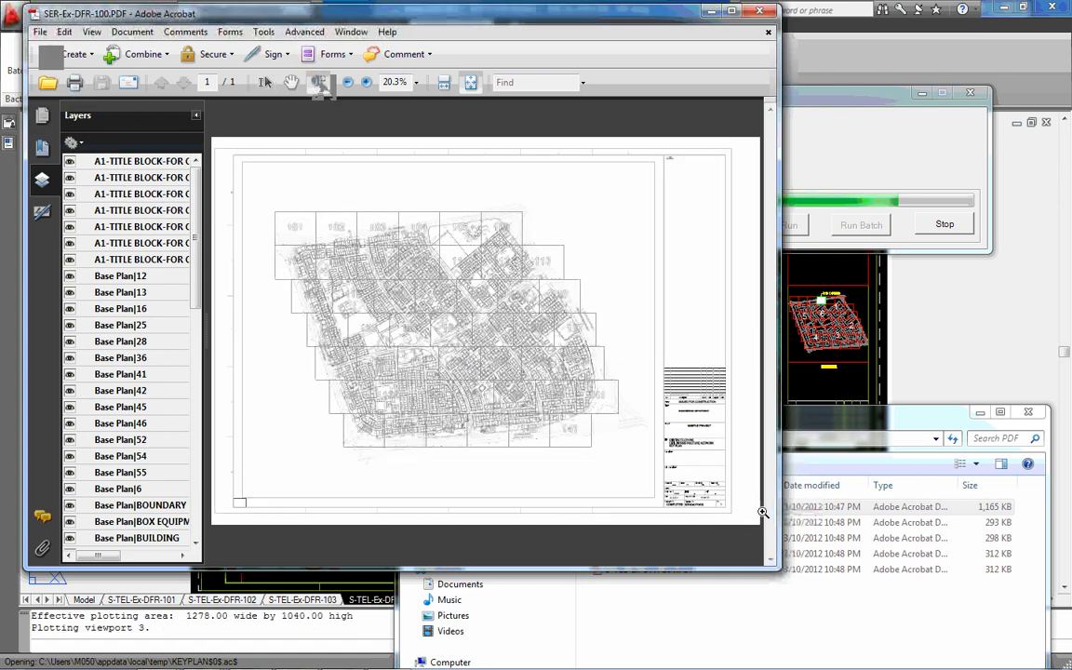
{"action": "left_click", "coordinate": [745, 398]}
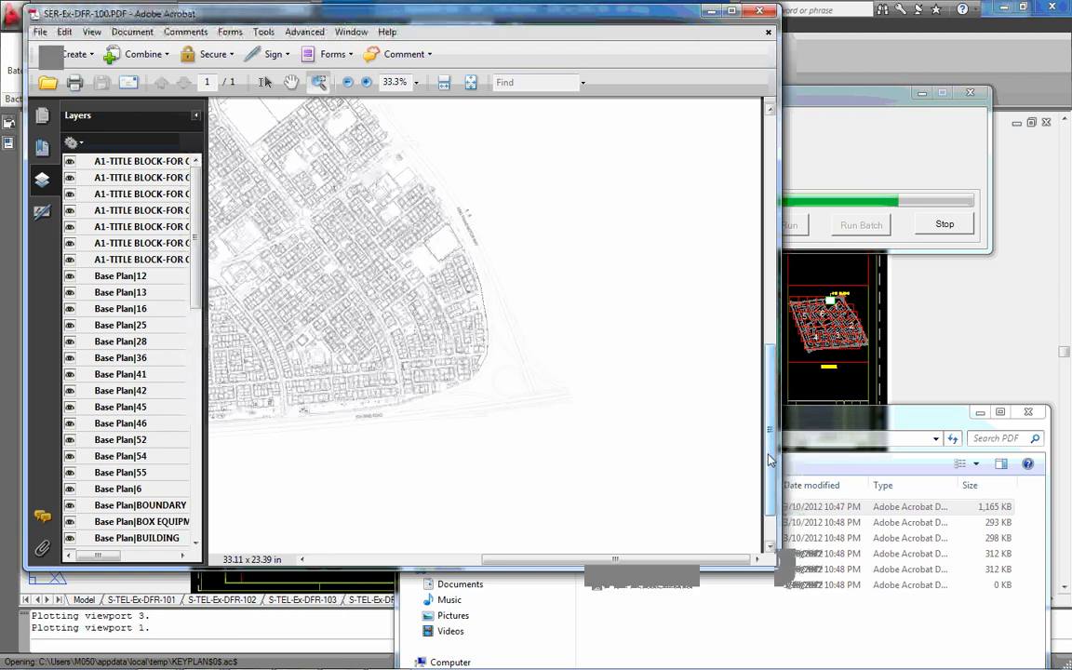
{"action": "left_click", "coordinate": [694, 370]}
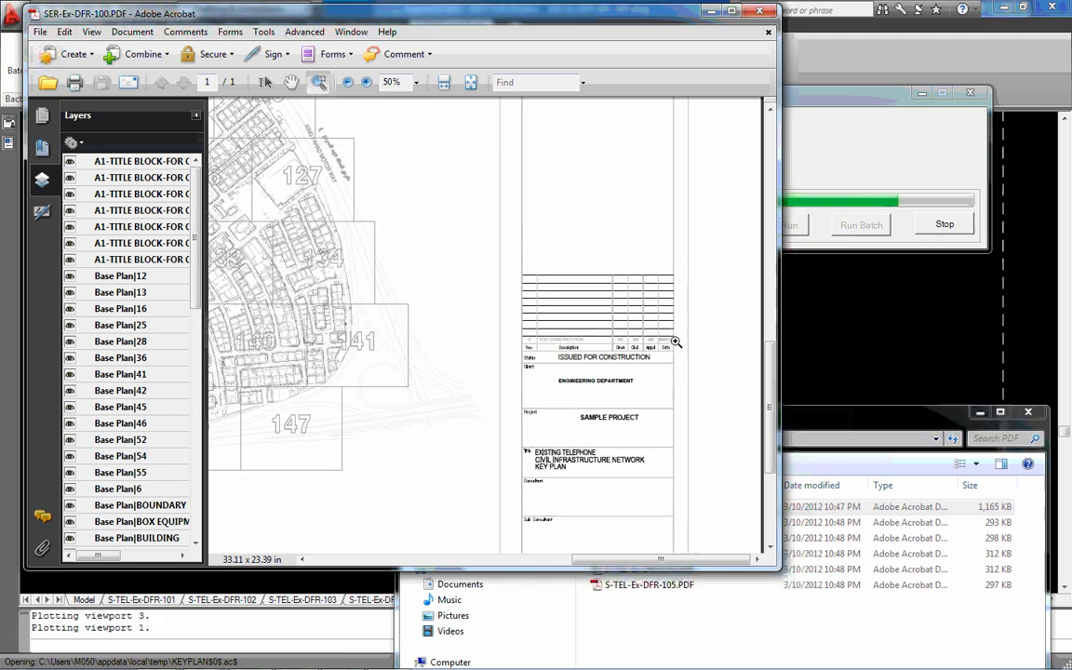
{"action": "left_click", "coordinate": [319, 83]}
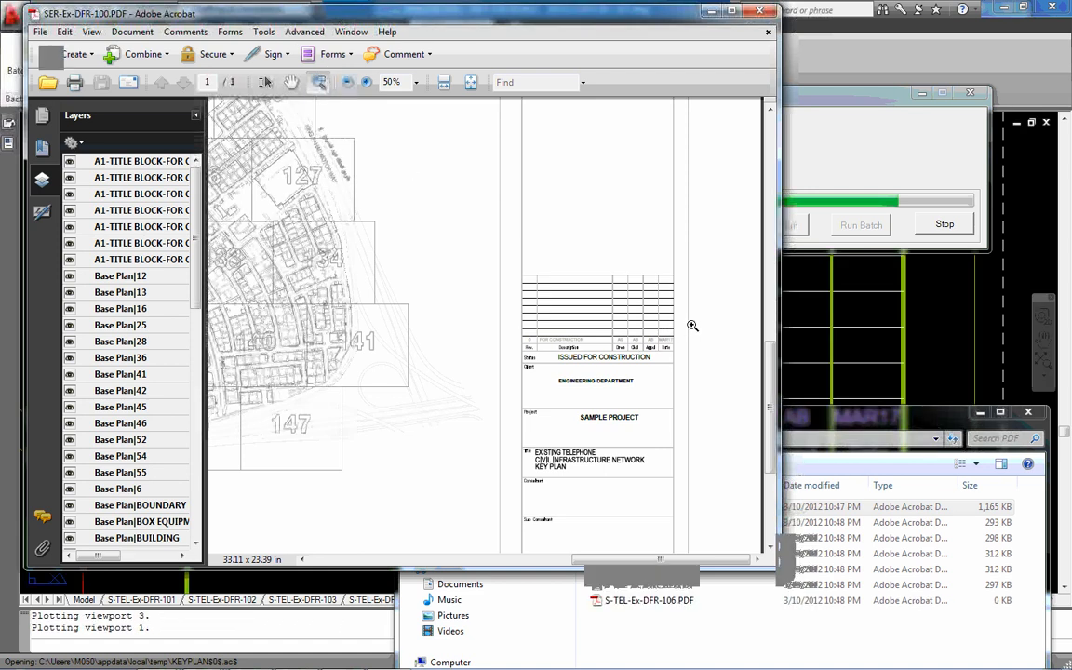
{"action": "left_click", "coordinate": [680, 333]}
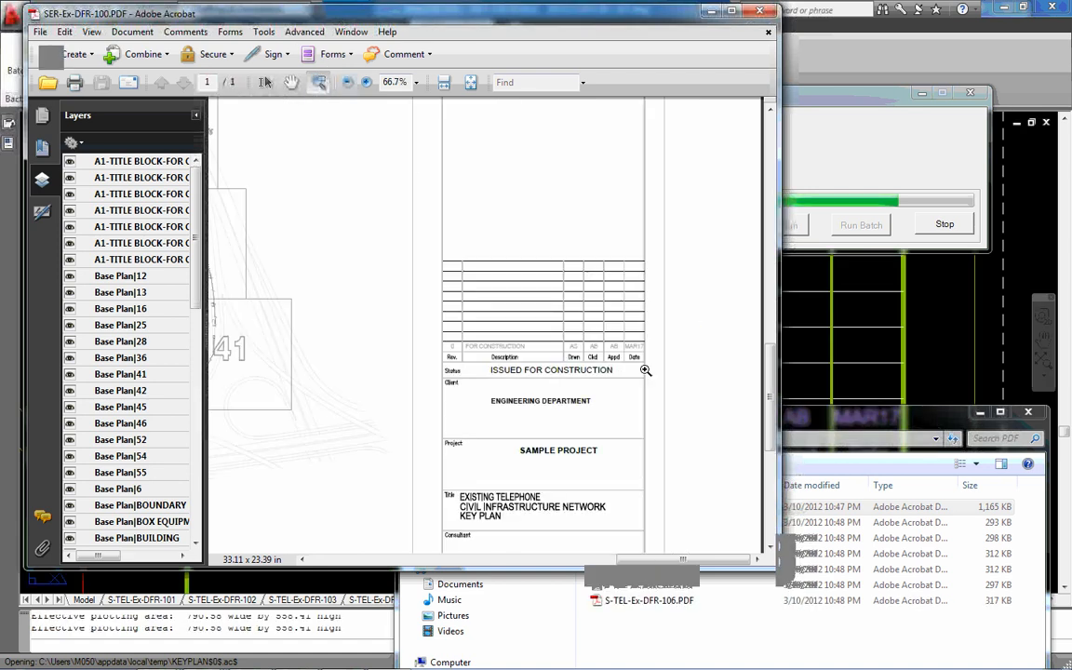
{"action": "left_click", "coordinate": [567, 396]}
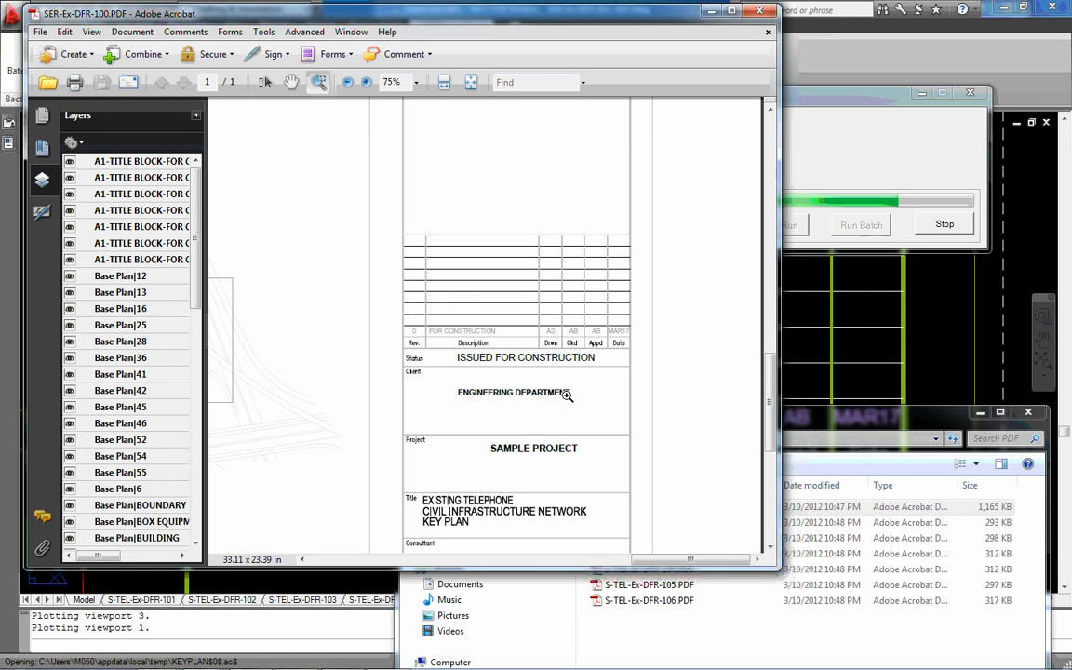
{"action": "left_click", "coordinate": [574, 312]}
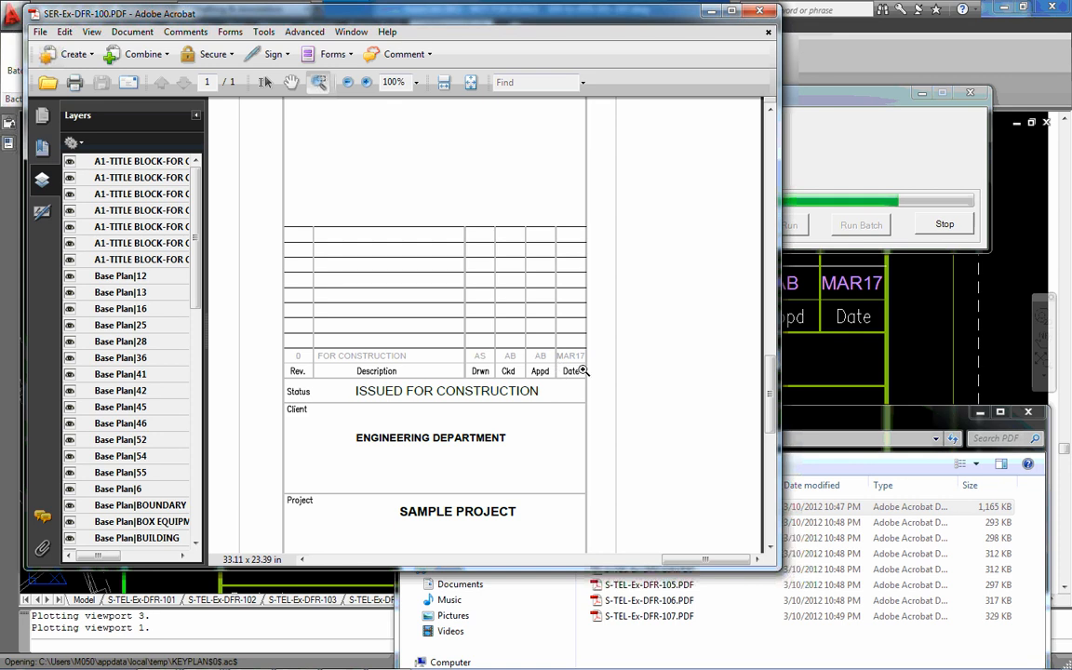
{"action": "left_click", "coordinate": [756, 12]}
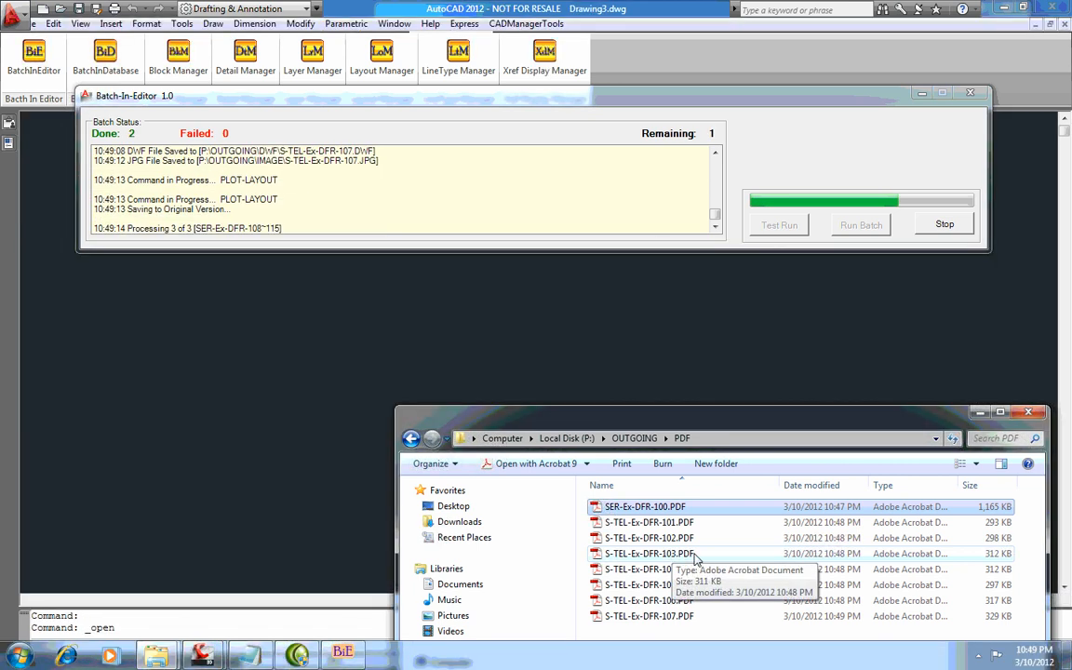
Open S-TEL-Ex-DFR-103.PDF, examine the revision row of its title block, then close it and minimize the PDF folder window
{"action": "double_click", "coordinate": [693, 554]}
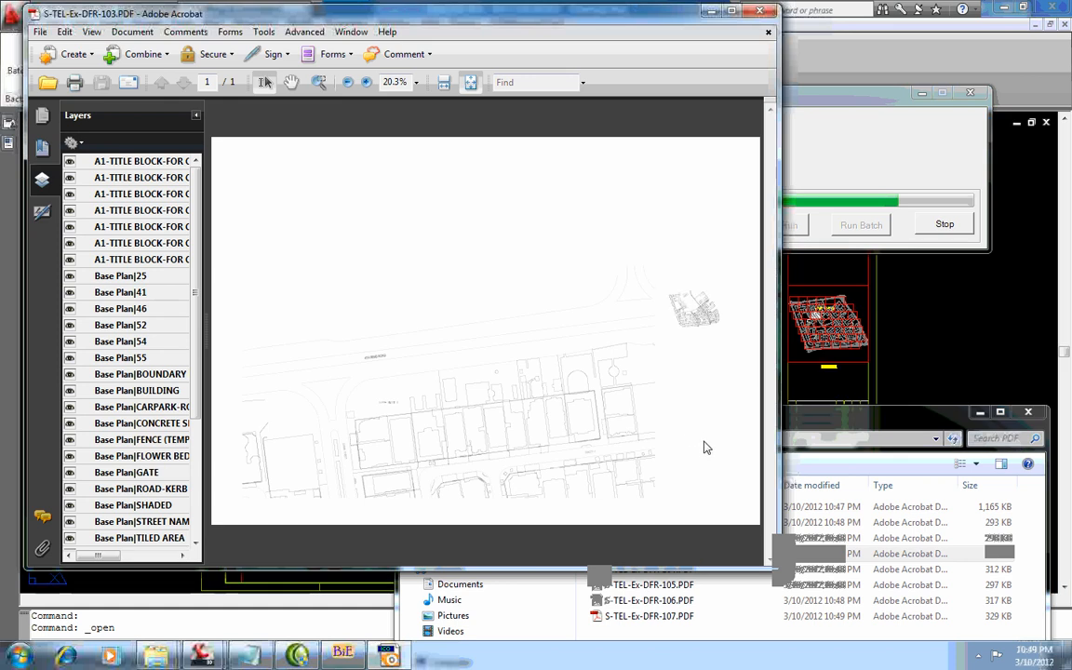
{"action": "left_click", "coordinate": [319, 82]}
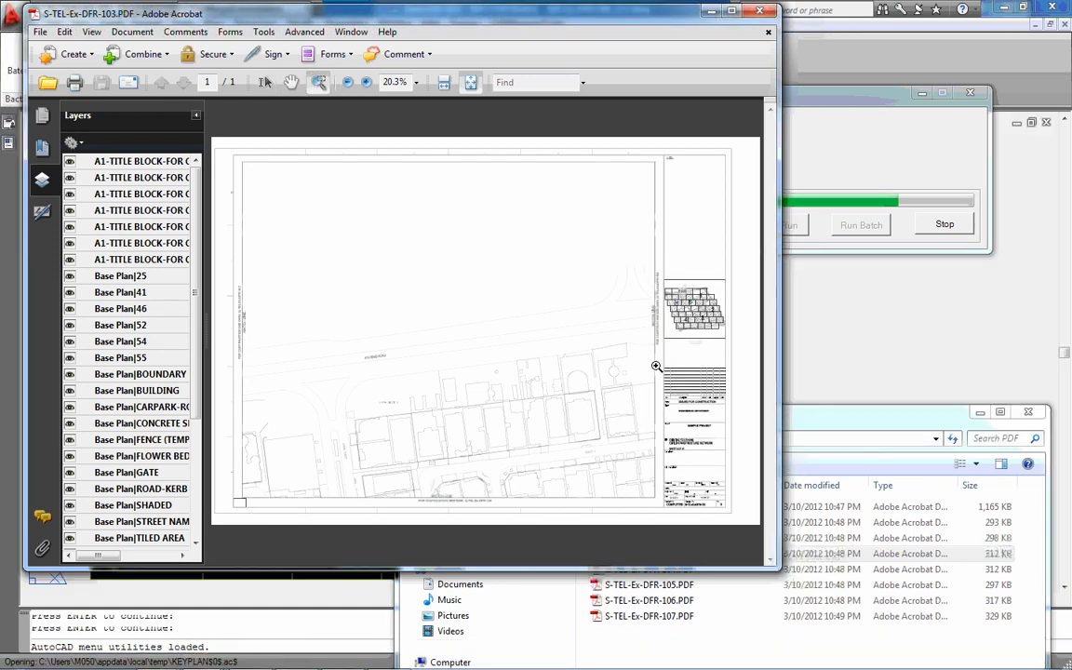
{"action": "left_click", "coordinate": [657, 366]}
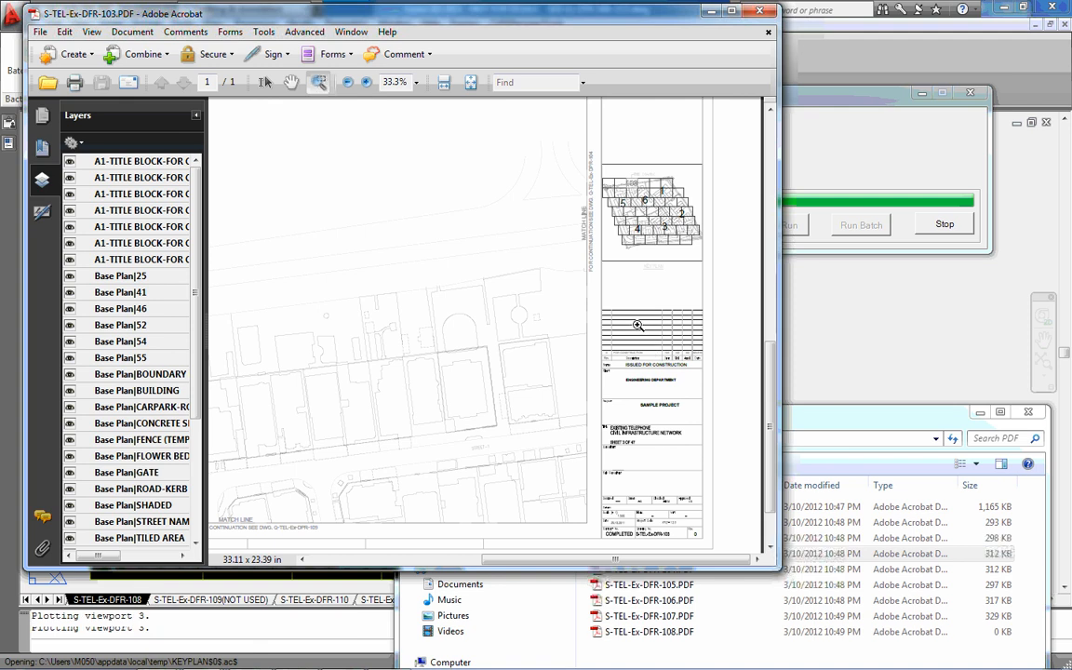
{"action": "left_click", "coordinate": [637, 324]}
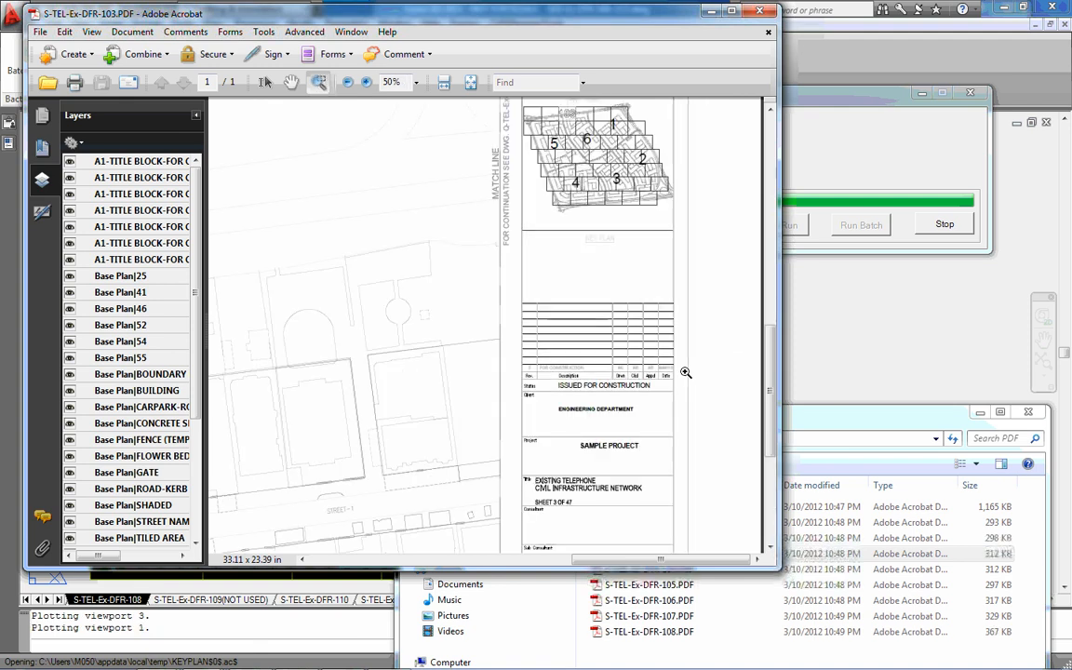
{"action": "left_click", "coordinate": [674, 390]}
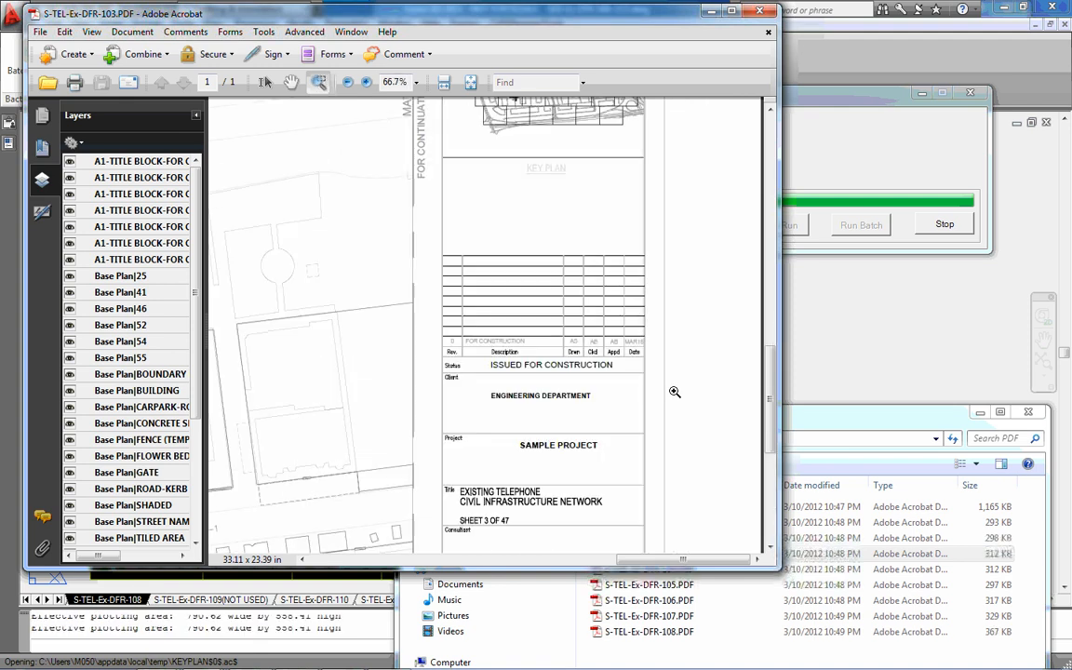
{"action": "left_click", "coordinate": [551, 300]}
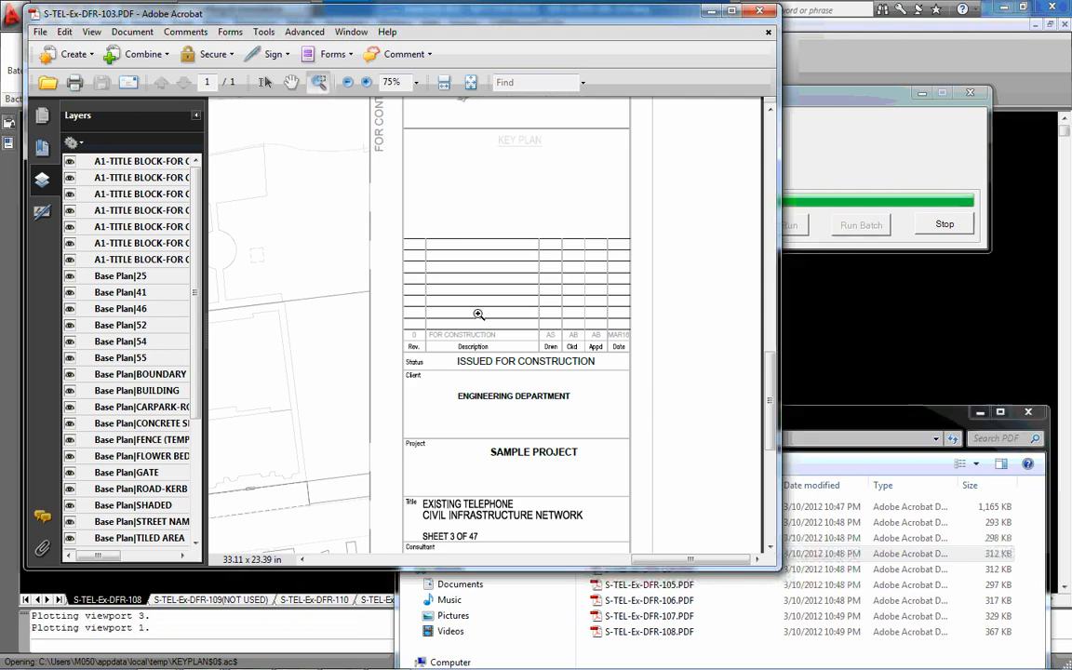
{"action": "left_click", "coordinate": [628, 384]}
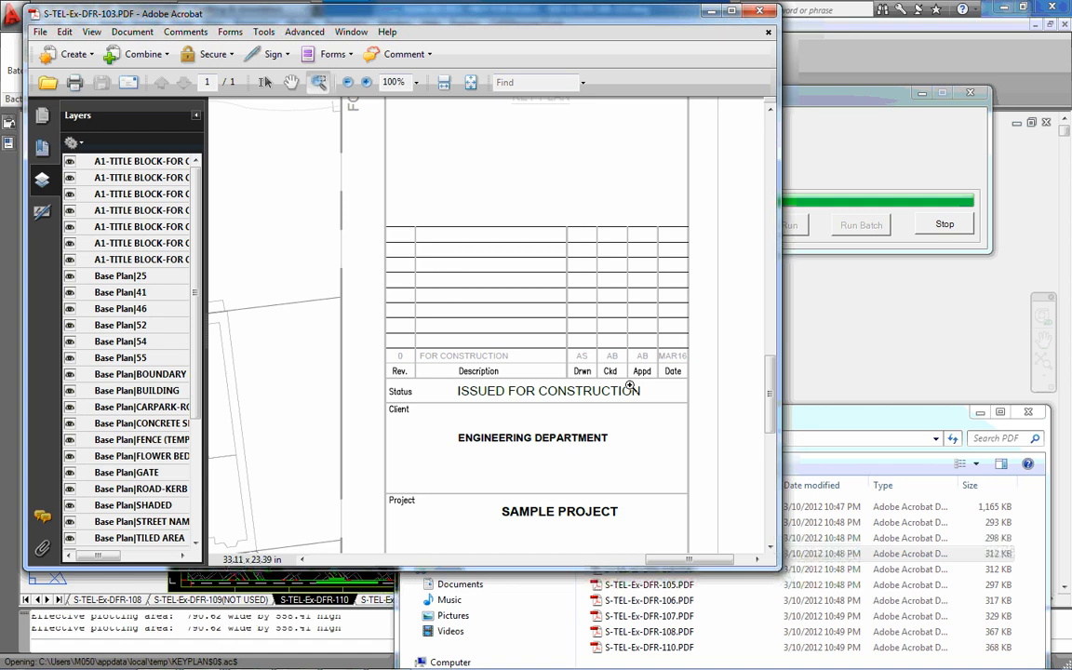
{"action": "left_click", "coordinate": [760, 11]}
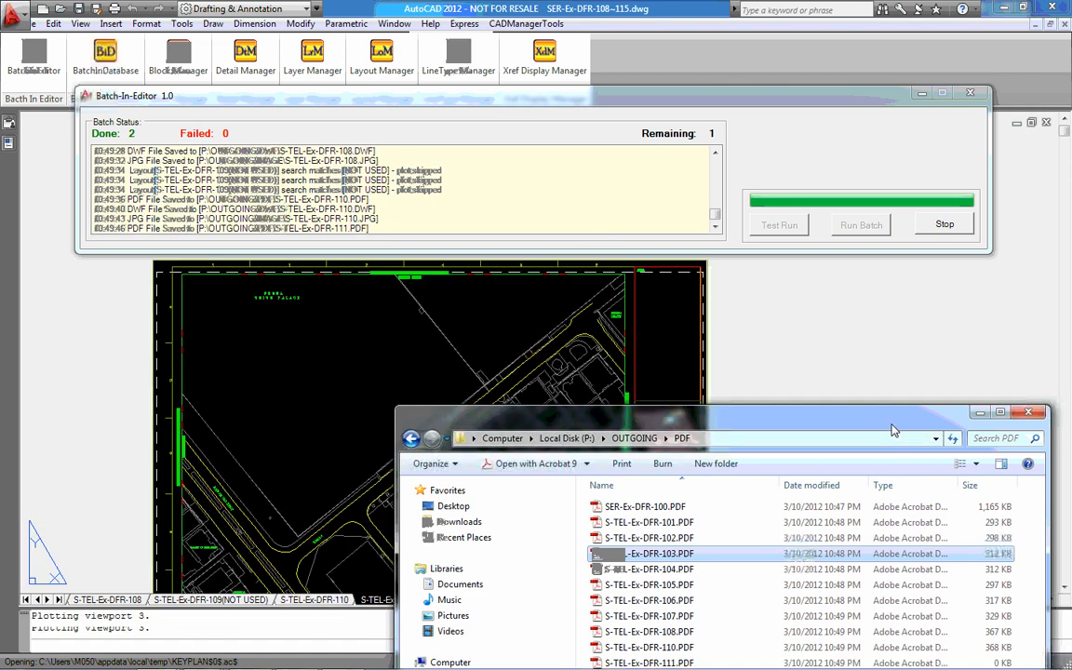
{"action": "left_click_drag", "start_coordinate": [893, 430], "coordinate": [892, 368]}
{"action": "left_click", "coordinate": [973, 337]}
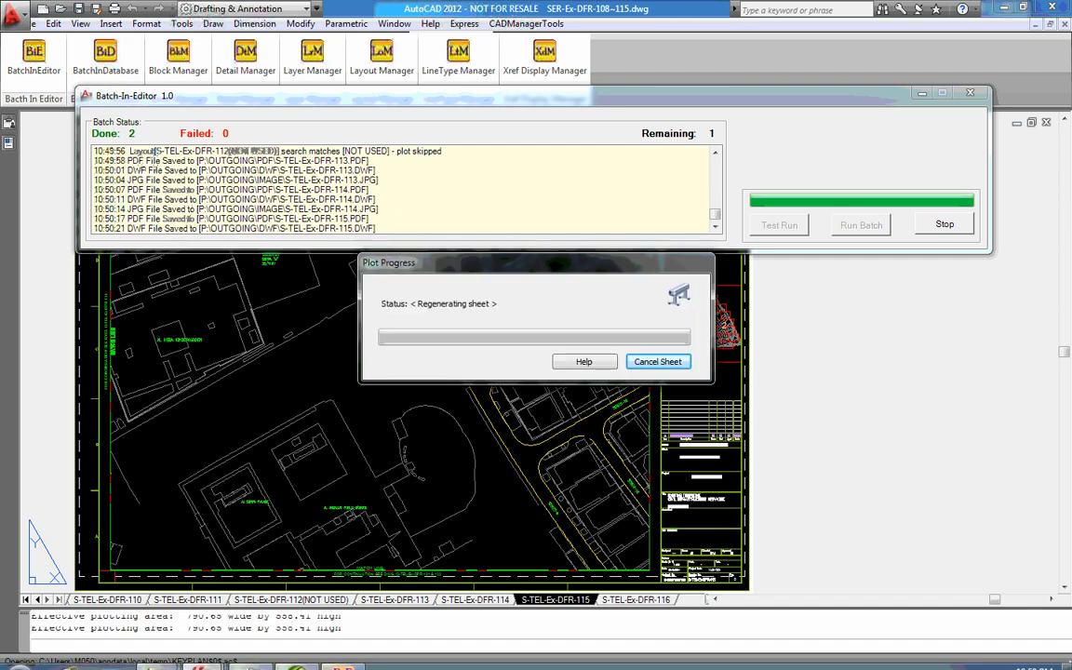
Minimize Batch-In-Editor once the batch ends, bring back the PDF folder window and look through the plotted PDF files
{"action": "mouse_move", "coordinate": [153, 655]}
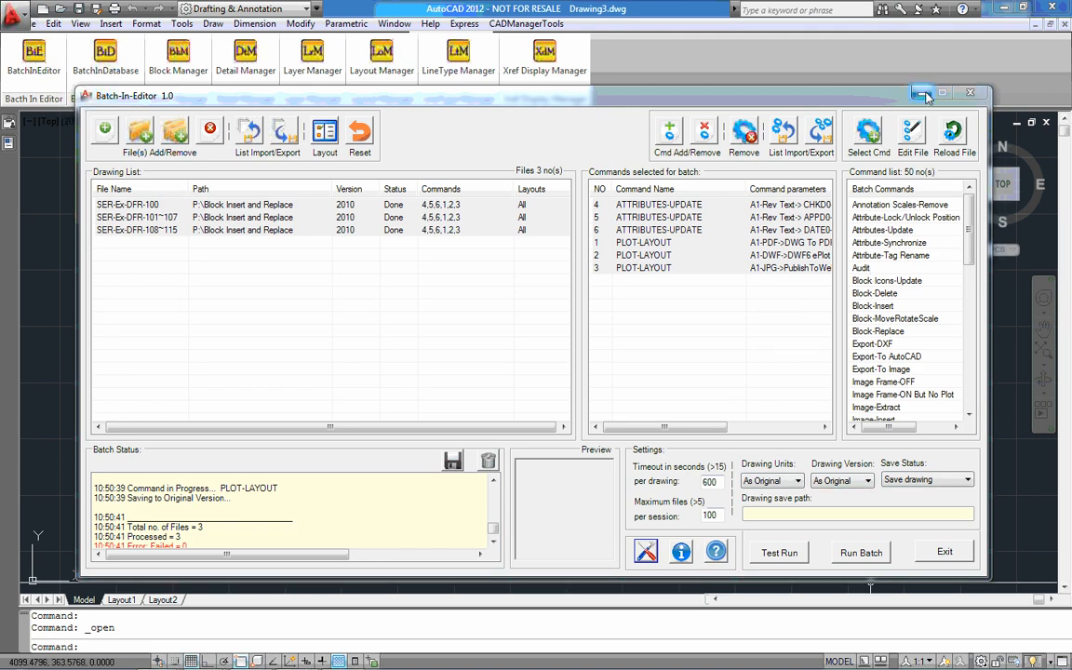
{"action": "left_click", "coordinate": [922, 94]}
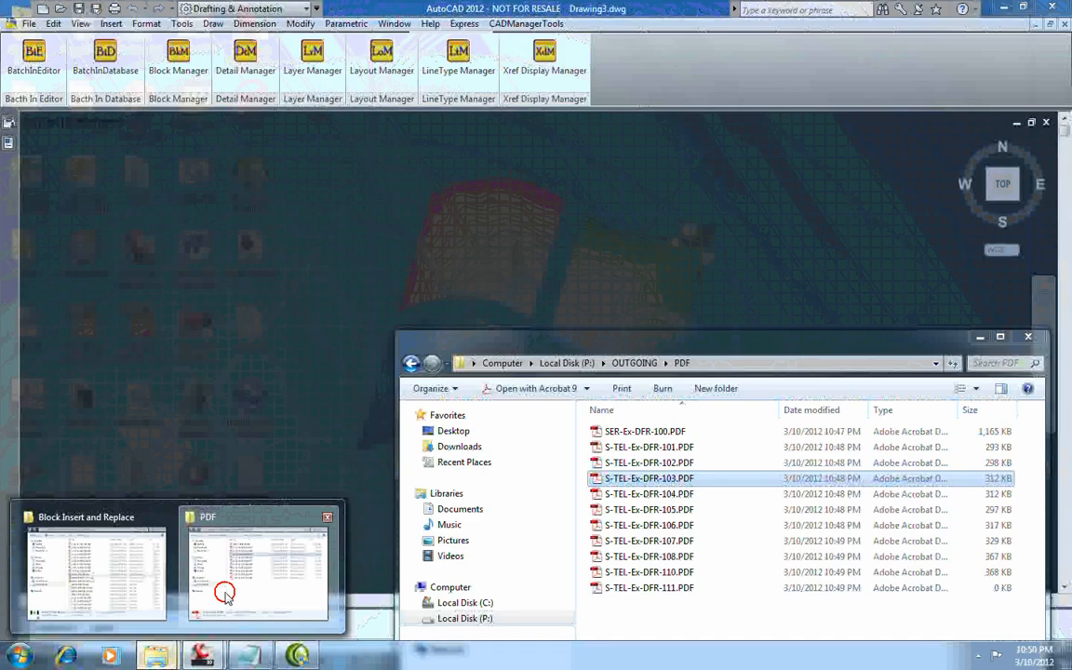
{"action": "left_click", "coordinate": [225, 595]}
{"action": "left_click_drag", "start_coordinate": [741, 339], "coordinate": [733, 135]}
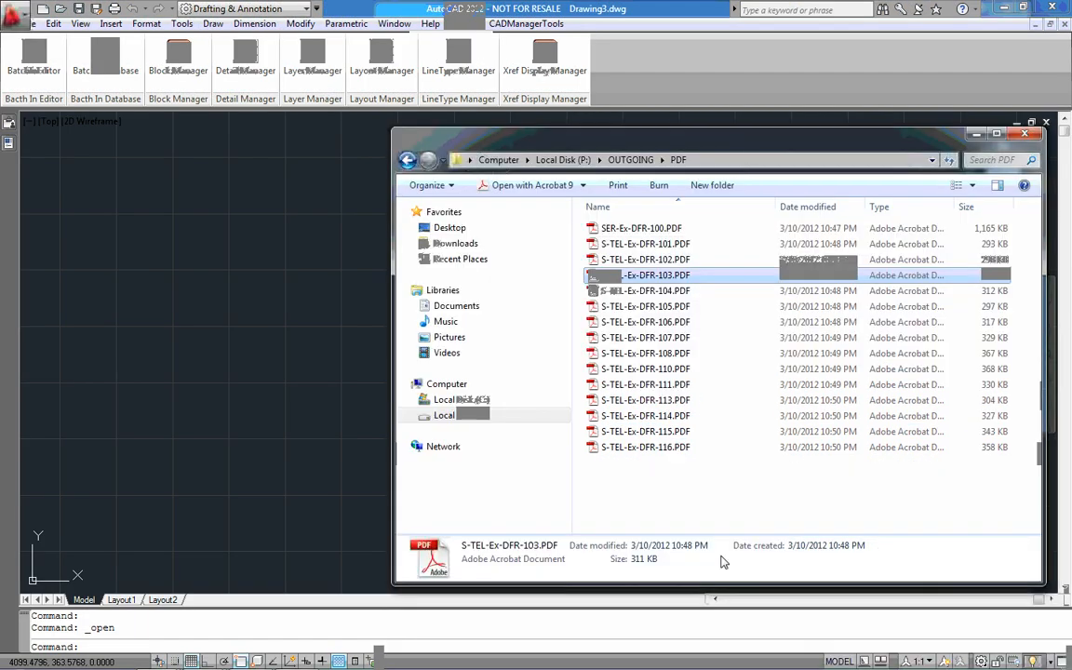
{"action": "left_click", "coordinate": [724, 496]}
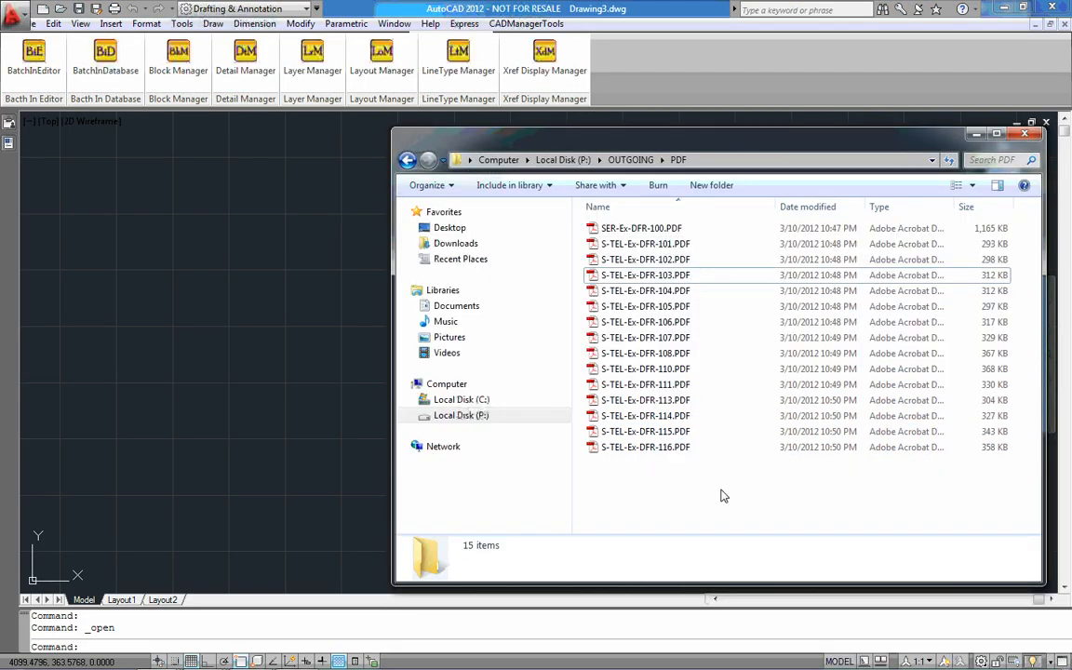
{"action": "left_click", "coordinate": [686, 370]}
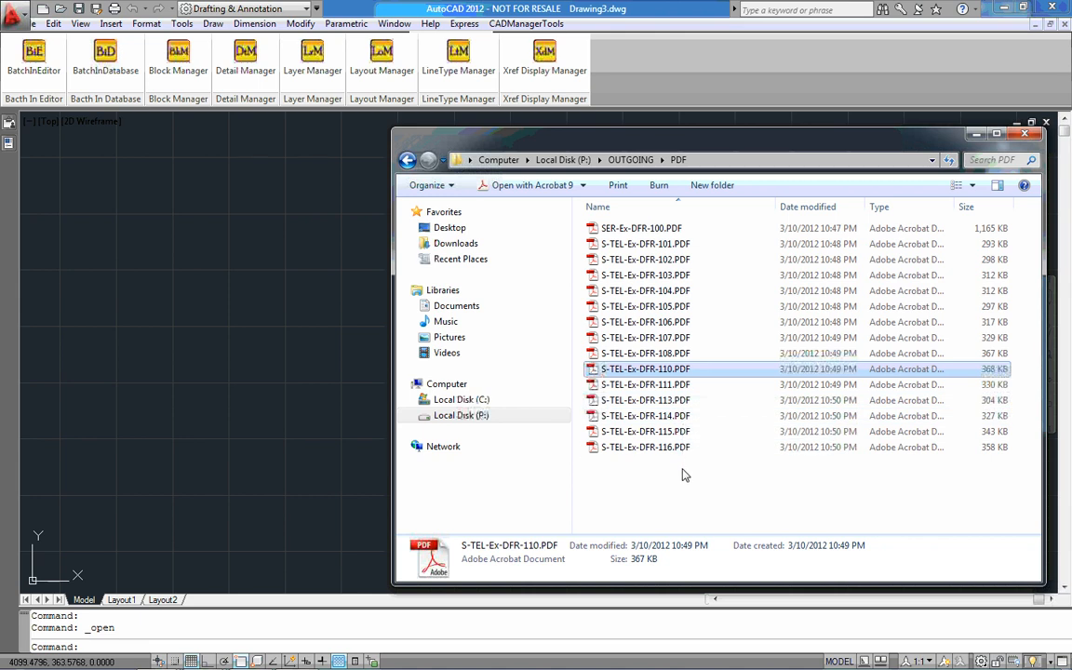
Look through the plotted files in the DWF and IMAGE folders inside OUTGOING, and close the folder window
{"action": "left_click", "coordinate": [407, 159]}
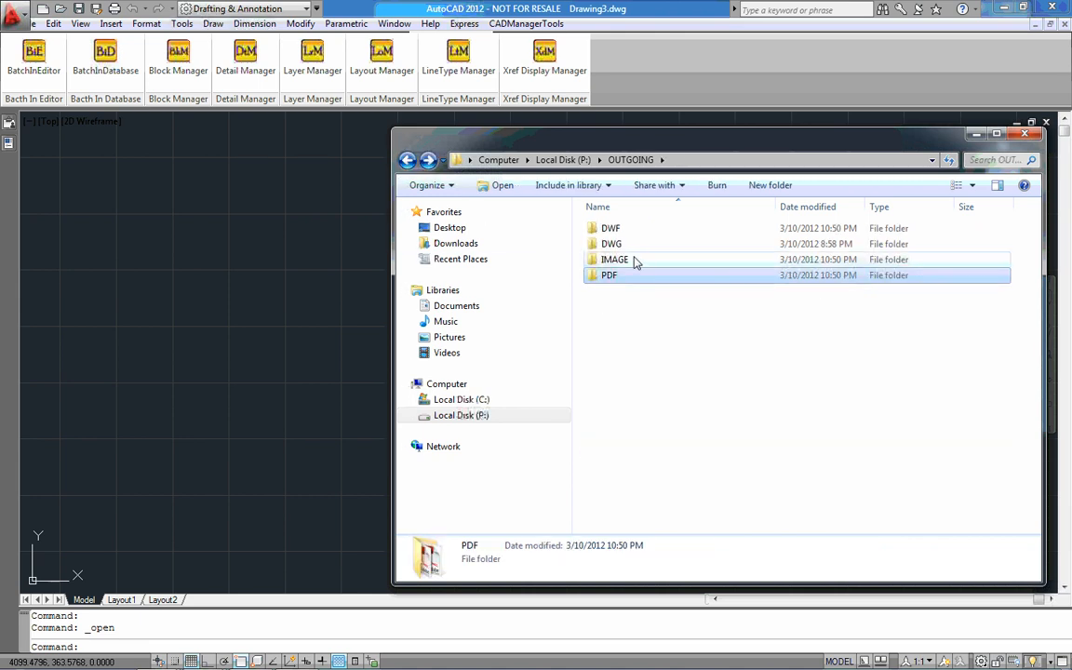
{"action": "double_click", "coordinate": [614, 229]}
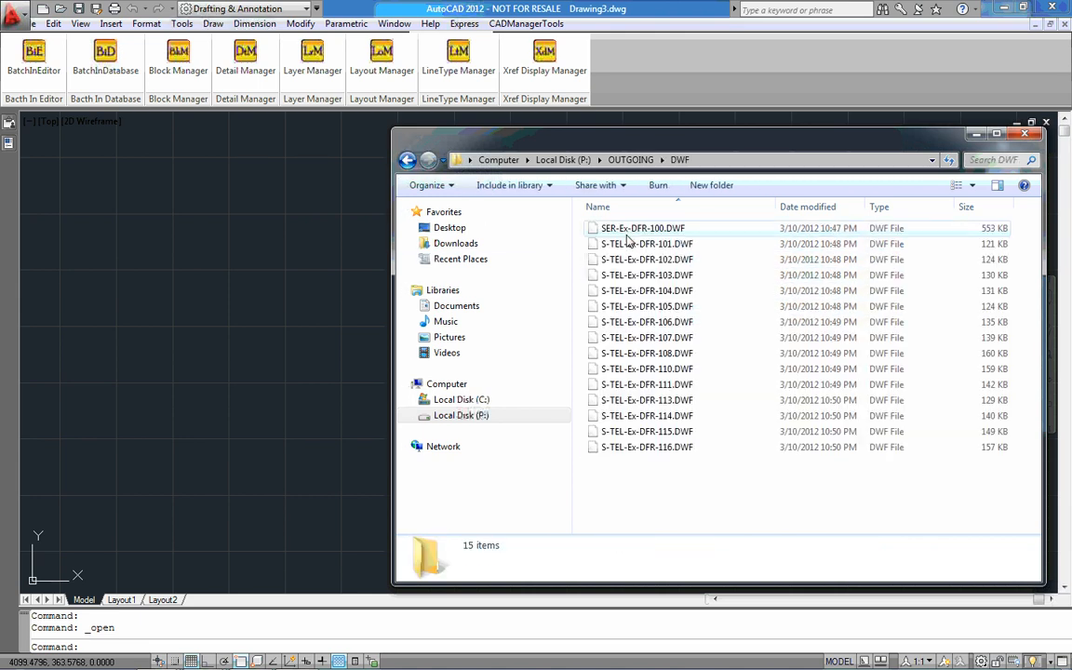
{"action": "left_click", "coordinate": [406, 159]}
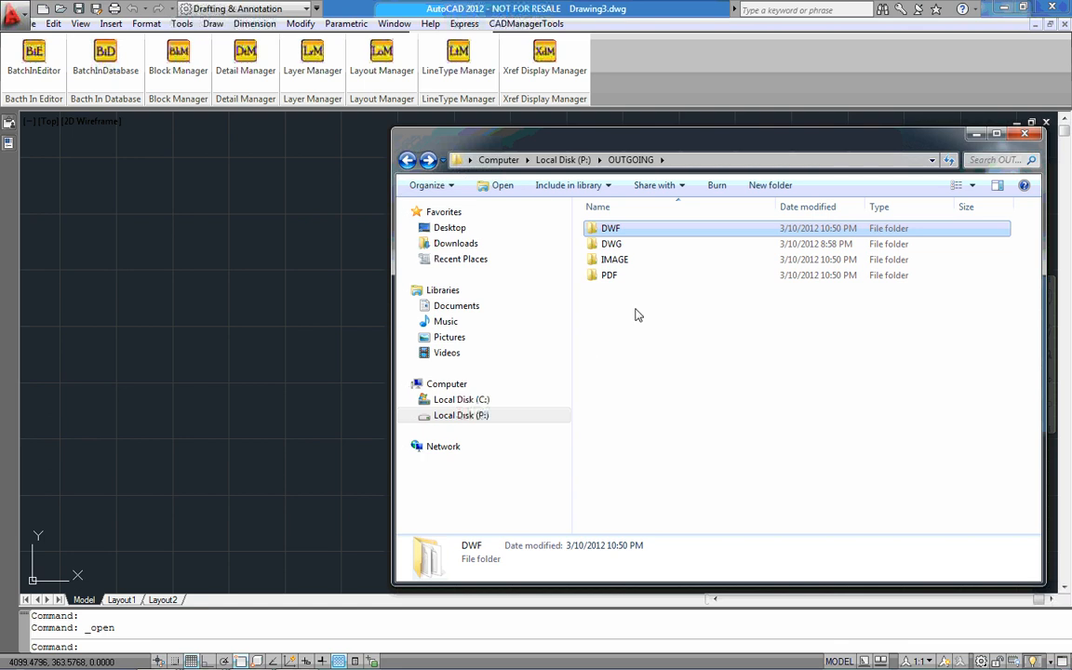
{"action": "key", "text": "F2"}
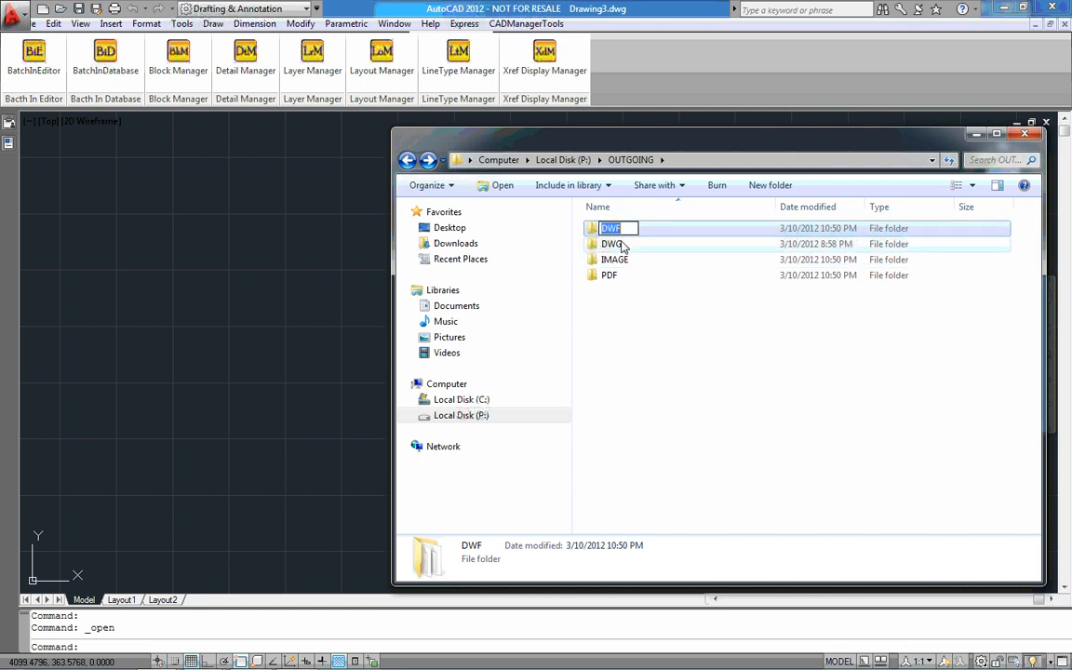
{"action": "double_click", "coordinate": [615, 261]}
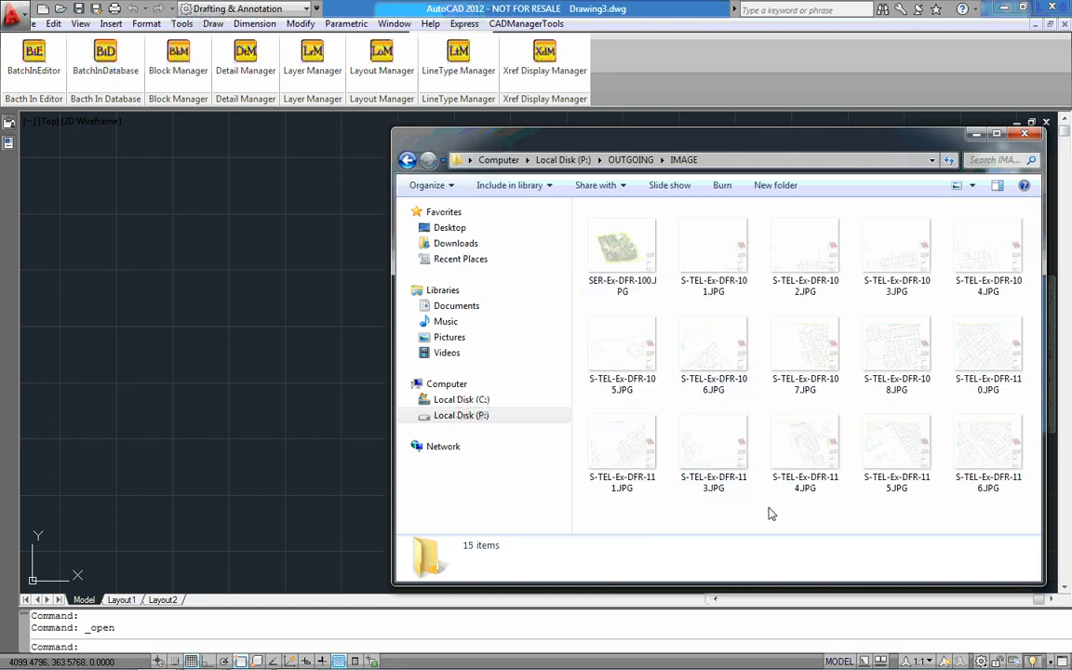
{"action": "left_click", "coordinate": [963, 453]}
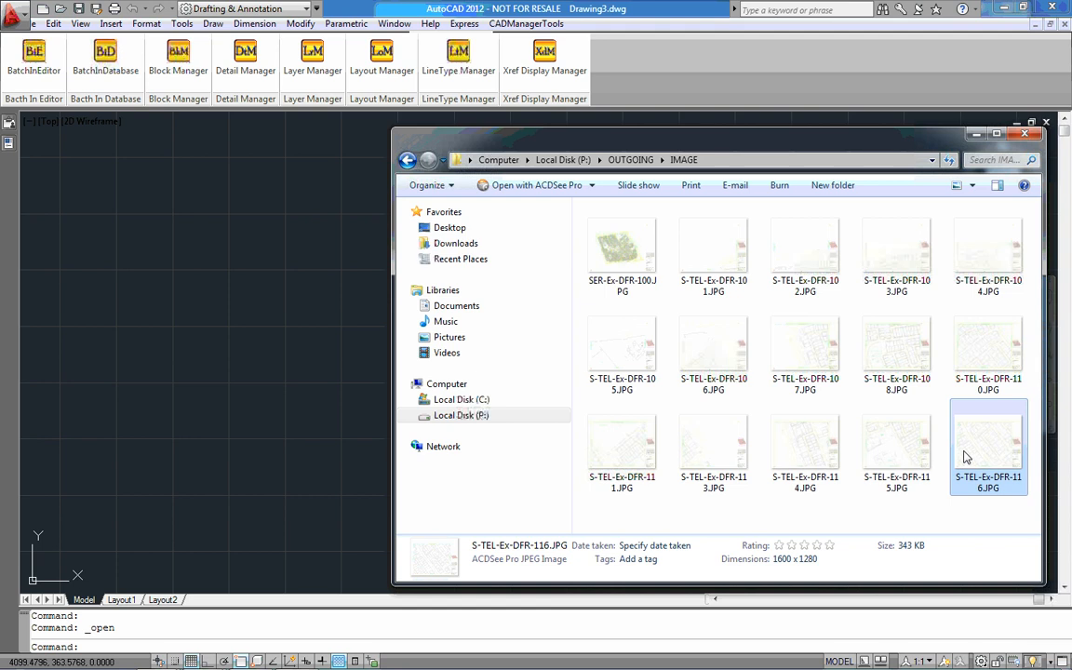
{"action": "left_click", "coordinate": [1026, 135]}
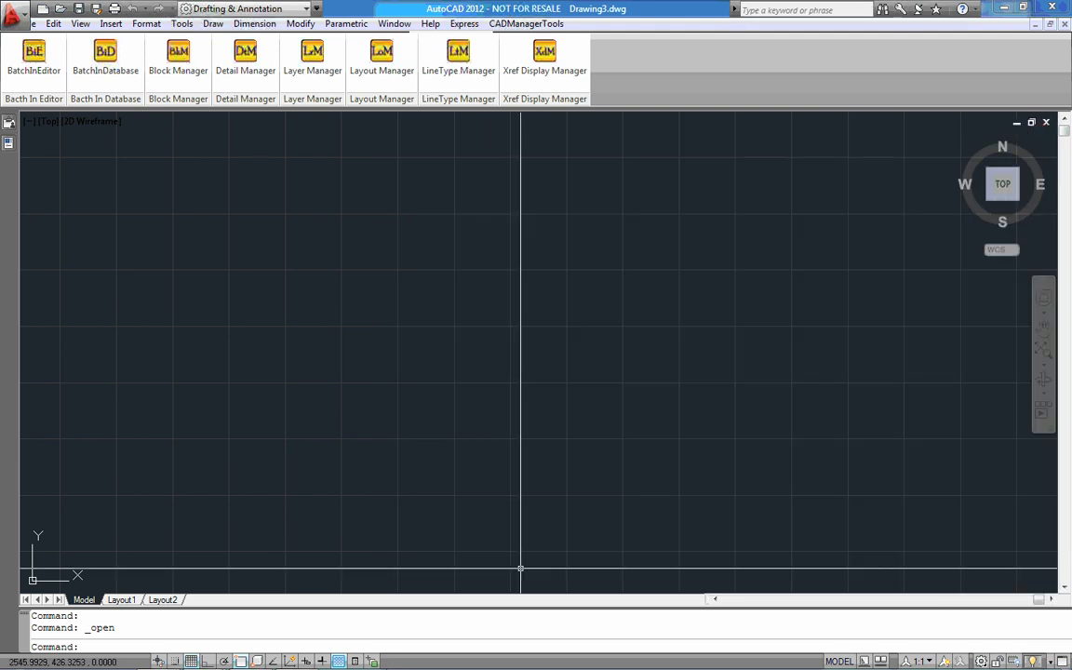
Return to the Batch-In-Editor window and look over its list of available batch commands
{"action": "left_click", "coordinate": [201, 655]}
{"action": "left_click", "coordinate": [151, 537]}
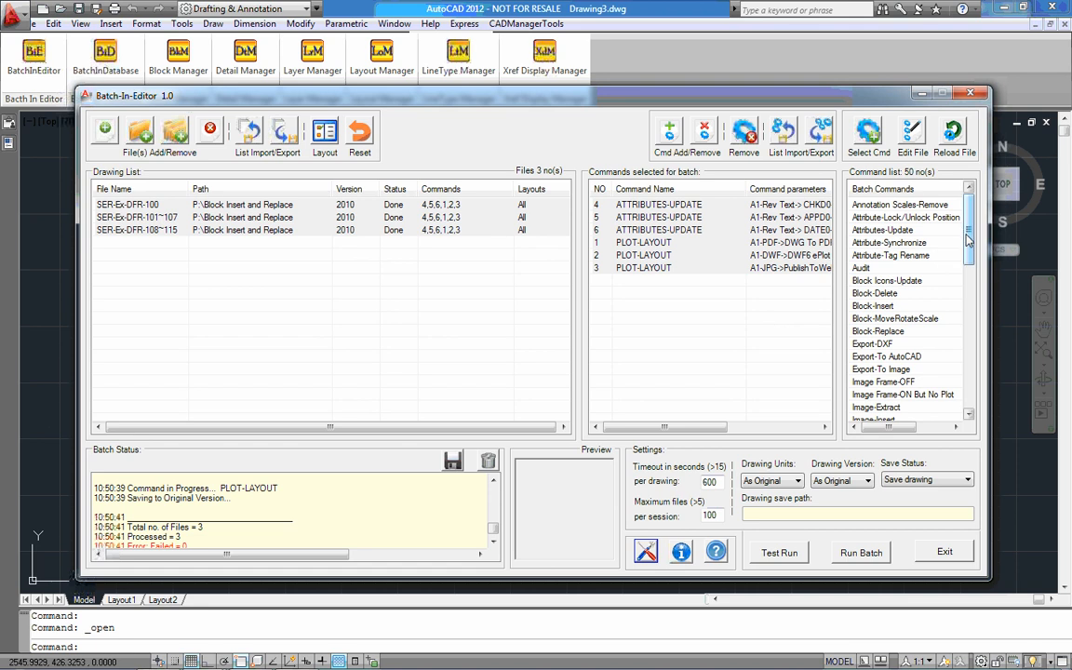
{"action": "mouse_move", "coordinate": [967, 240]}
{"action": "left_mouse_down"}
{"action": "mouse_move", "coordinate": [968, 280]}
{"action": "mouse_move", "coordinate": [968, 226]}
{"action": "left_mouse_up"}
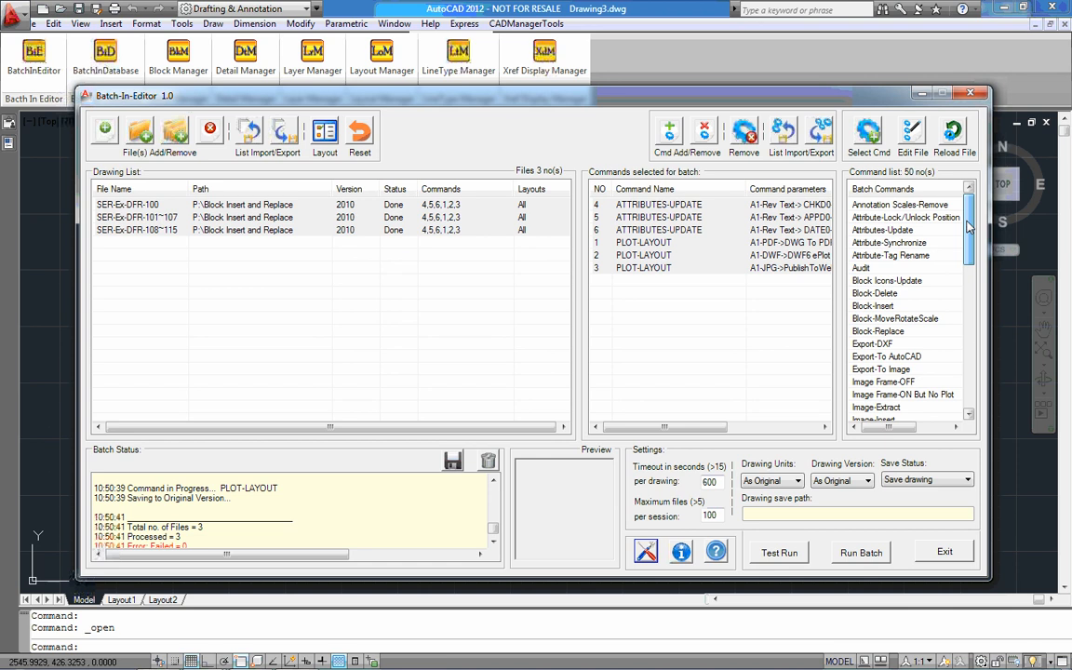
{"action": "mouse_move", "coordinate": [968, 228]}
{"action": "left_mouse_down"}
{"action": "mouse_move", "coordinate": [968, 253]}
{"action": "mouse_move", "coordinate": [949, 228]}
{"action": "left_mouse_up"}
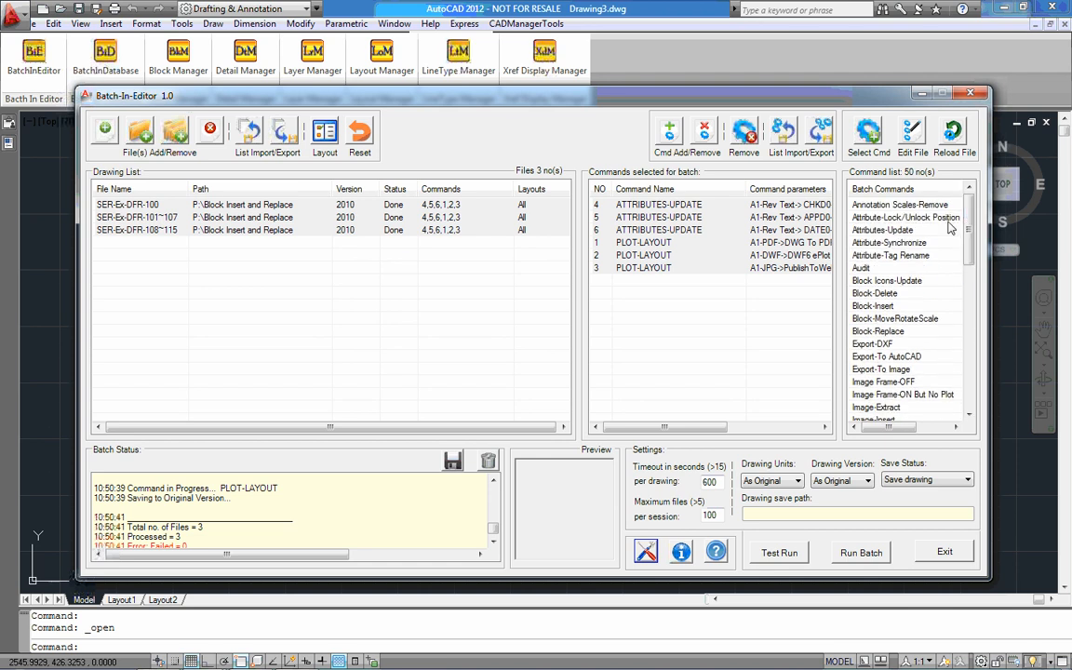
Open the Batch-In-Editor settings and view the drawing version options without changing As Original
{"action": "left_click", "coordinate": [646, 553]}
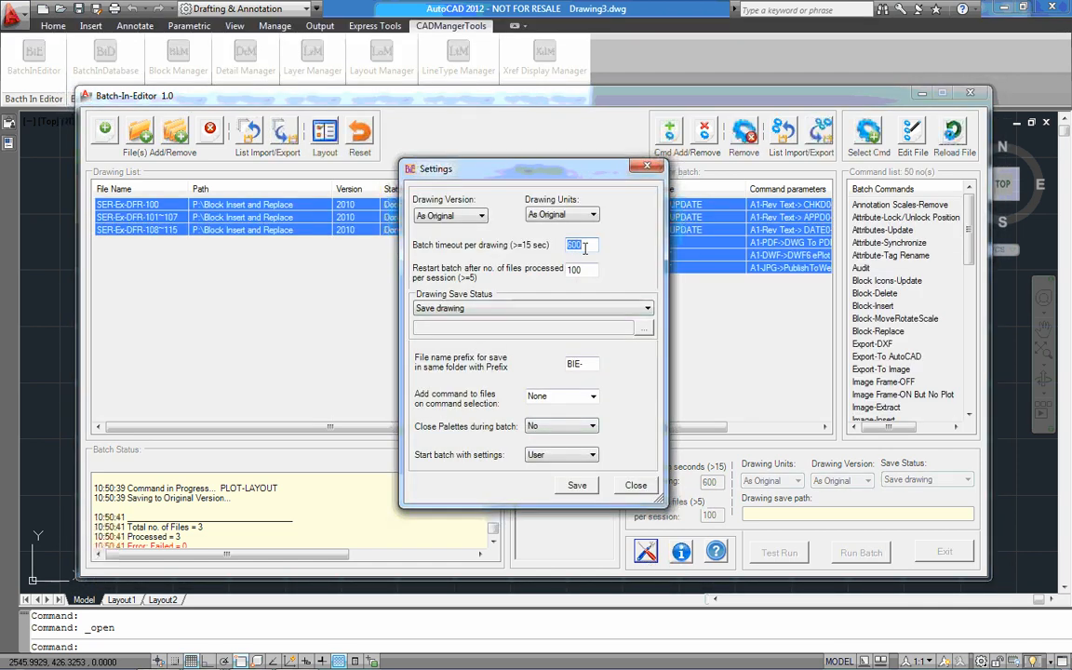
{"action": "left_click", "coordinate": [481, 216]}
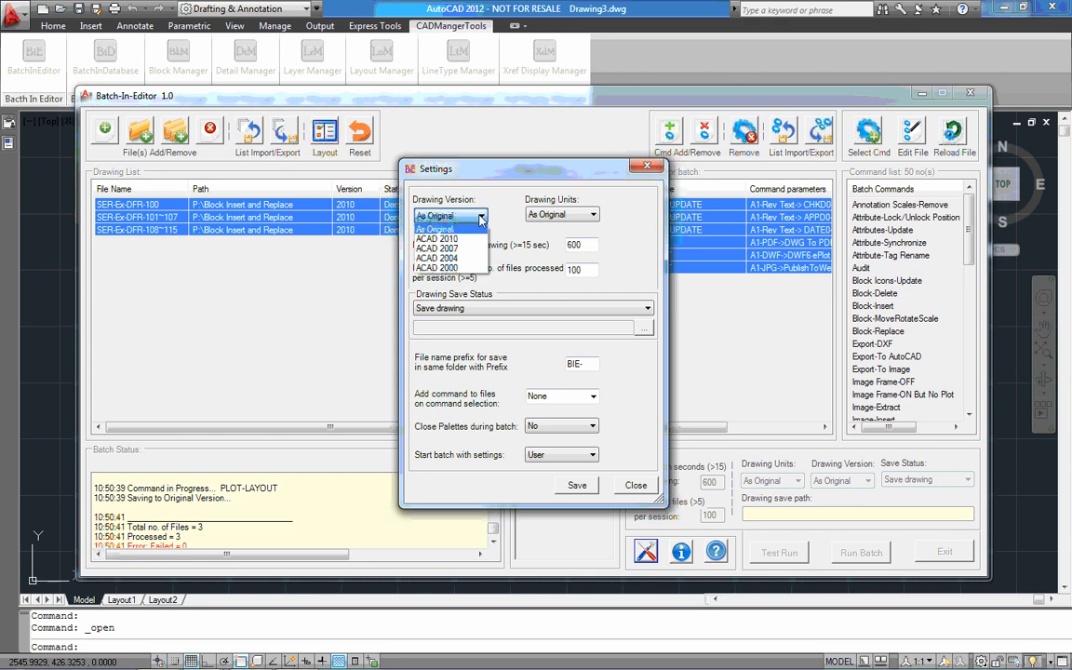
{"action": "left_click", "coordinate": [499, 203]}
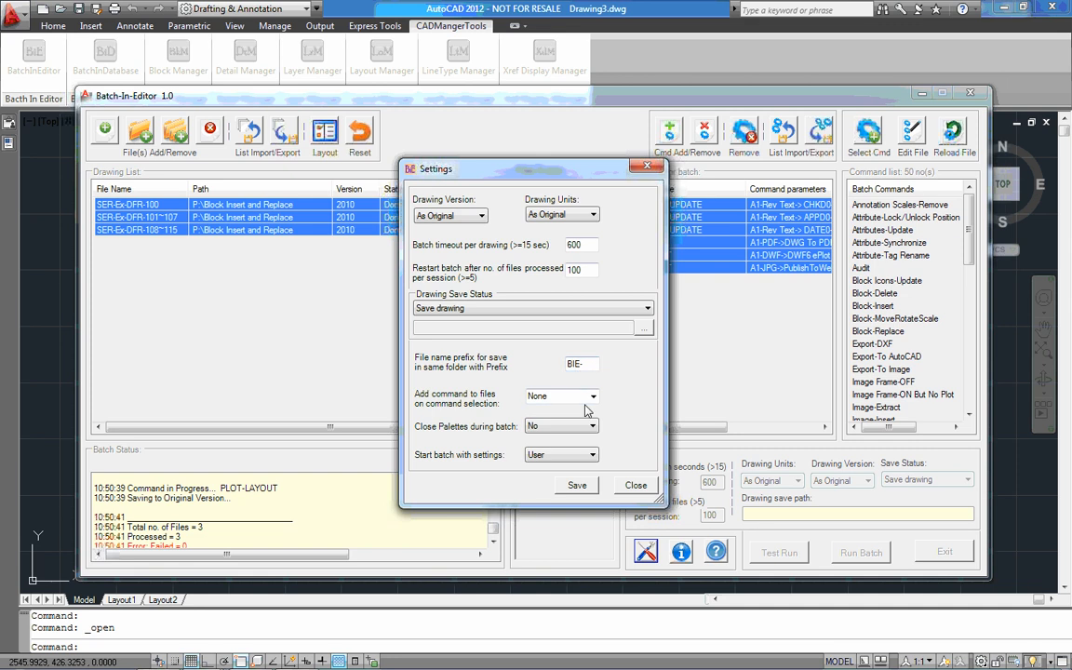
Set the option for adding commands to files on command selection to All, and save and close the settings
{"action": "left_click_drag", "start_coordinate": [530, 168], "coordinate": [415, 302]}
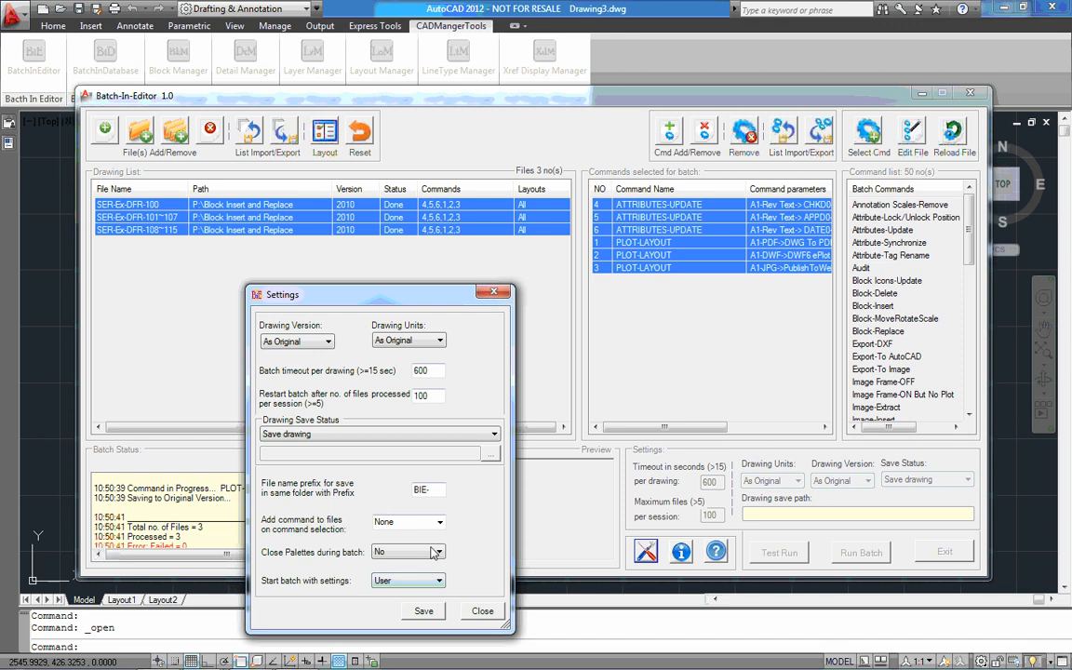
{"action": "left_click", "coordinate": [438, 524]}
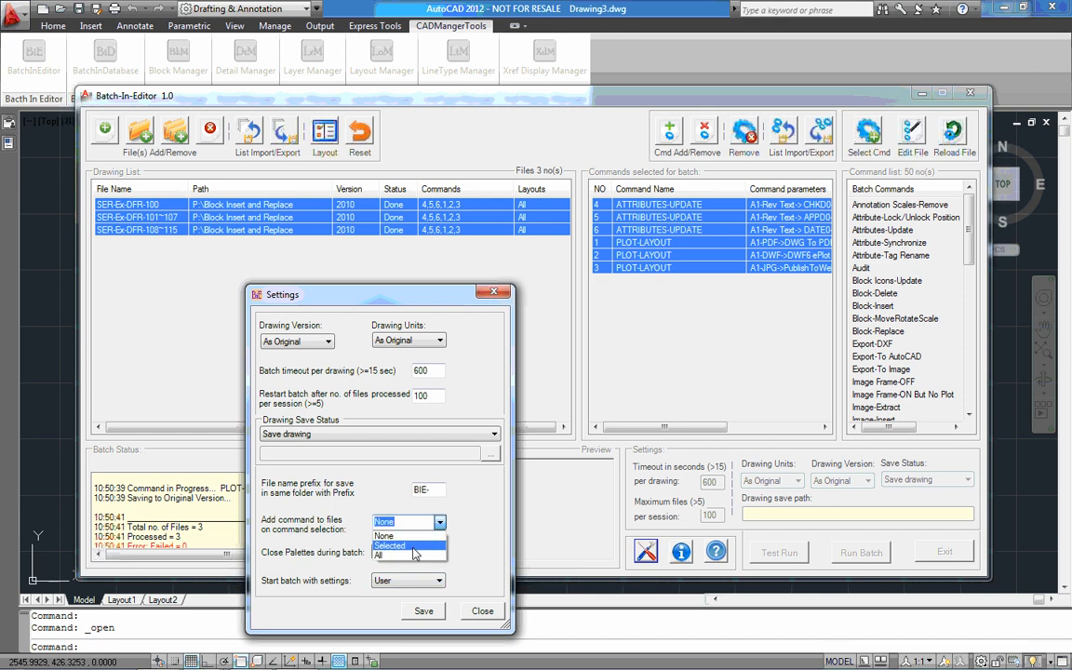
{"action": "left_click", "coordinate": [413, 547]}
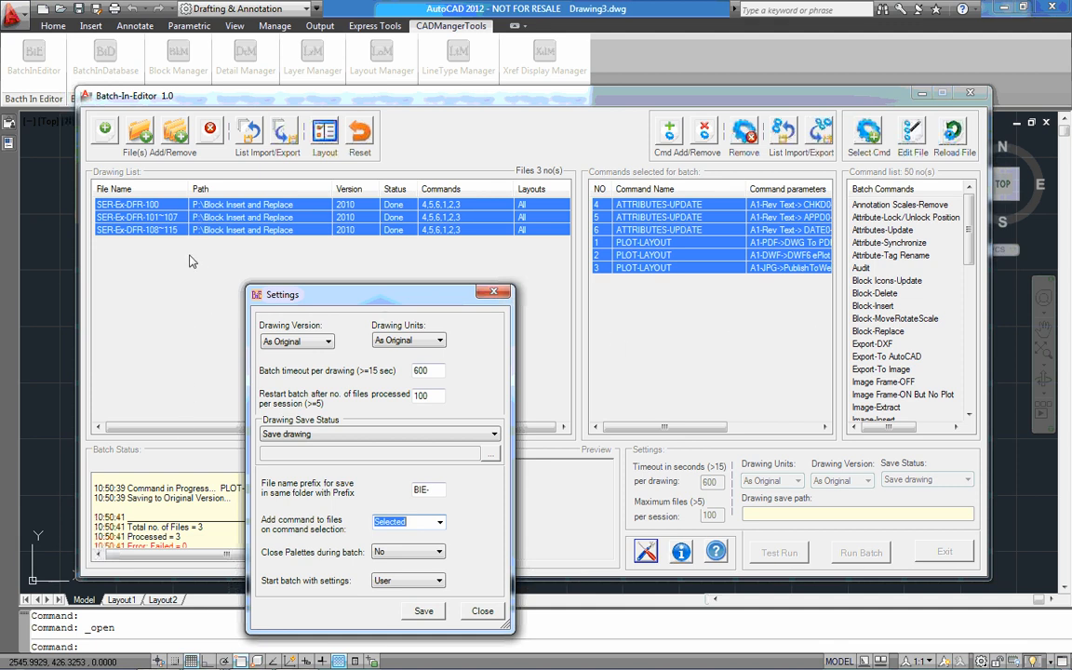
{"action": "left_click", "coordinate": [410, 522]}
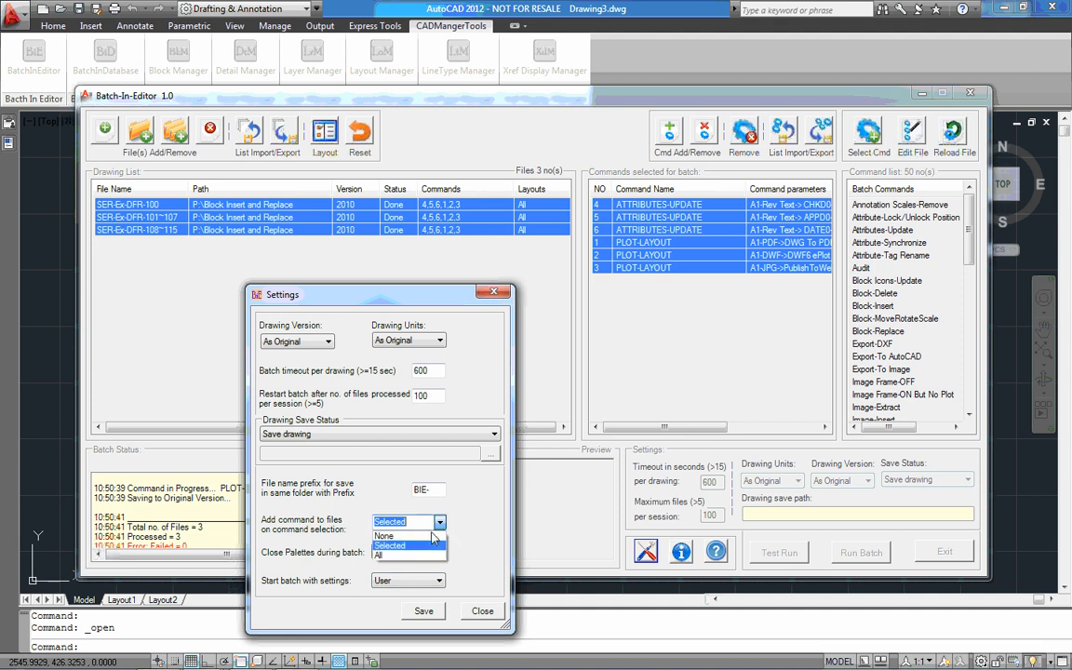
{"action": "left_click", "coordinate": [418, 556]}
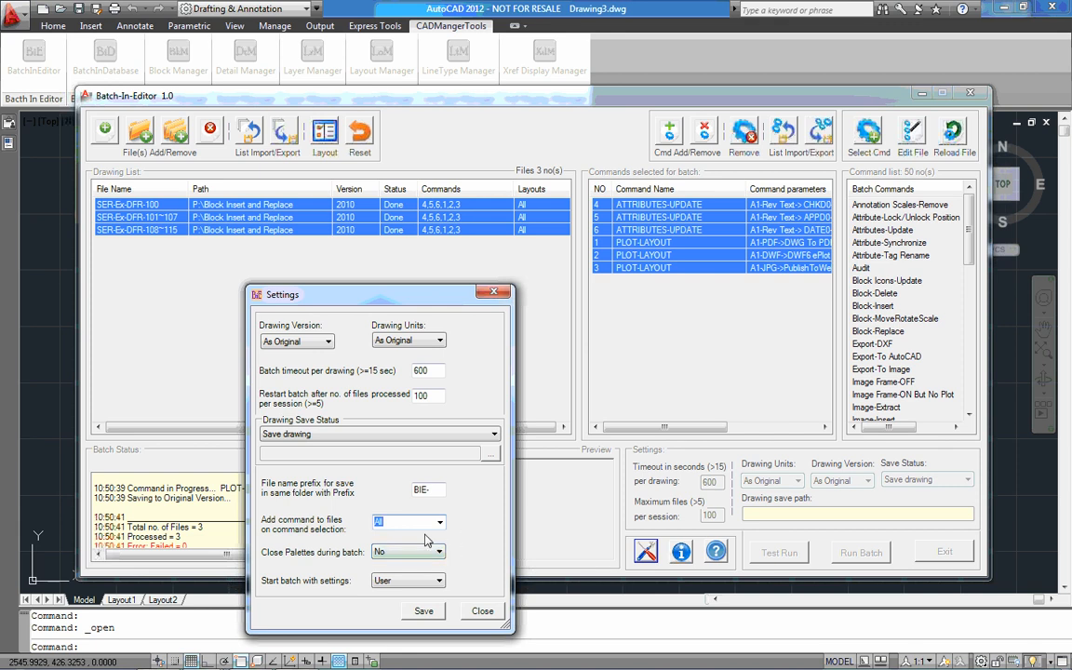
{"action": "left_click", "coordinate": [424, 612]}
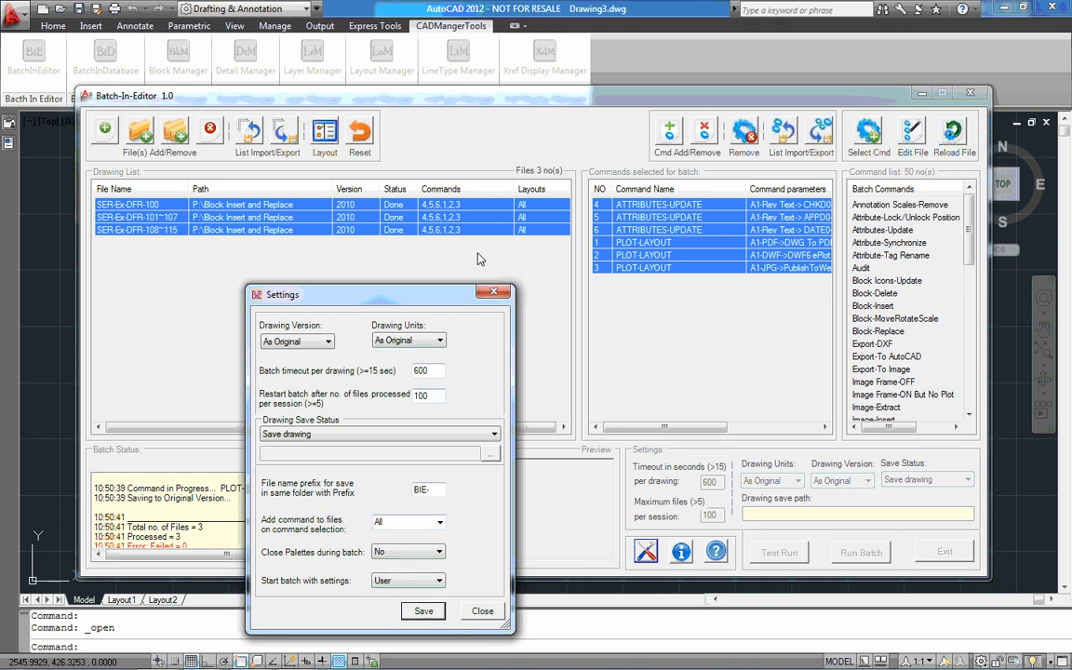
{"action": "left_click", "coordinate": [482, 611]}
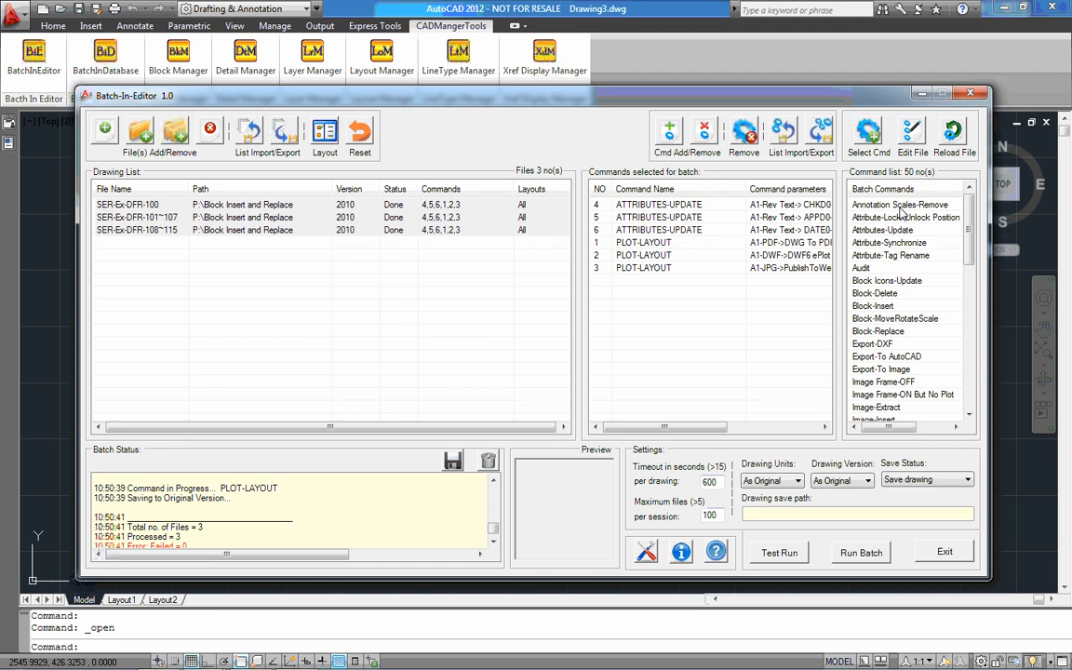
Add the Annotation Scales-Remove command to the batch for all listed drawings
{"action": "left_click", "coordinate": [495, 290]}
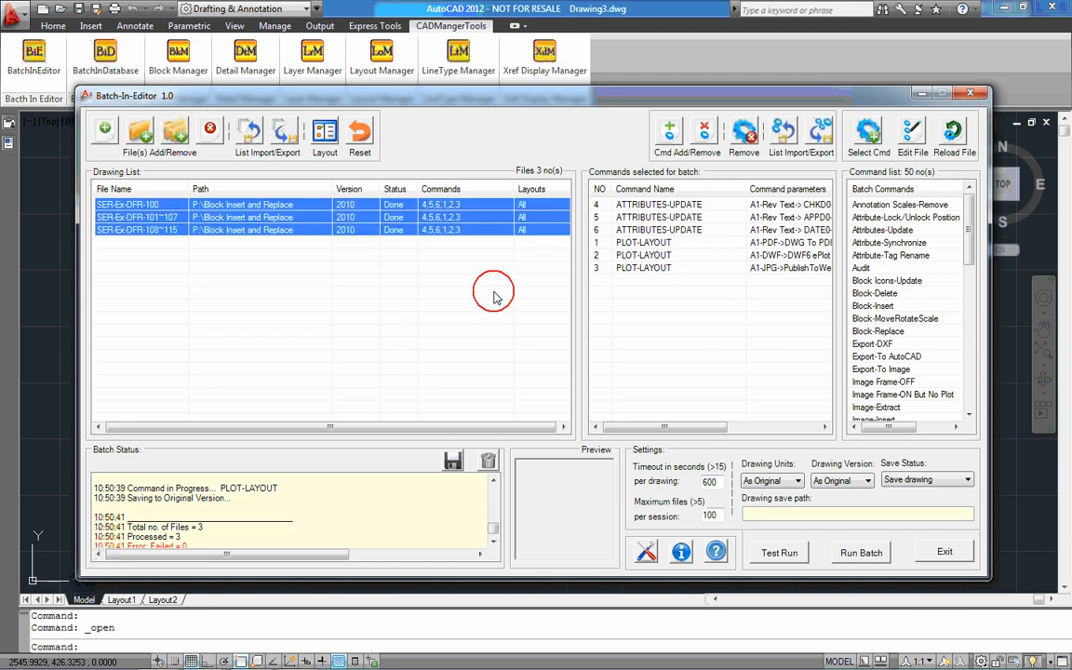
{"action": "double_click", "coordinate": [889, 205]}
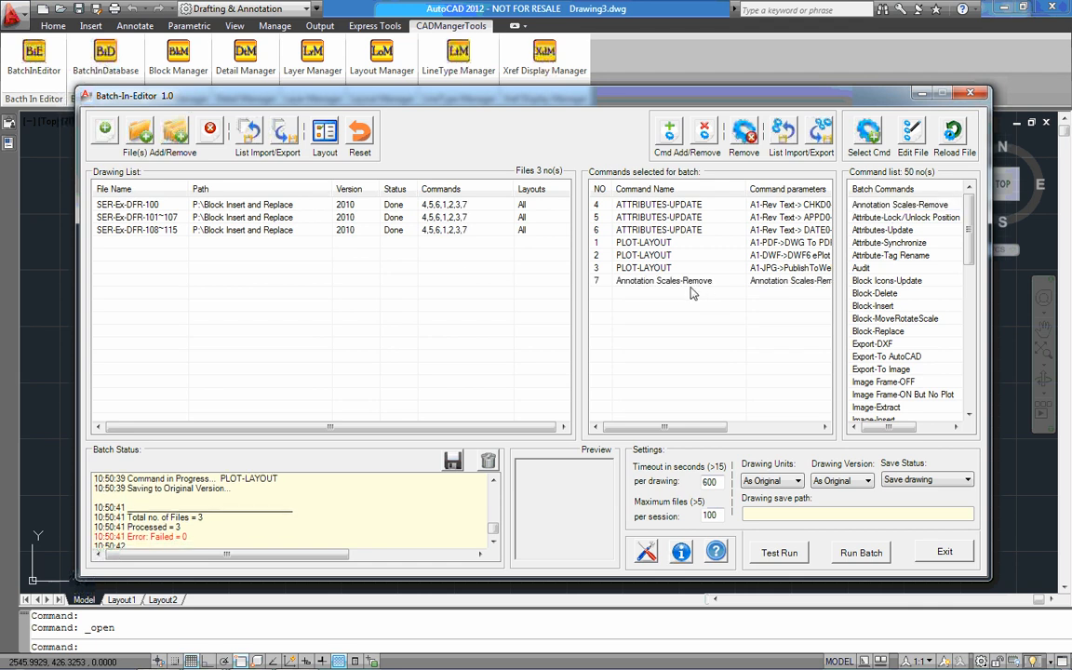